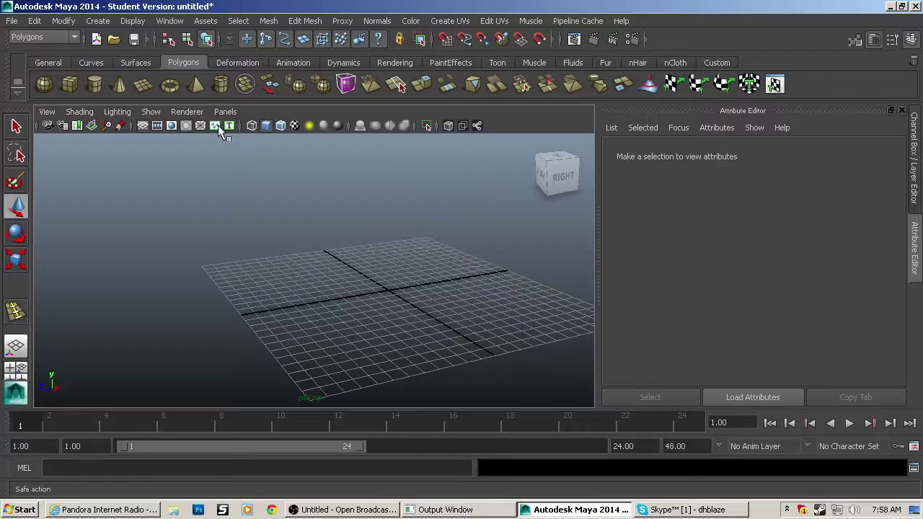
Draw a polygon cube shaped as a wide, low box near the centre of the grid.
left_click(70, 83)
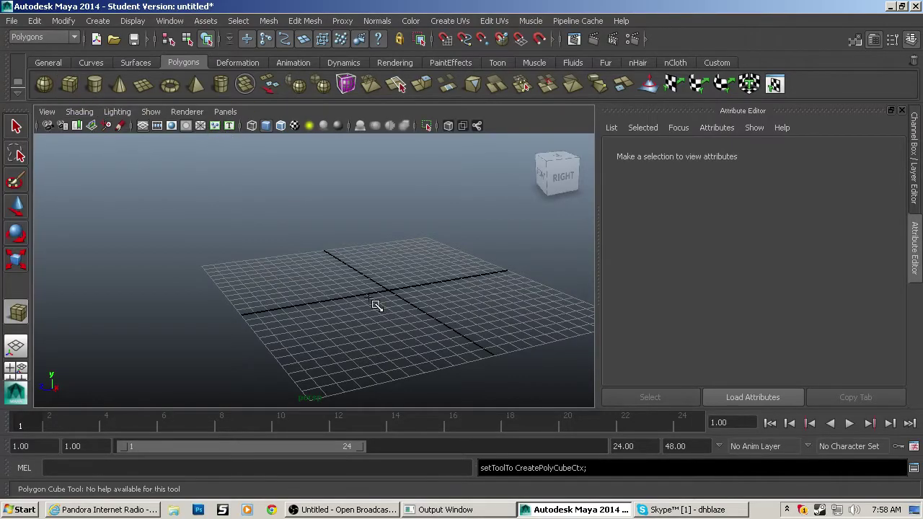
mouse_move(376, 305)
left_mouse_down("alt")
mouse_move(430, 322)
mouse_move(476, 383)
mouse_move(365, 304)
left_mouse_up("alt")
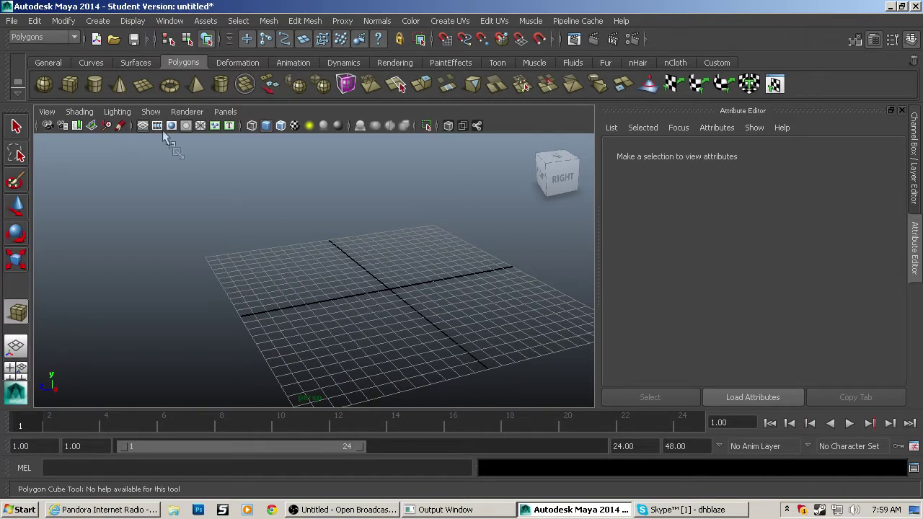
left_click(70, 85)
left_click_drag(372, 278, 322, 272, "alt")
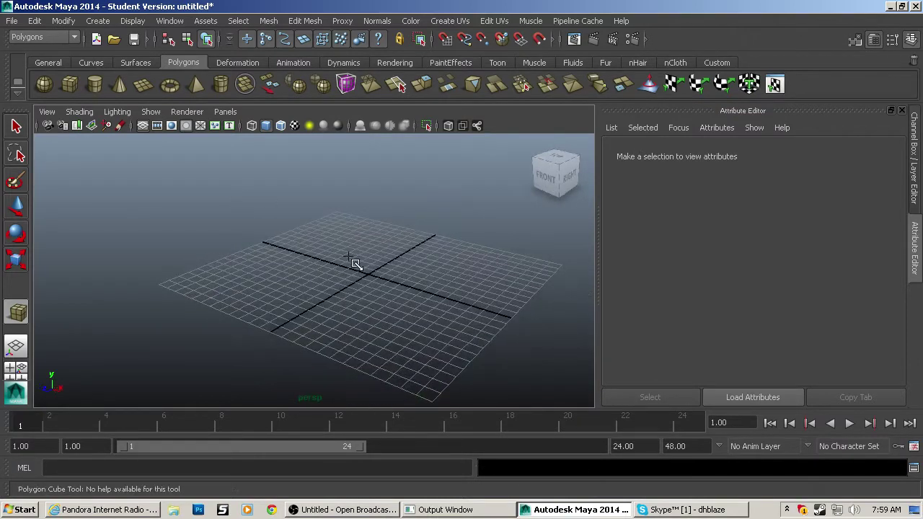
left_click_drag(406, 306, 485, 252)
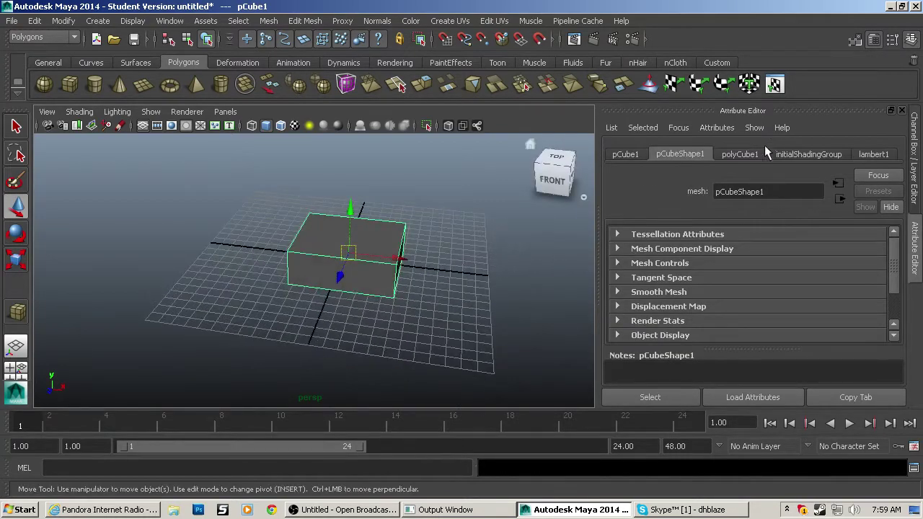
Set the box's Translate X, Y and Z values to 0 to centre it on the origin.
left_click(742, 155)
left_click(626, 155)
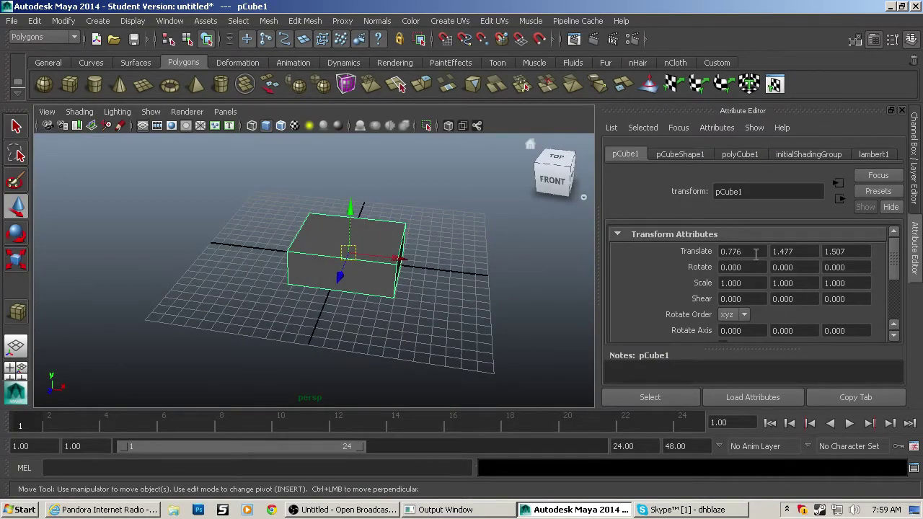
type("0")
key("Tab")
type("0")
key("Tab")
type("0")
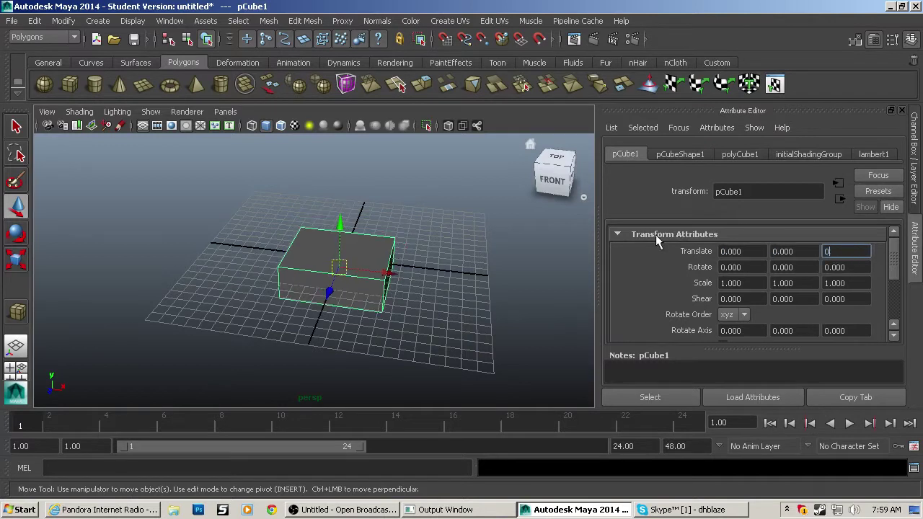
key("Return")
Raise the box along the Y axis to about 1.436 so that it rests on the grid.
left_click_drag(331, 220, 376, 264)
scroll(340, 210, "up", 3)
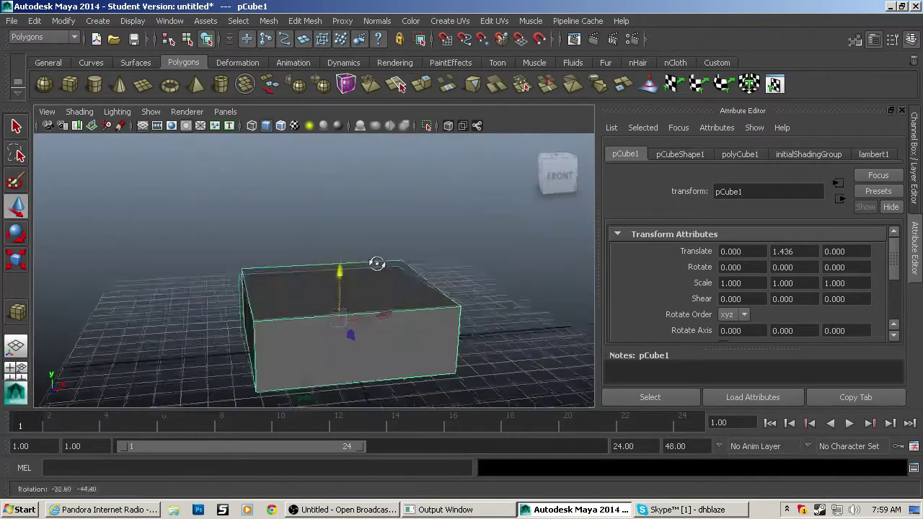
scroll(375, 266, "down", 5)
left_click_drag(290, 269, 305, 276, "alt")
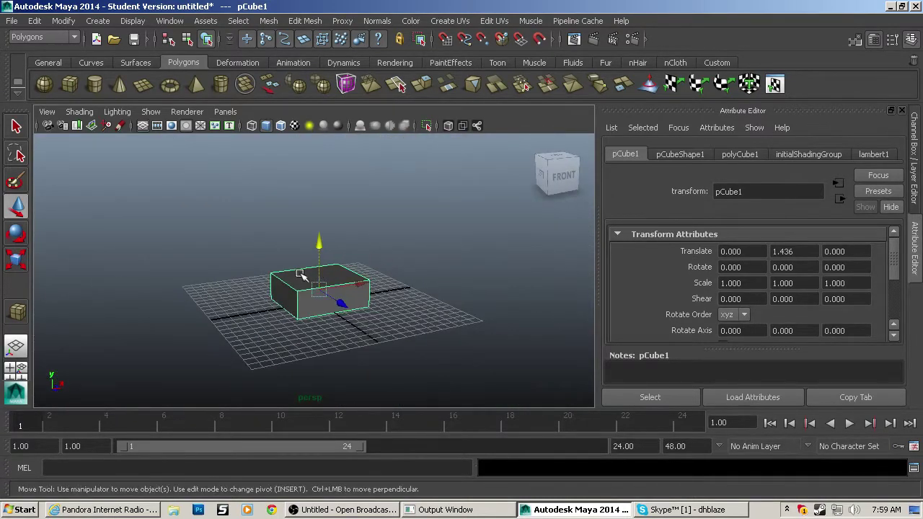
Select the box's top face and scale it inward to about 0.915 in X and Z.
key("F11")
left_click(307, 273)
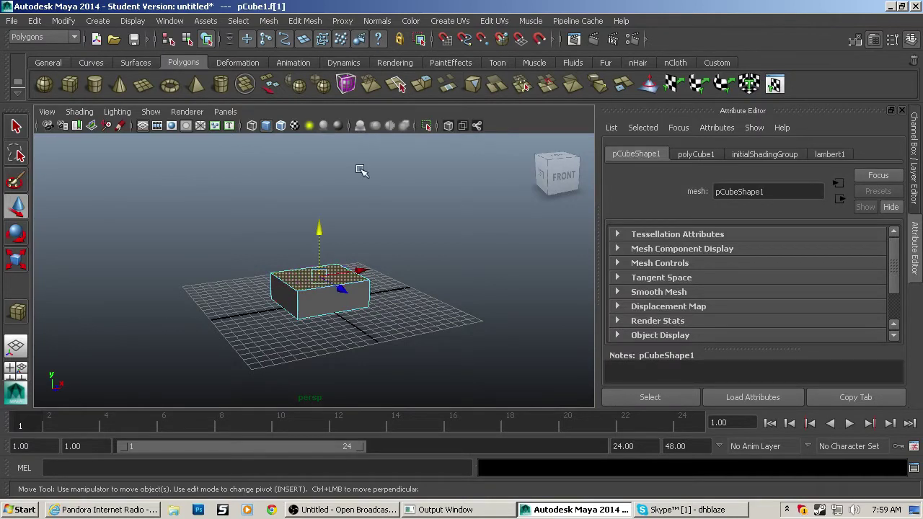
key("r")
left_click_drag(314, 273, 314, 274)
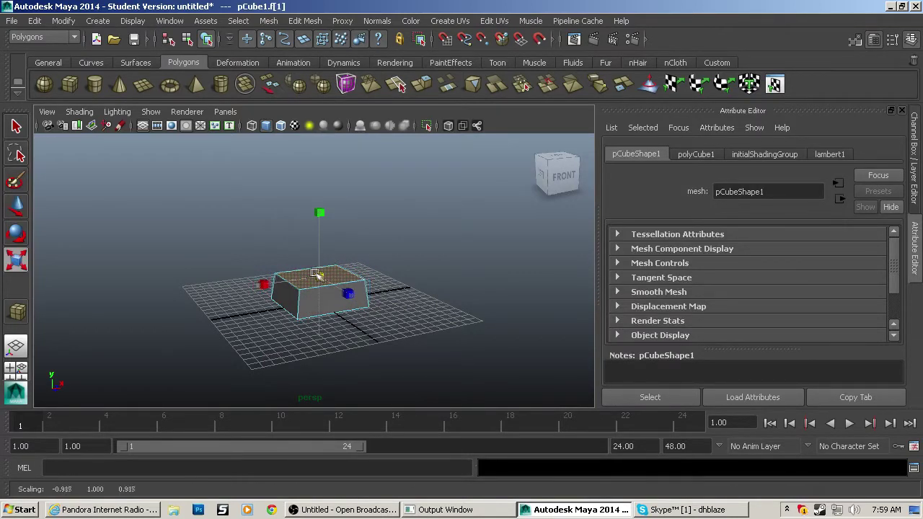
Extrude the top face up by about 12.4 cm, offset it sideways and shrink it to form a tapered section.
left_click(423, 91)
left_click_drag(321, 238, 315, 147)
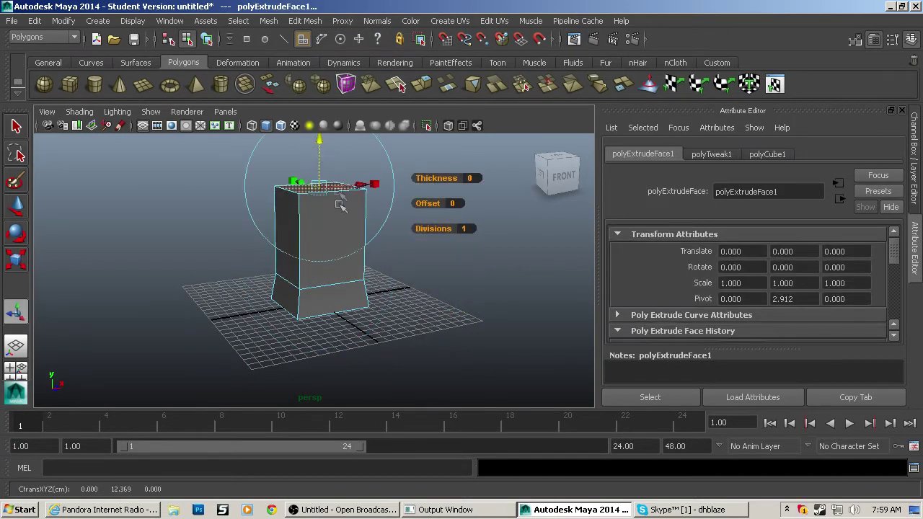
middle_click_drag(338, 204, 346, 282, "alt")
left_click_drag(376, 261, 331, 271)
left_click(394, 261)
Extrude the top face into a second bent section, moving its end to about X -0.118, Y 18.150, Z 2.015.
key("g")
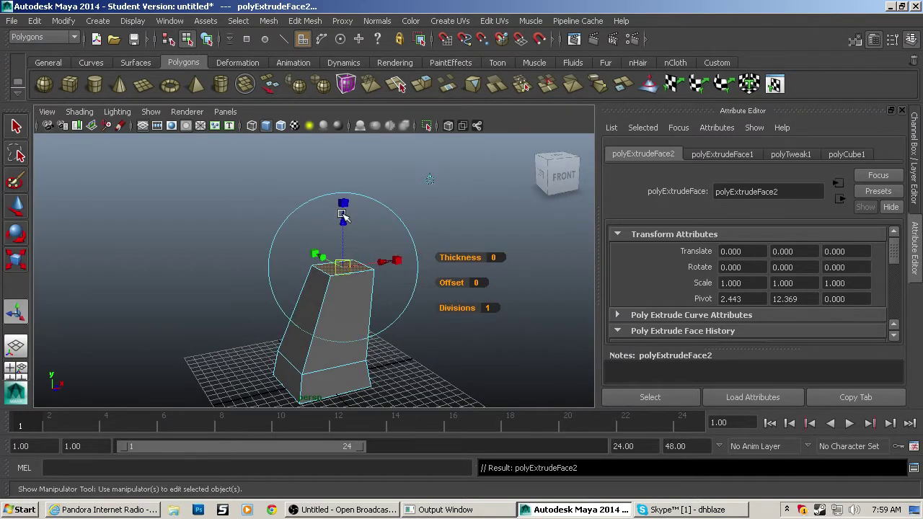
left_click_drag(343, 214, 377, 238)
left_click(379, 209)
left_click(321, 216)
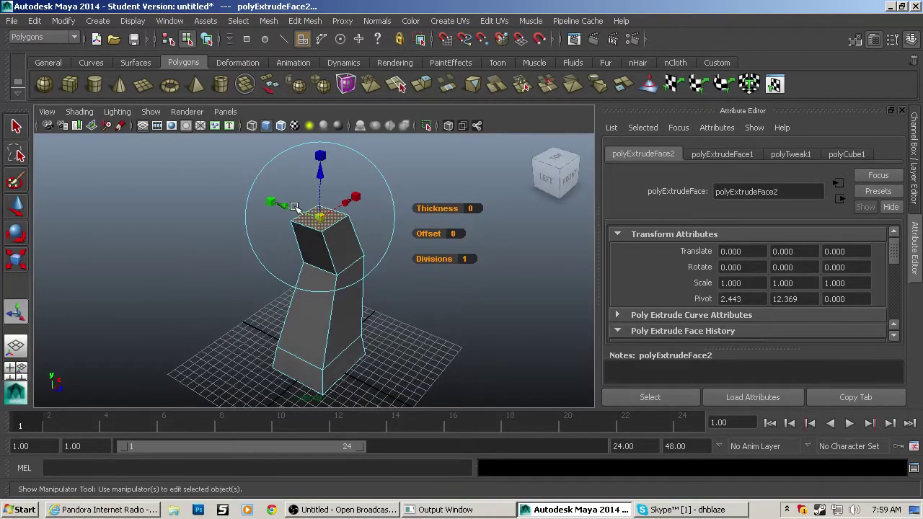
left_click_drag(294, 207, 302, 215)
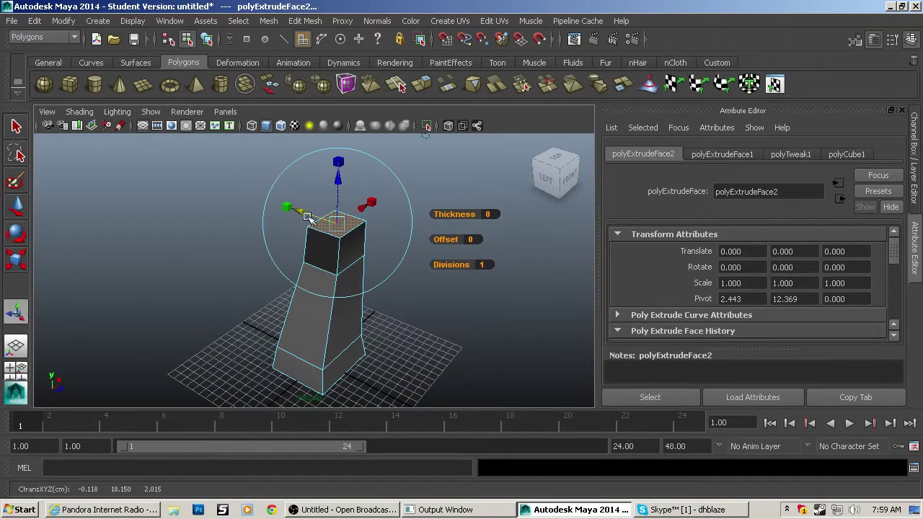
Extrude the top face into a third section leaning along negative X, ending near X -4.718, Y 21.283, Z 2.015.
key("ctrl+e")
left_click_drag(370, 204, 339, 229)
left_click_drag(309, 203, 368, 206)
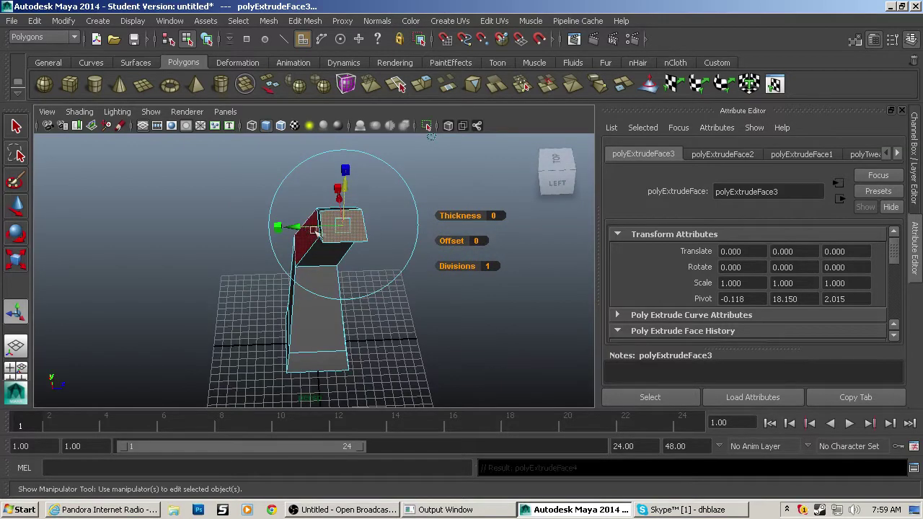
Extrude the end face into a fourth section bent toward negative Z, ending near X -4.718, Y 26.031, Z -2.633.
left_click_drag(296, 227, 241, 229)
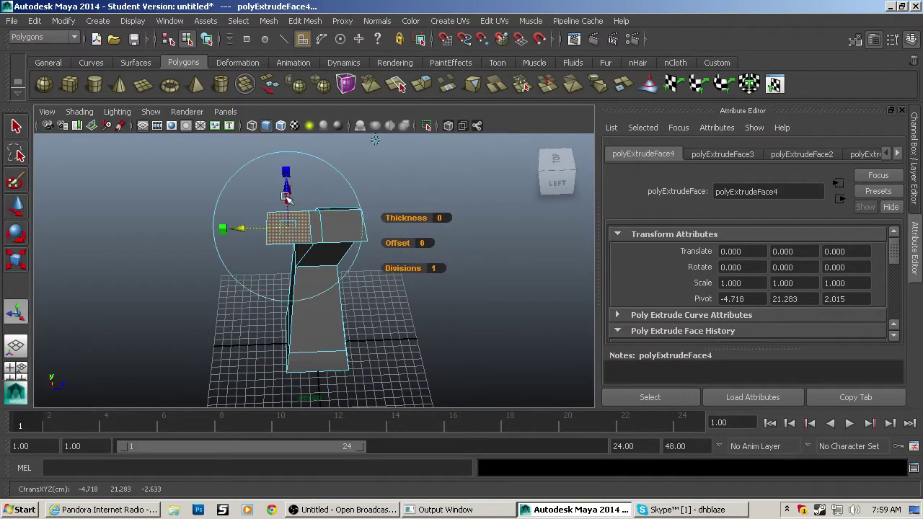
left_click_drag(285, 199, 409, 208)
left_click_drag(343, 182, 366, 153)
middle_click_drag(366, 154, 366, 211, "alt")
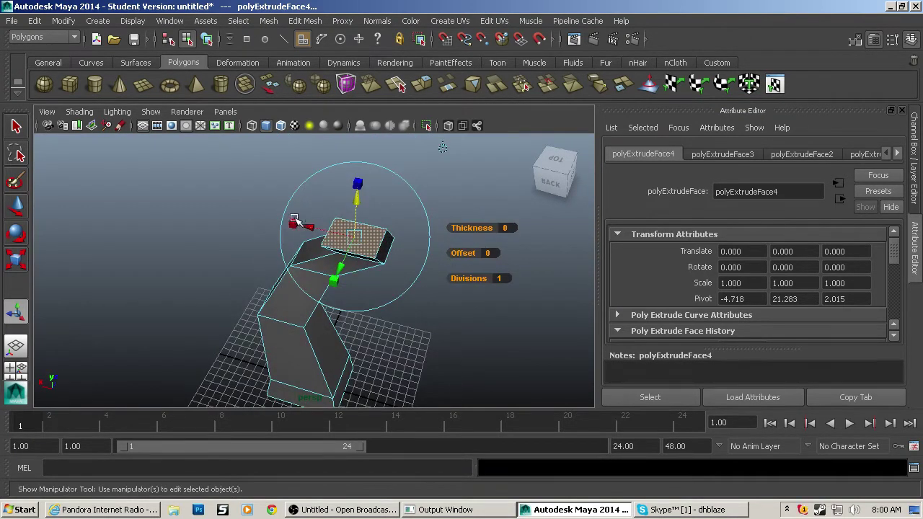
left_click_drag(356, 238, 323, 300)
Extrude the end face into a fifth section, moving its end to about X -1.577, Y 29.712, Z -6.218.
key("g")
left_click_drag(324, 298, 392, 286, "alt")
left_click_drag(474, 164, 435, 157, "alt")
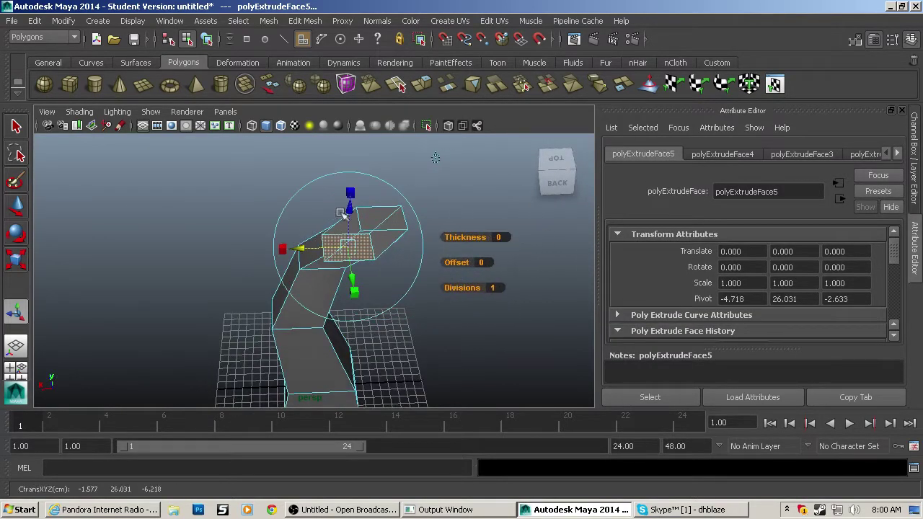
left_click_drag(349, 207, 349, 163)
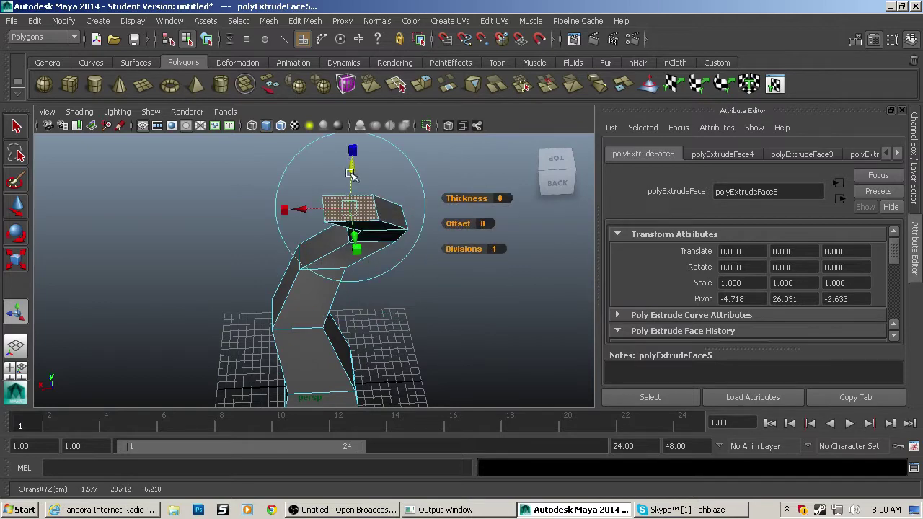
left_click_drag(297, 211, 472, 283)
Extrude a sixth section ending near X -1.046, Y 34.505, Z -9.192, and scale its end face to about 0.6.
key("g")
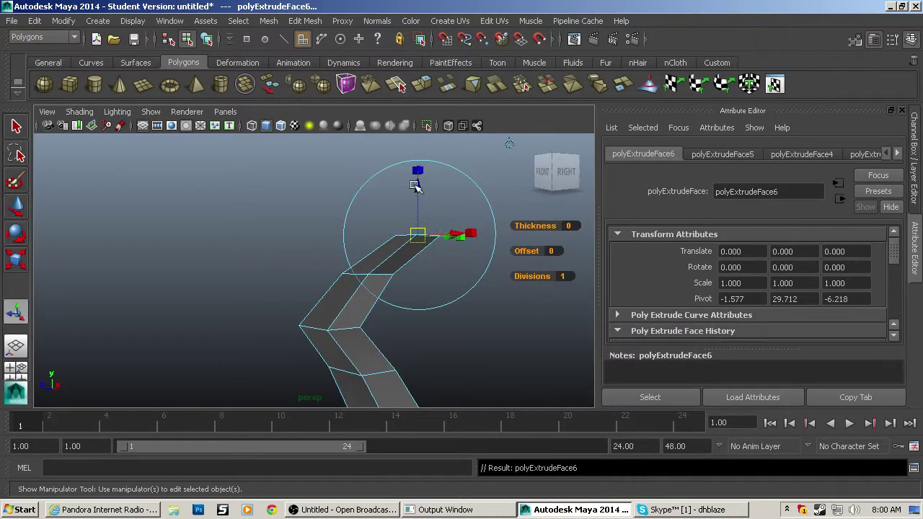
left_click_drag(414, 186, 378, 244)
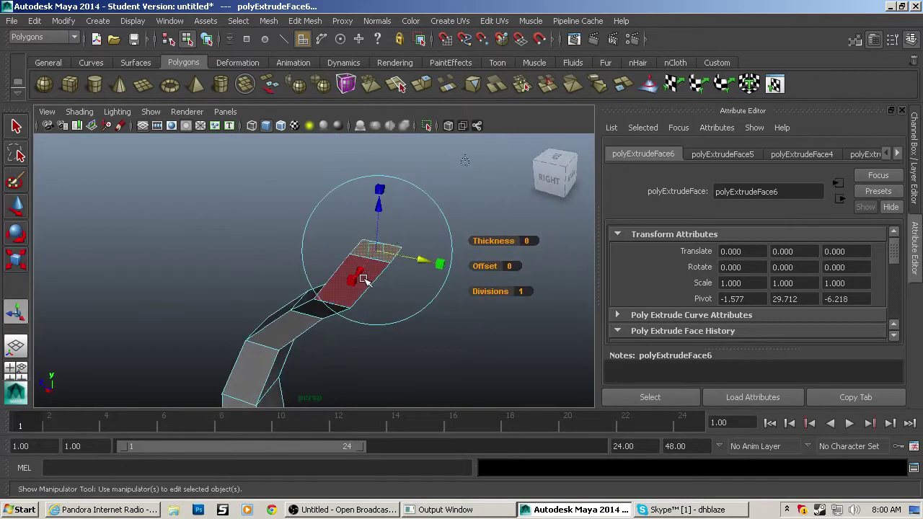
left_click_drag(360, 276, 353, 255)
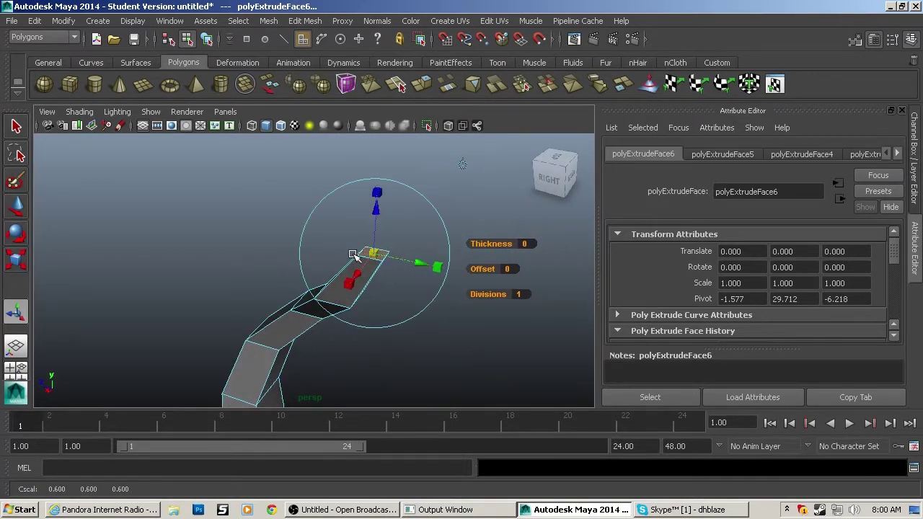
Extrude the end face upward once more and shrink it into a narrow tip.
key("g")
left_click_drag(377, 208, 379, 168)
left_click_drag(346, 197, 475, 267, "alt")
left_click_drag(422, 235, 333, 278)
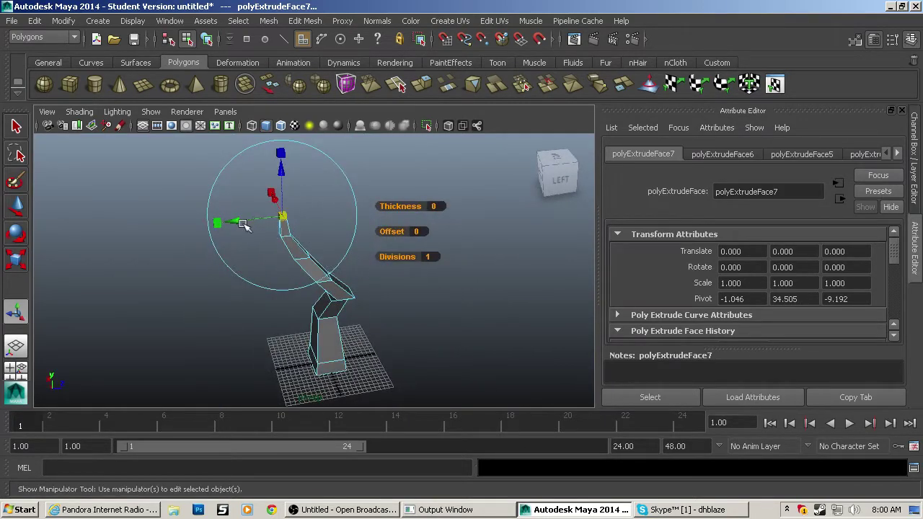
left_click_drag(243, 224, 502, 238, "alt")
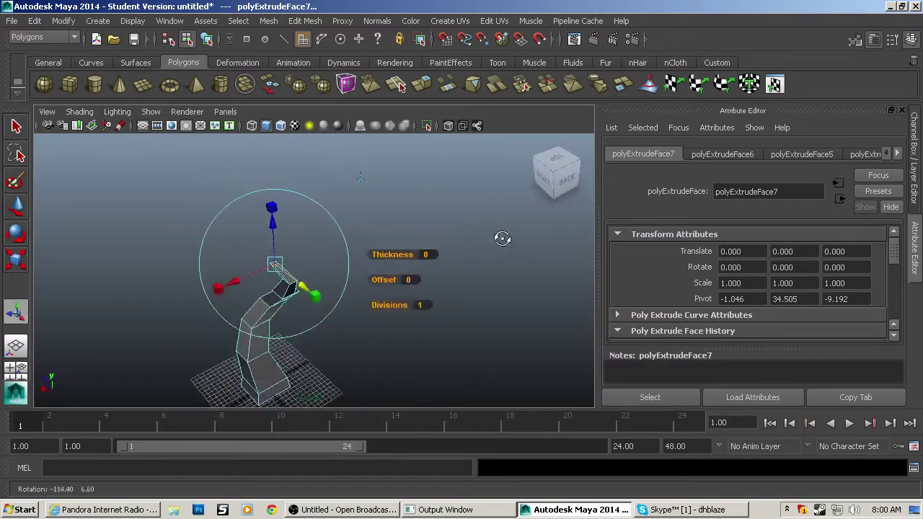
left_click_drag(234, 282, 191, 258, "alt")
Examine the extruded shape from several sides, from its bent middle sections down to the base.
scroll(382, 350, "up", 3)
middle_click_drag(378, 343, 438, 281, "alt")
left_click_drag(438, 281, 317, 279, "alt")
scroll(383, 340, "up", 3)
left_click_drag(384, 341, 344, 233, "alt")
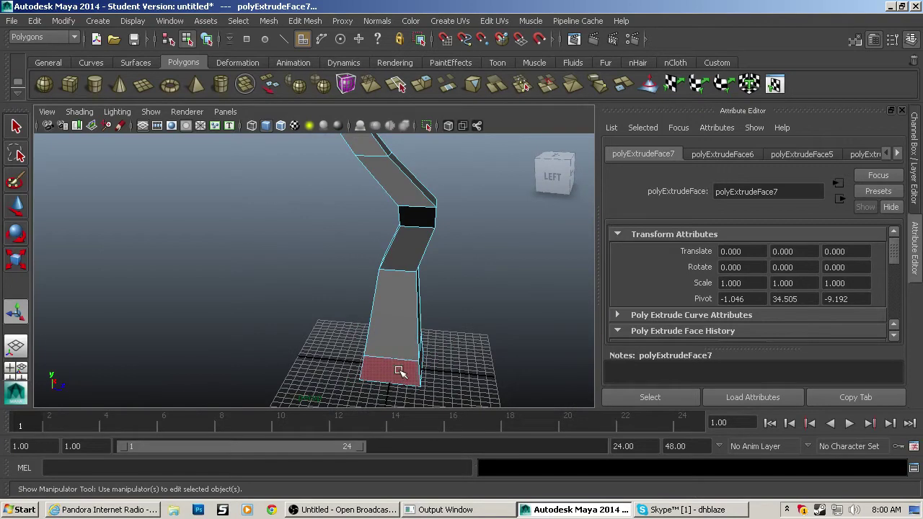
left_click(400, 370)
left_click(461, 281)
left_click_drag(449, 279, 363, 267, "alt")
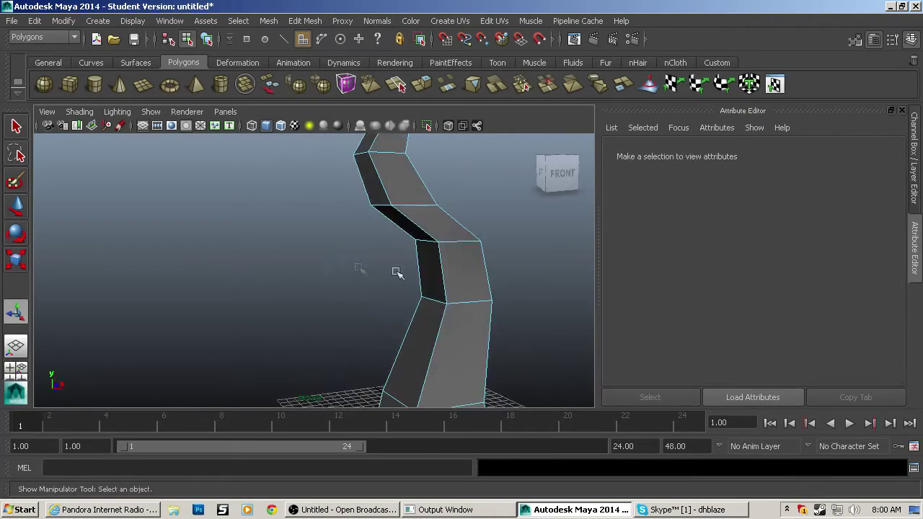
Select the extruded shape as a whole object and apply Smooth to it.
right_click_drag(526, 201, 536, 164)
left_click(472, 253)
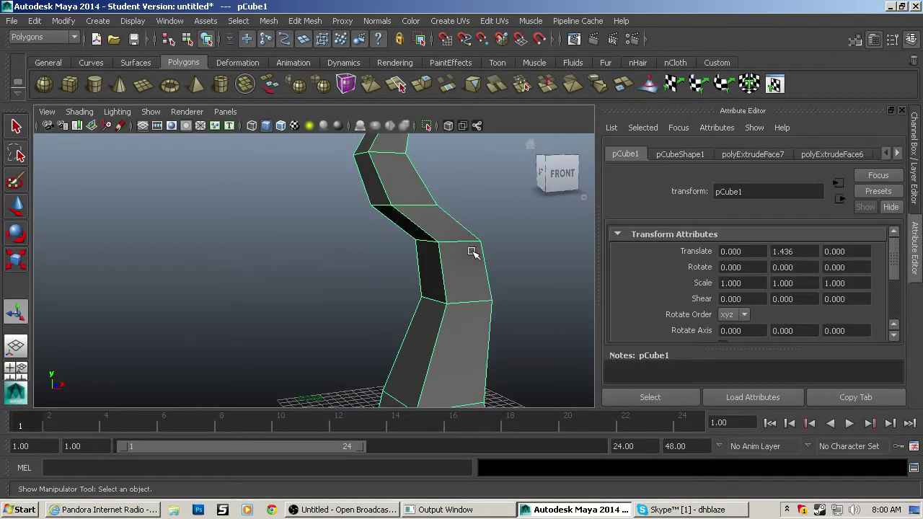
scroll(472, 252, "down", 5)
left_click(333, 92)
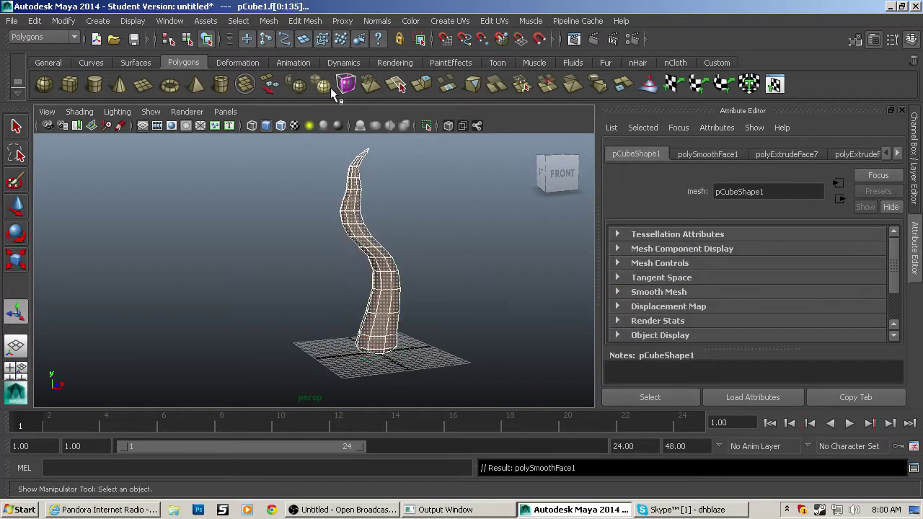
Clear the component selection left by smoothing and put the mesh in face selection mode, close to its base.
left_click_drag(346, 236, 410, 327, "alt")
key("q")
scroll(216, 395, "up", 3)
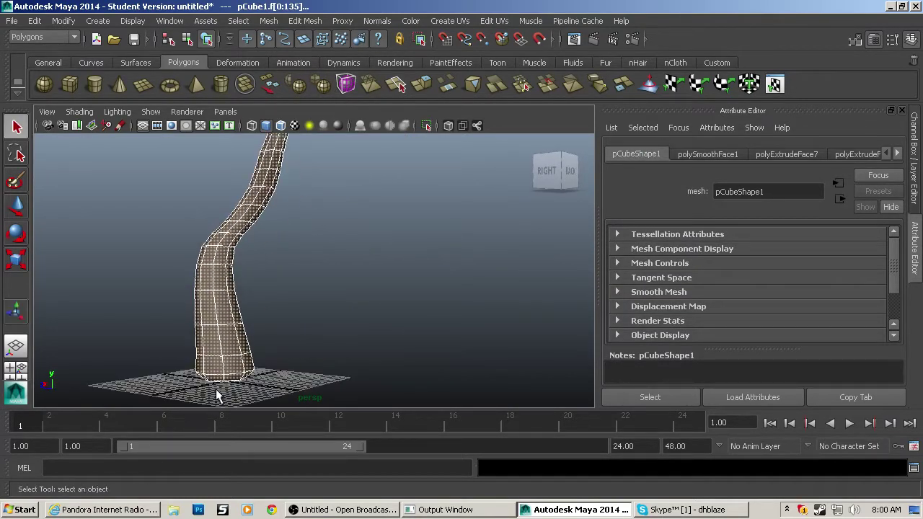
middle_click_drag(220, 386, 359, 336, "alt")
scroll(361, 338, "up", 3)
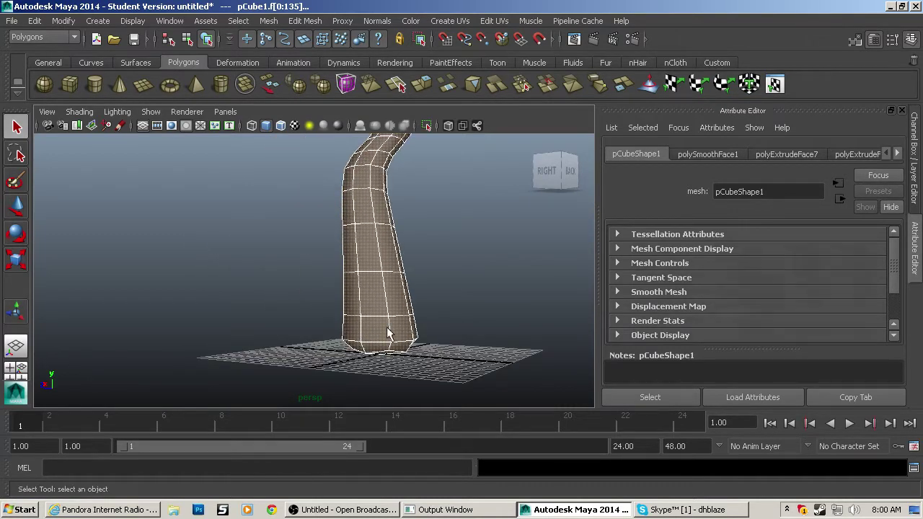
key("F8")
right_click_drag(381, 236, 392, 334)
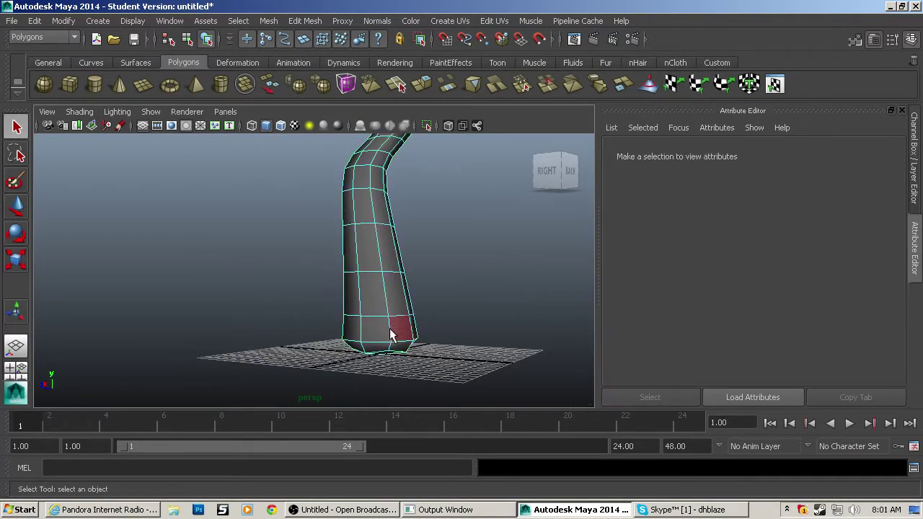
scroll(393, 338, "up", 3)
Select several spaced faces around the base of the smoothed shape and extrude them outward and down as roots.
left_click(397, 357)
left_click(397, 380, "shift")
mouse_move(490, 382)
left_mouse_down("alt")
mouse_move(237, 381)
mouse_move(243, 371)
mouse_move(300, 366)
mouse_move(507, 380)
left_mouse_up("alt")
left_click(302, 384, "shift")
left_click(345, 371, "shift")
left_click(243, 370, "shift")
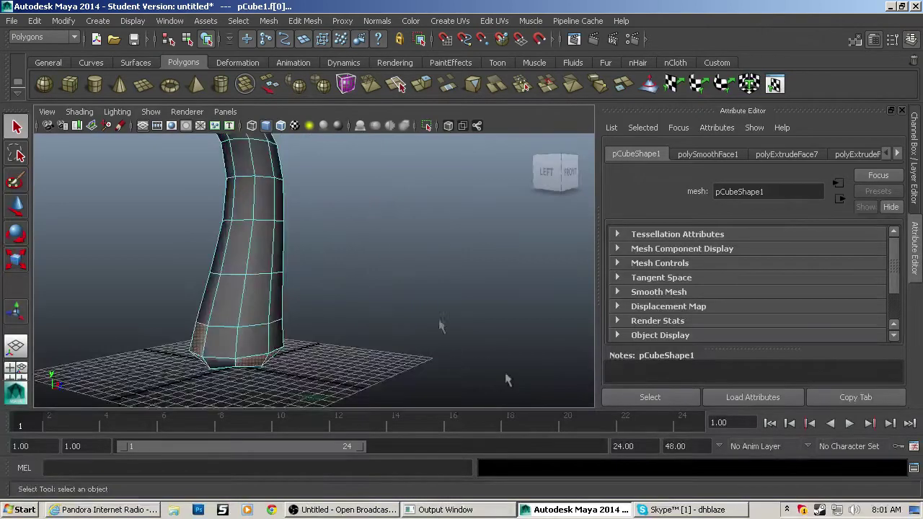
left_click(420, 87)
left_click_drag(308, 387, 393, 418)
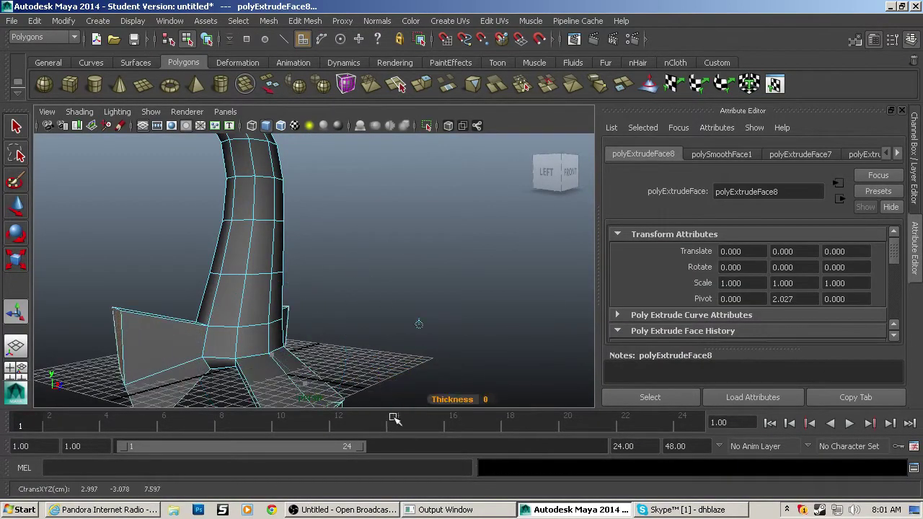
Select the two end faces of one wide root and scale them down vertically to flatten its tip.
left_click_drag(200, 335, 344, 343, "alt")
left_click_drag(375, 316, 379, 220, "alt")
mouse_move(532, 264)
left_mouse_down("alt")
mouse_move(572, 261)
mouse_move(533, 262)
left_mouse_up("alt")
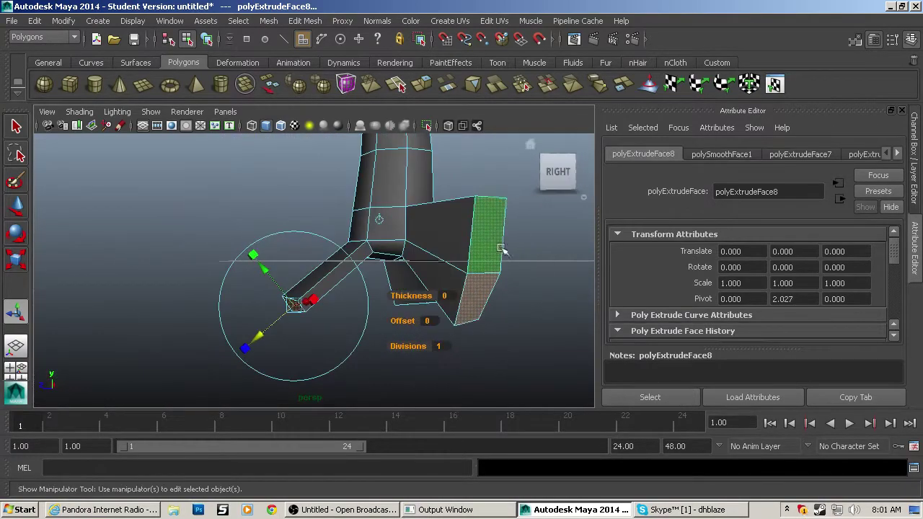
left_click(500, 247)
left_click(482, 293)
key("r")
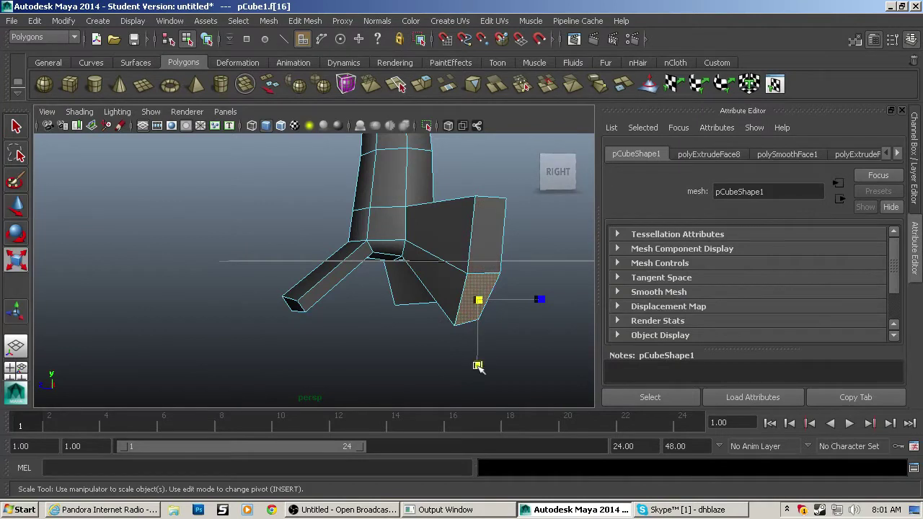
left_click(478, 365)
left_click(480, 250, "shift")
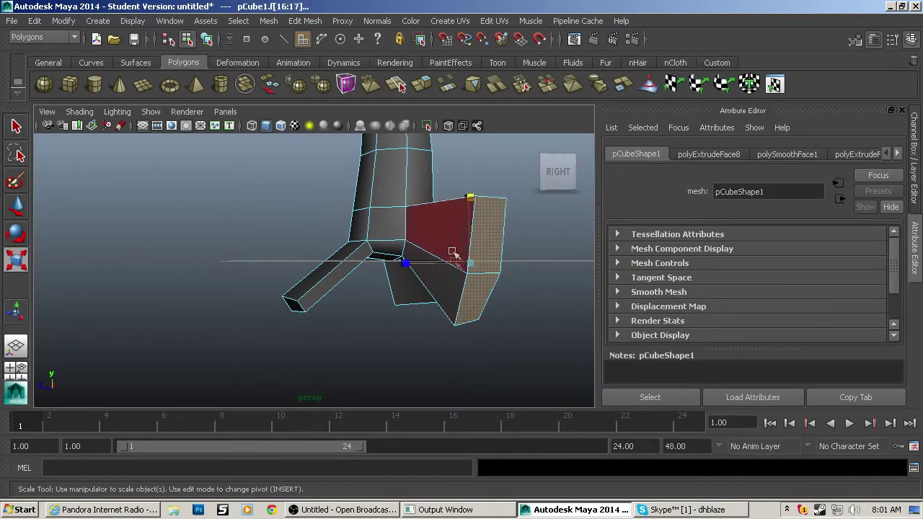
left_click_drag(470, 200, 469, 250)
left_click(294, 304)
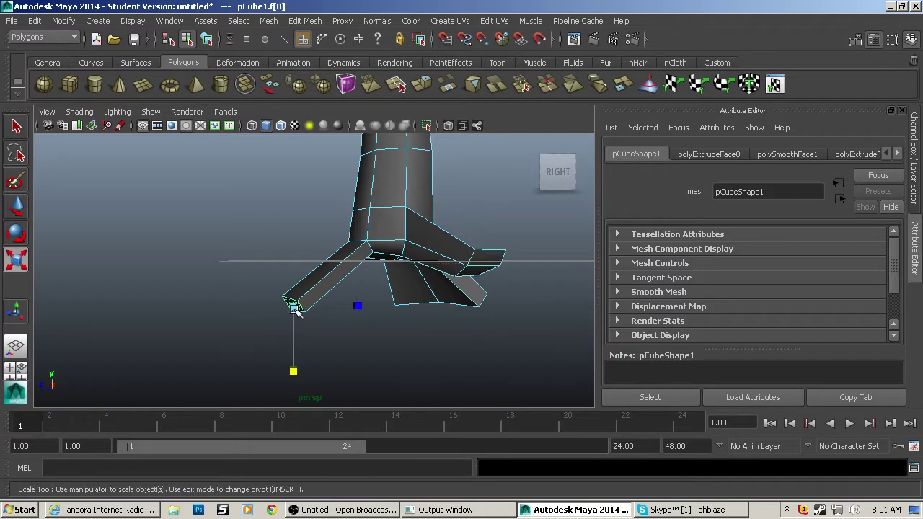
key("w")
left_click_drag(293, 261, 291, 216)
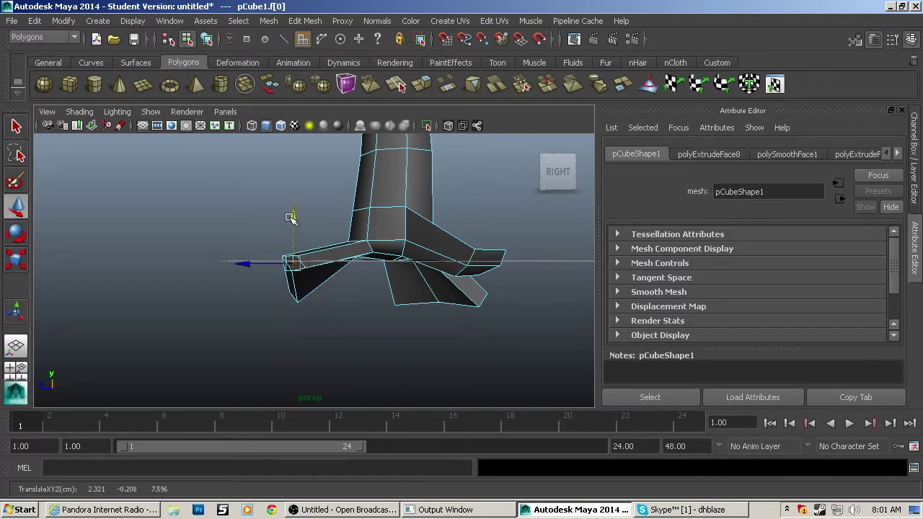
key("ctrl+z")
Select the end faces of the tall root on the trunk's back side and scale them down to flatten the tip.
left_click_drag(262, 299, 483, 257, "alt")
key("r")
left_click_drag(235, 281, 271, 289, "alt")
left_click(268, 298)
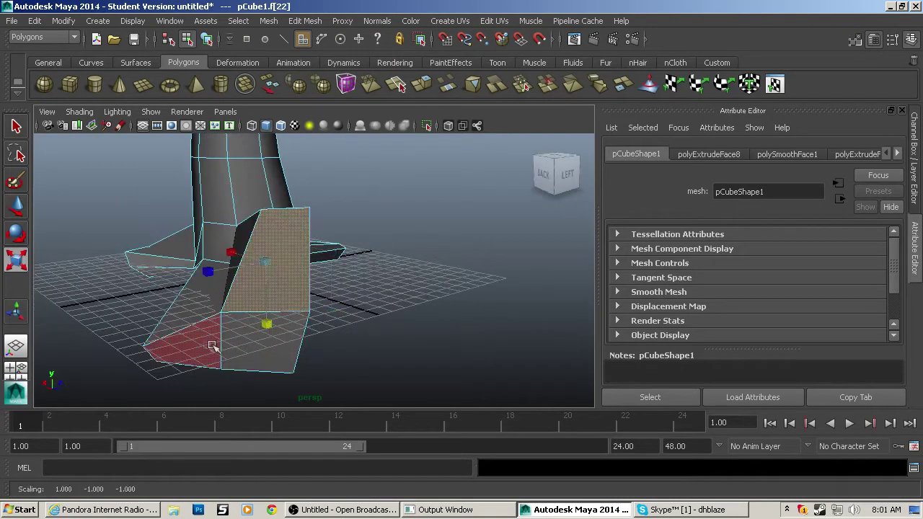
left_click(241, 320, "shift")
left_click_drag(240, 320, 312, 340, "alt")
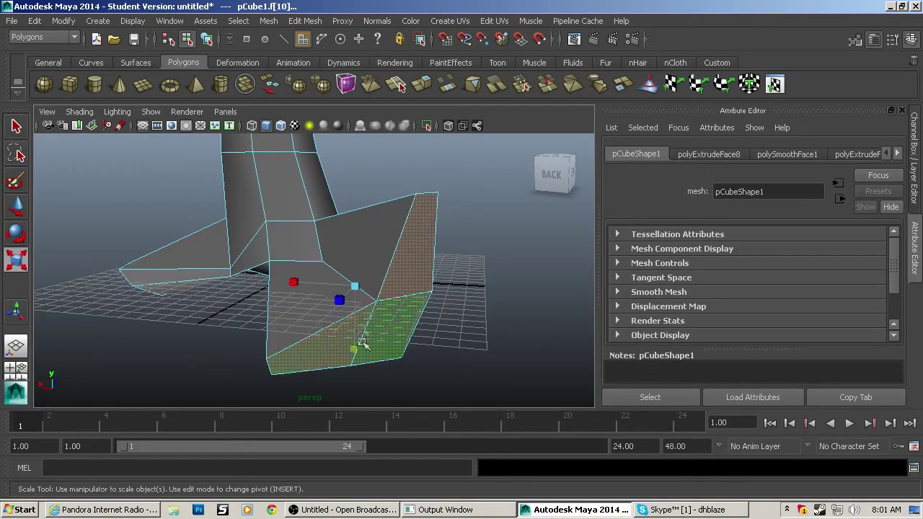
left_click_drag(353, 287, 126, 294)
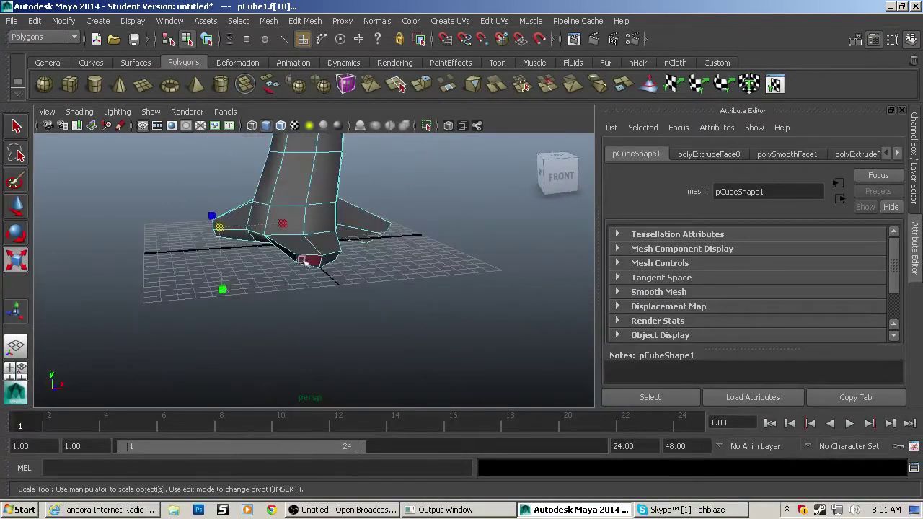
Select the end faces of the roots around the base and extrude them further outward and down.
left_click(328, 299)
left_click_drag(277, 287, 322, 262, "alt")
left_click(330, 262)
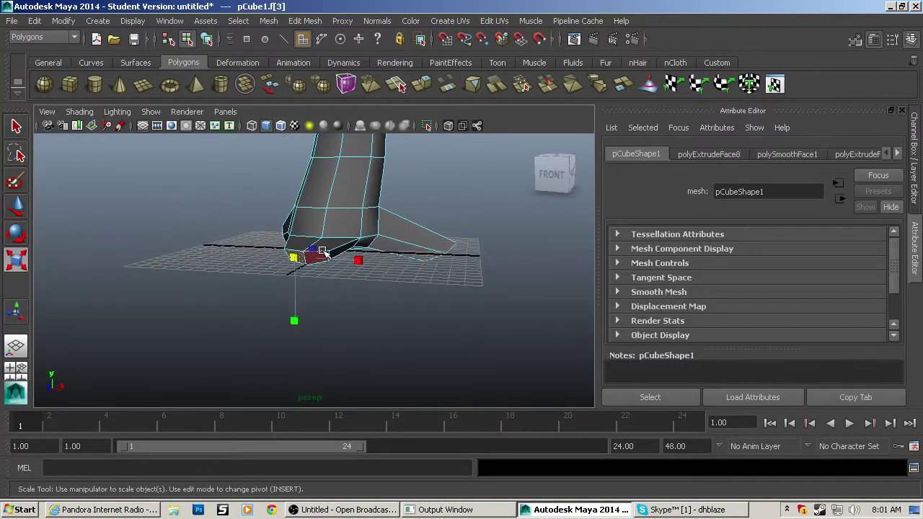
left_click_drag(416, 258, 407, 259, "alt")
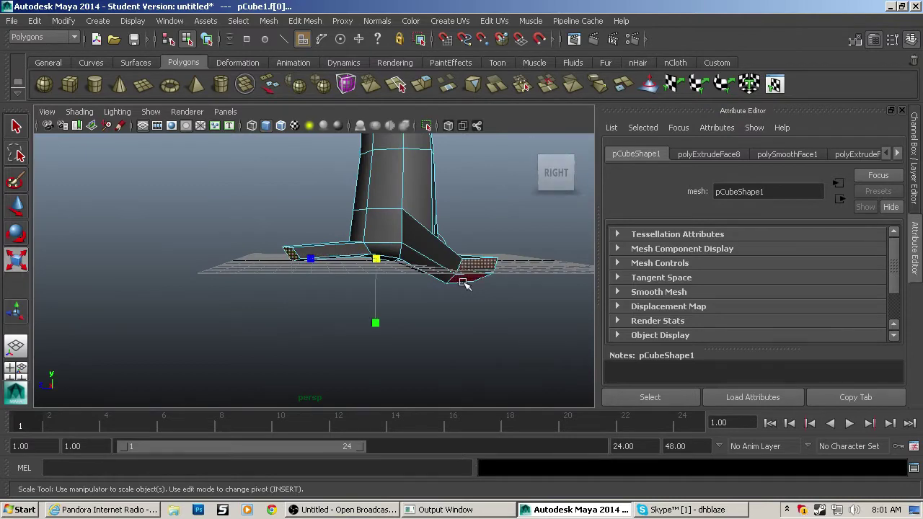
left_click_drag(463, 283, 360, 279, "alt")
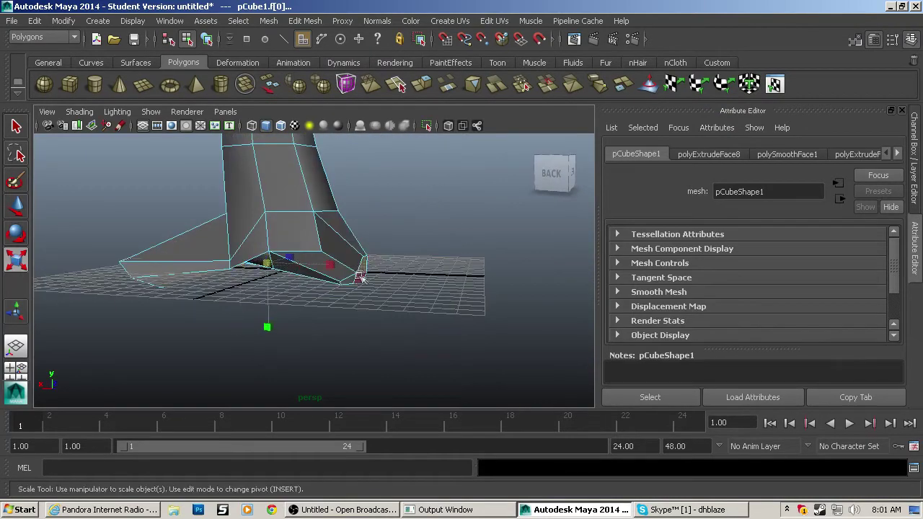
left_click_drag(388, 279, 221, 299, "alt")
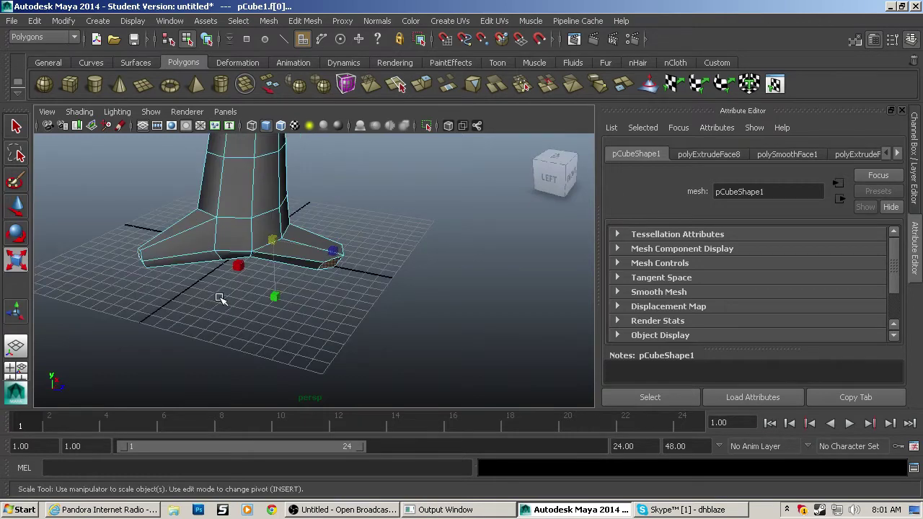
key("ctrl+e")
left_click_drag(380, 281, 456, 306)
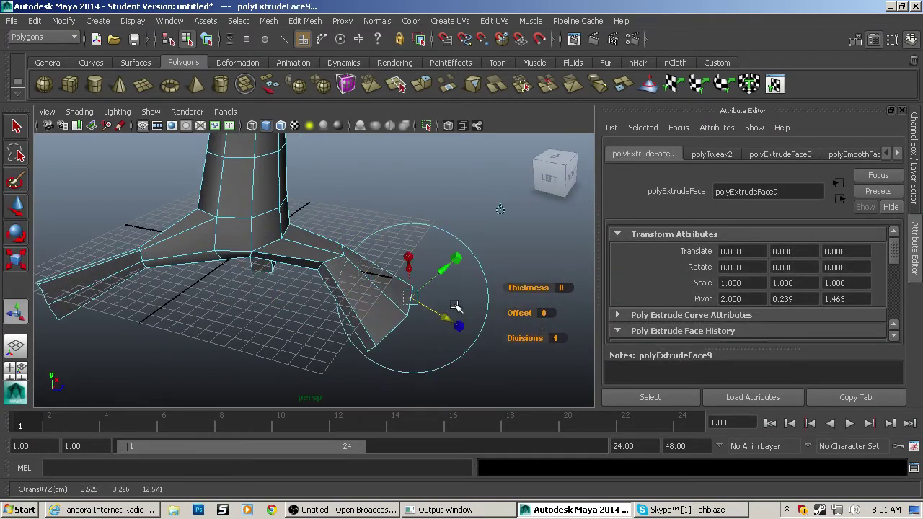
Select the end faces of the front root's new section and scale them down to taper it.
key("r")
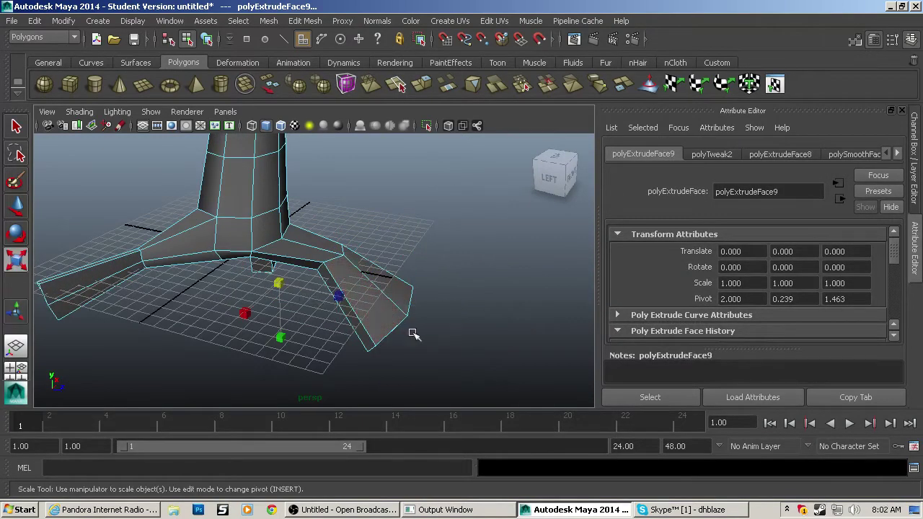
left_click_drag(414, 334, 375, 317, "alt")
left_click(360, 301)
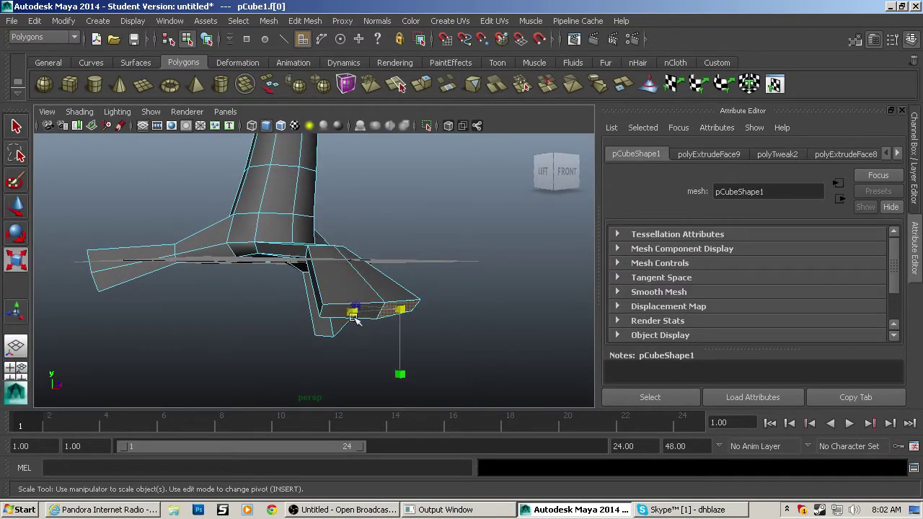
left_click(373, 315, "shift")
left_click_drag(421, 309, 301, 310)
Select the end faces of the other extended roots and scale them down into narrow tips.
left_click(290, 298)
left_click(287, 323, "shift")
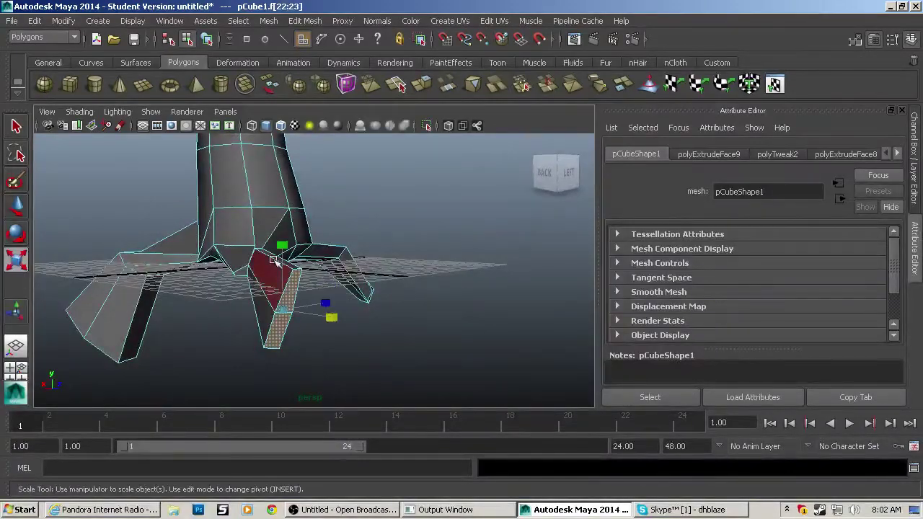
left_click_drag(278, 243, 482, 258)
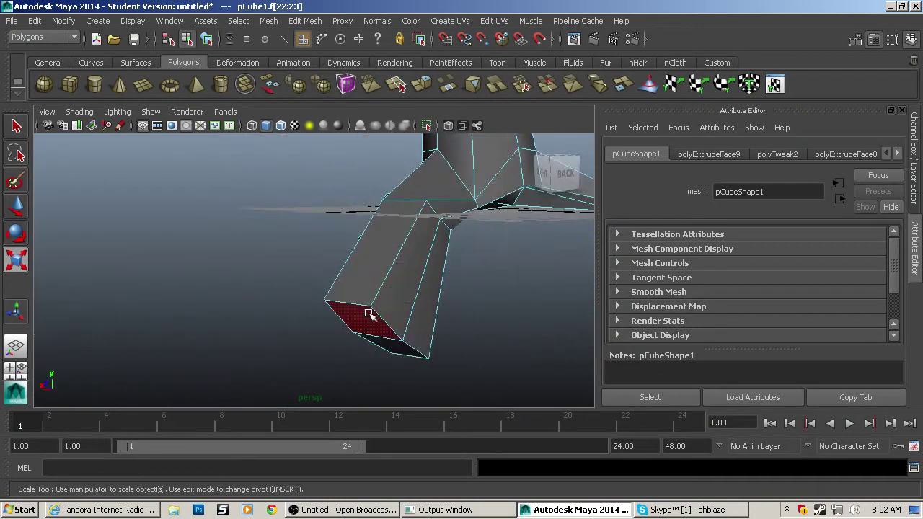
left_click(369, 315)
left_click_drag(383, 395, 92, 268)
Extrude the small face beside the back root's bend outward as a side root and scale its end down.
left_click(287, 290)
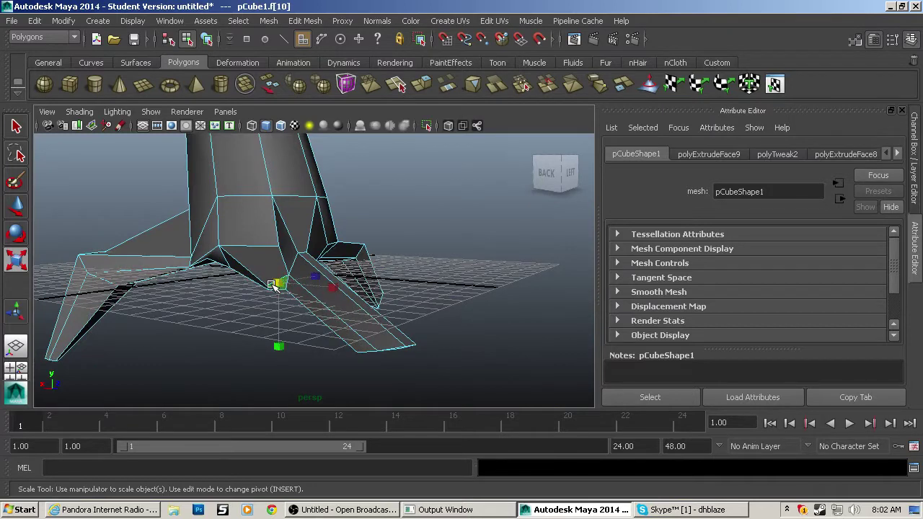
key("ctrl+e")
key("w")
left_click_drag(279, 278, 261, 362, "alt")
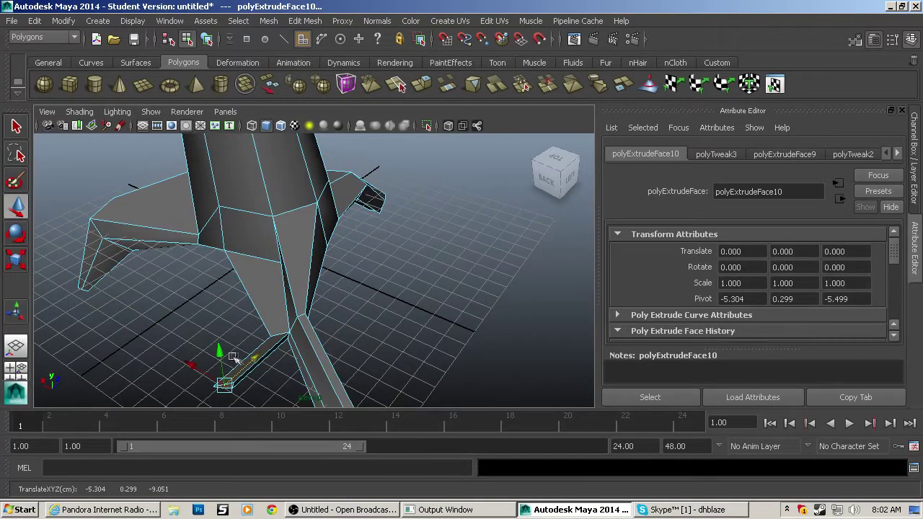
key("r")
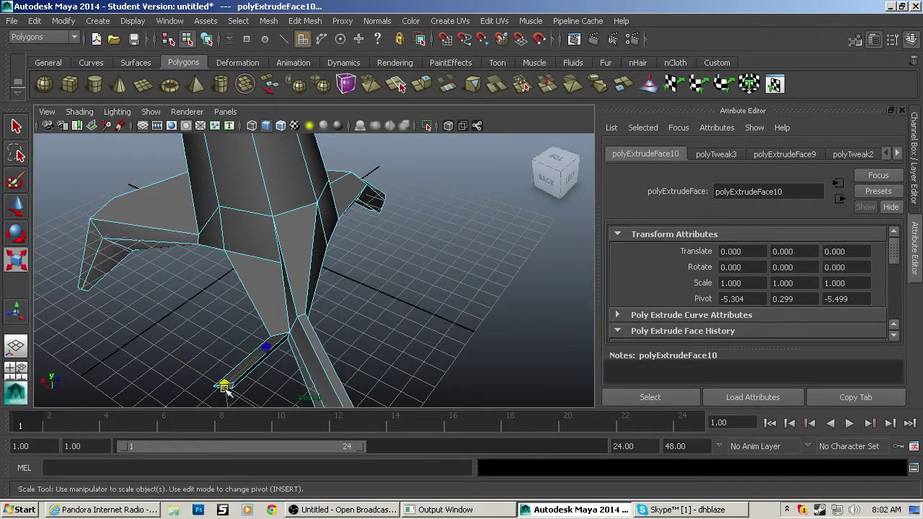
left_click_drag(225, 387, 361, 270)
Select the faces at the trunk's base between two roots, extrude them outward as a new root and shrink its end.
left_click(357, 281)
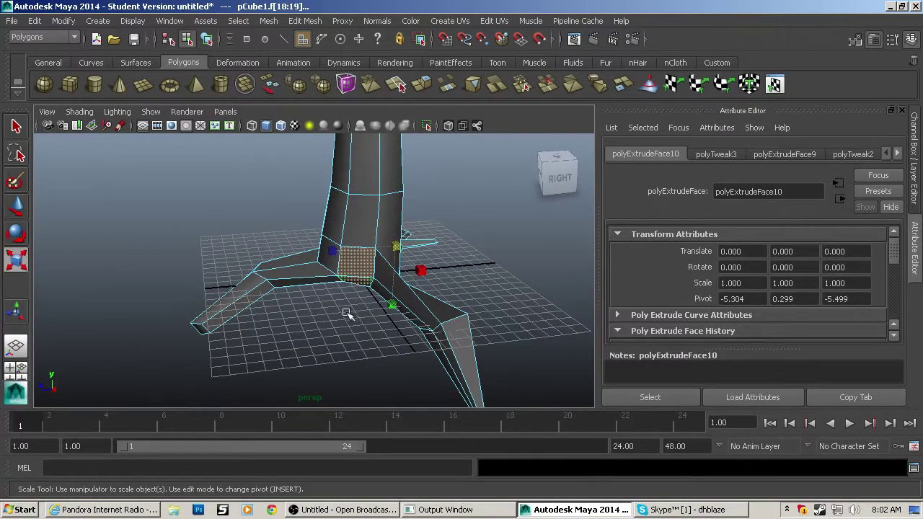
left_click(346, 313)
left_click(360, 283)
key("ctrl+e")
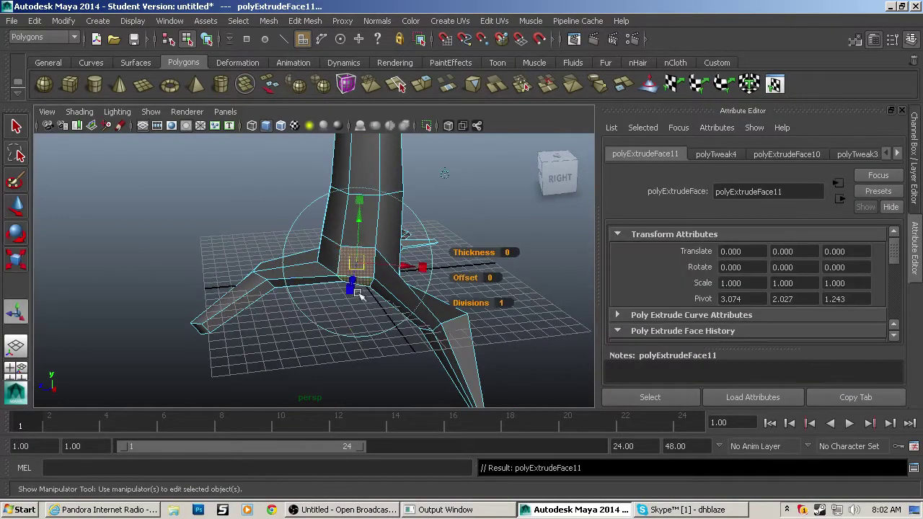
left_click_drag(353, 278, 214, 306, "alt")
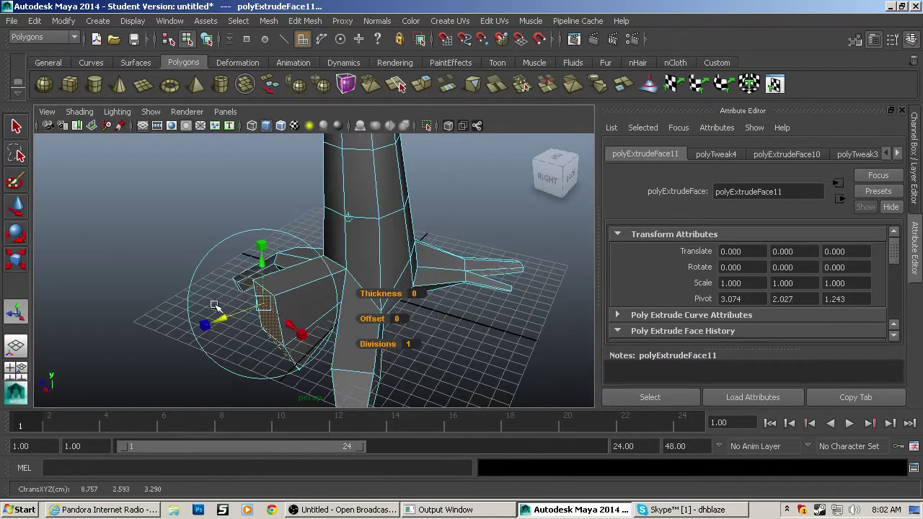
key("r")
left_click_drag(268, 325, 242, 330)
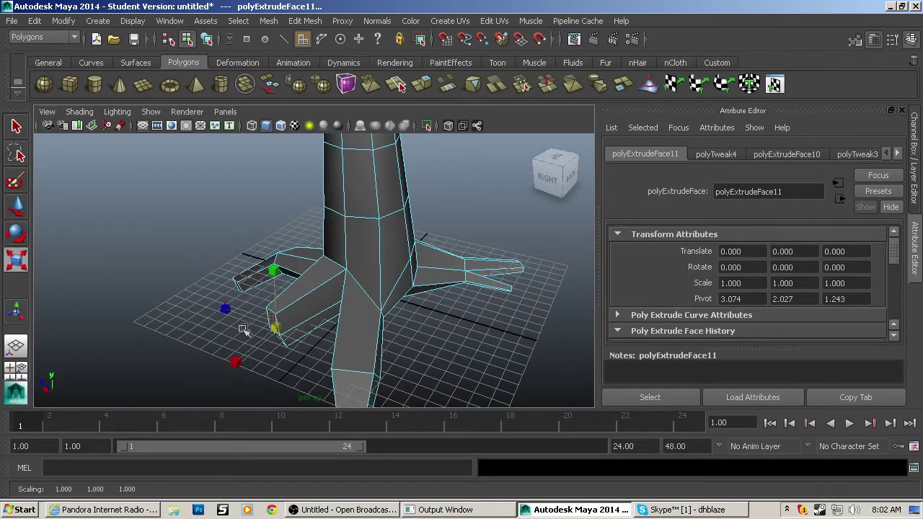
left_click_drag(273, 271, 273, 283)
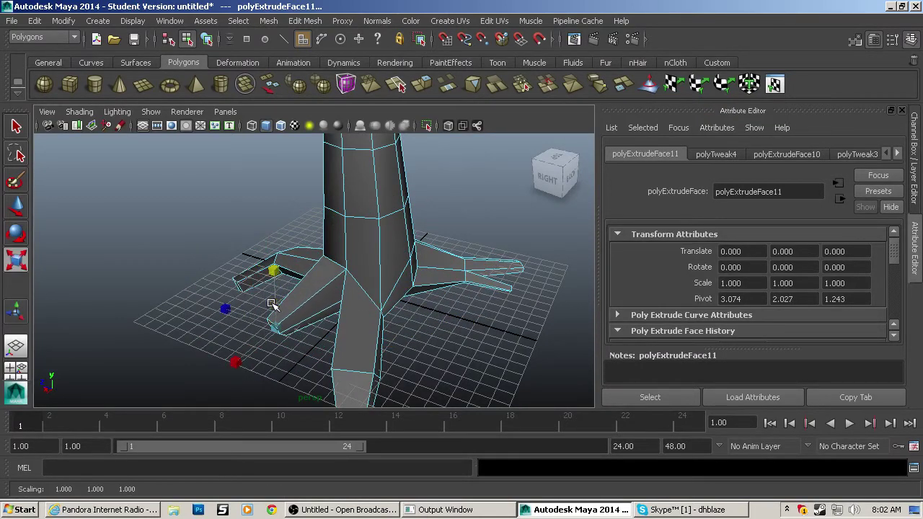
Extrude the new root's end once more, outward and down, and scale it into a thin tip.
key("ctrl+e")
left_click_drag(236, 360, 199, 383)
key("r")
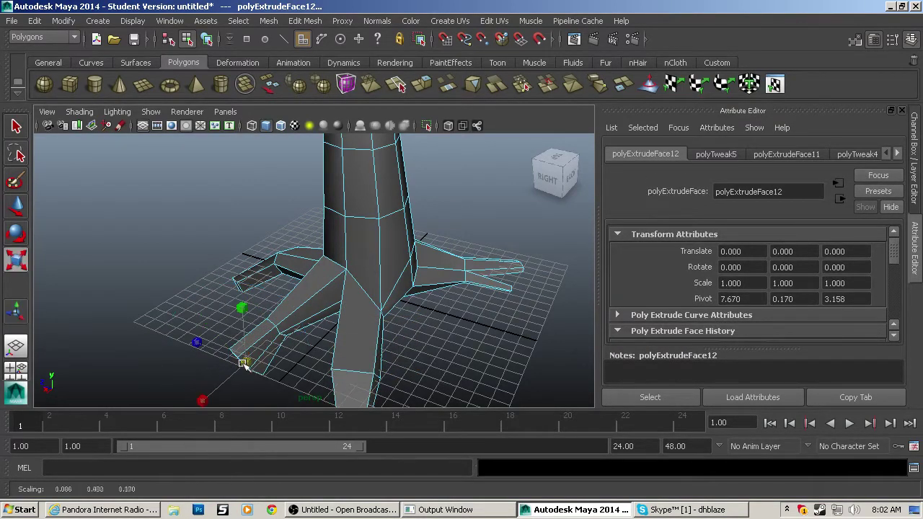
left_click_drag(242, 363, 534, 327)
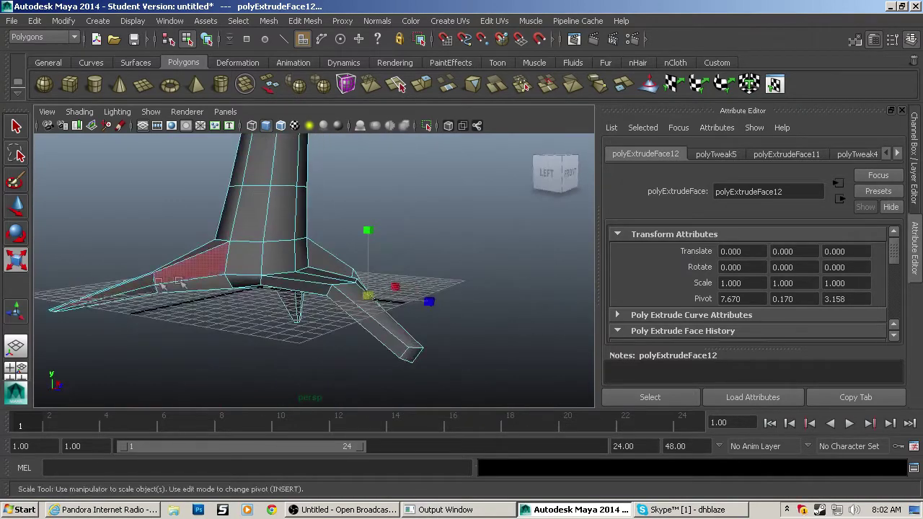
Extrude the base face on the trunk's left-front side outward and down as another root and scale its end to a tip.
left_click(232, 282)
key("ctrl+e")
left_click_drag(232, 314, 198, 393)
key("r")
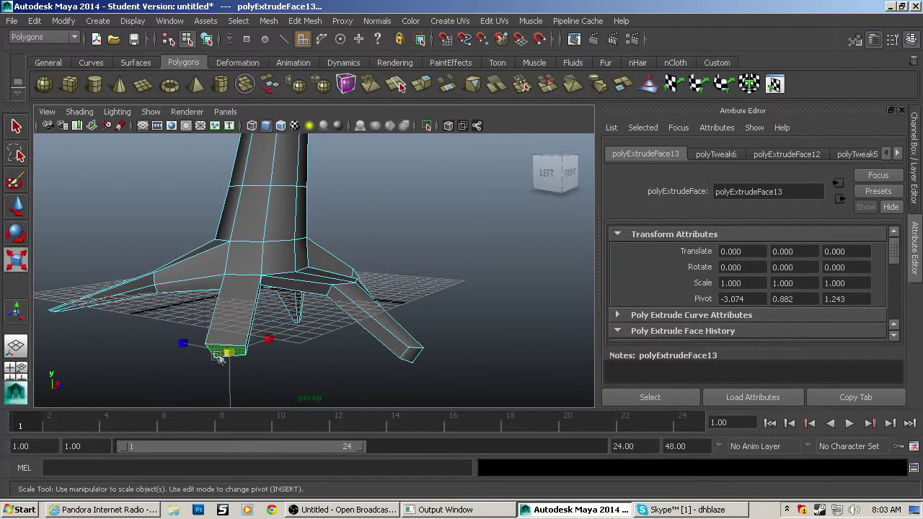
left_click_drag(225, 352, 204, 356)
left_click_drag(223, 345, 354, 261, "alt")
Select scattered faces along the front of the upper trunk as starting points for branches.
key("w")
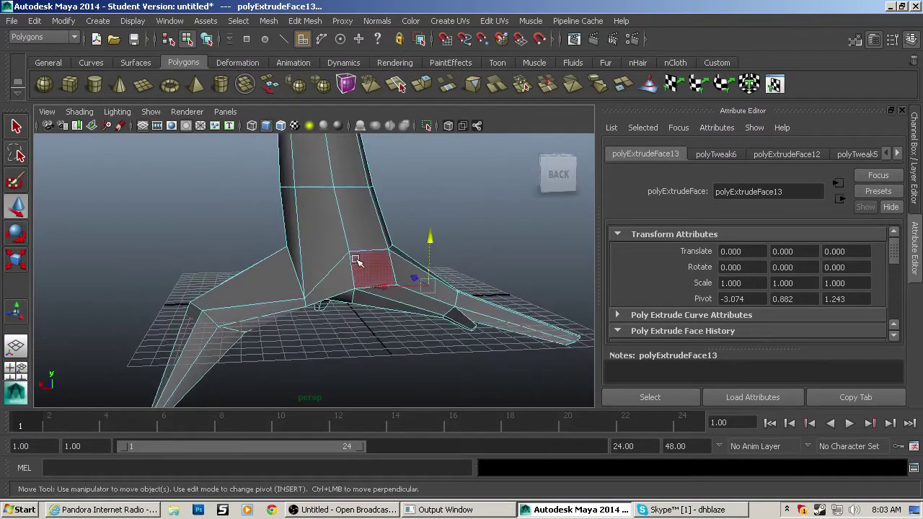
left_click_drag(332, 229, 474, 293, "alt")
left_click_drag(367, 259, 293, 309, "alt")
left_click(336, 324)
left_click(299, 256, "shift")
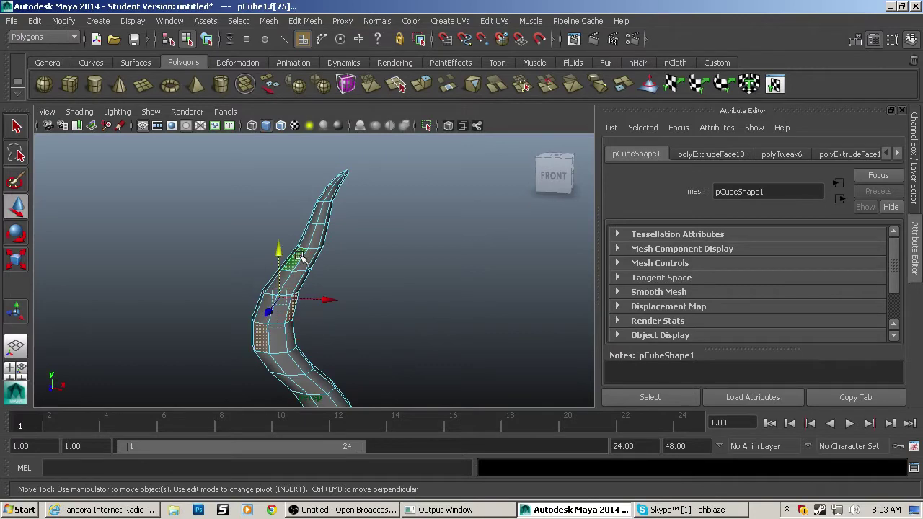
left_click(307, 238, "shift")
key("ctrl+z")
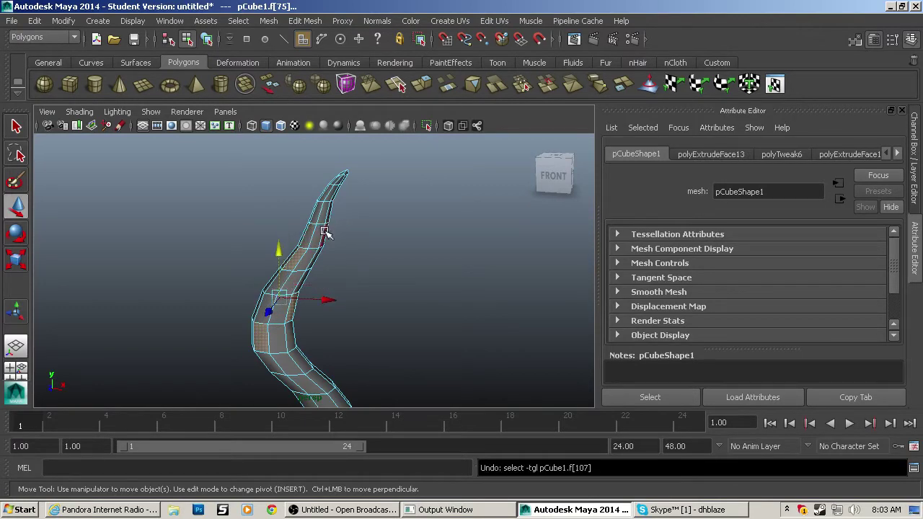
left_click(325, 233, "shift")
Add faces on the trunk's left and back sides, around its middle bends, to the selection.
middle_click_drag(328, 239, 321, 136, "alt")
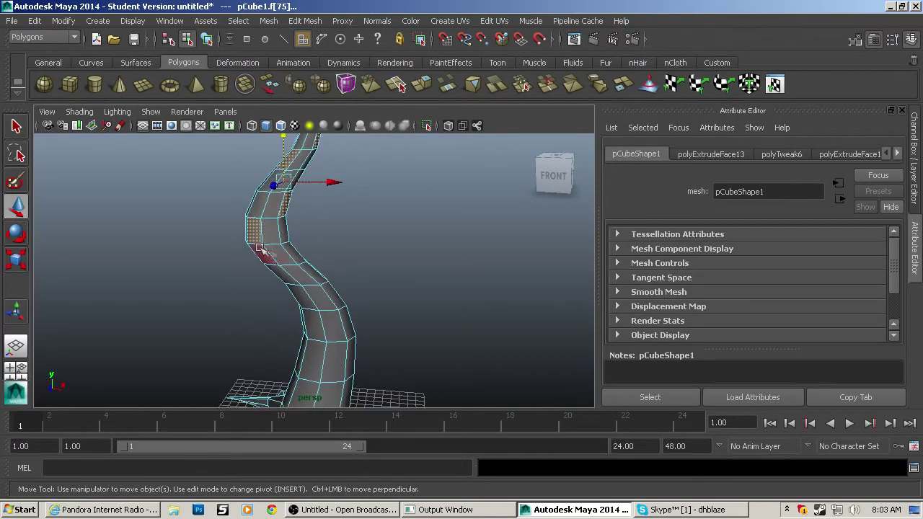
left_click_drag(268, 290, 464, 271, "alt")
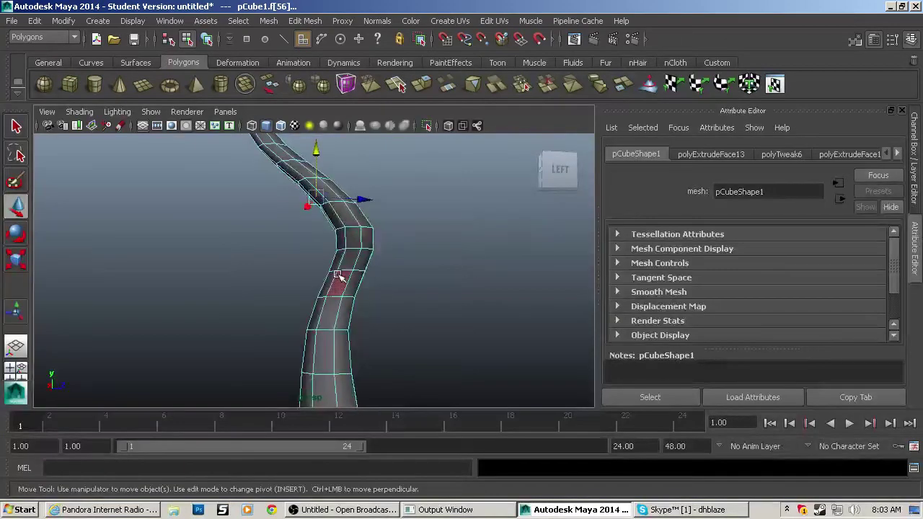
left_click(336, 261, "shift")
left_click_drag(301, 255, 366, 245, "alt")
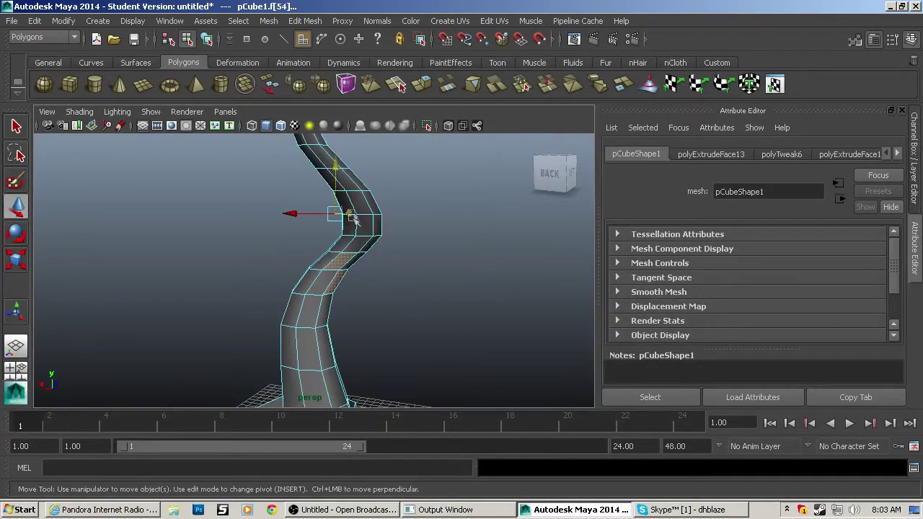
left_click_drag(348, 203, 297, 236, "alt")
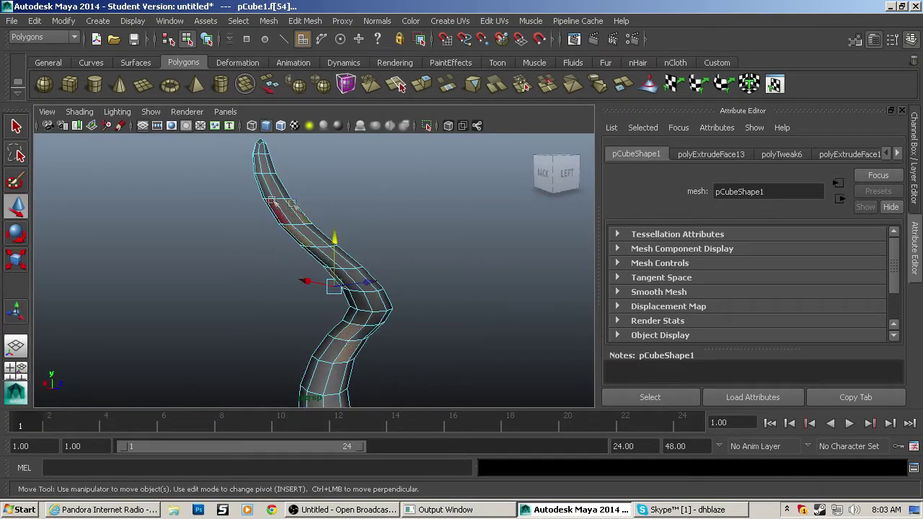
Add more faces near the trunk's tip, on its right side and lower down to the selection.
left_click_drag(274, 206, 344, 359, "alt")
left_click(274, 359, "shift")
left_click_drag(274, 361, 313, 383, "alt")
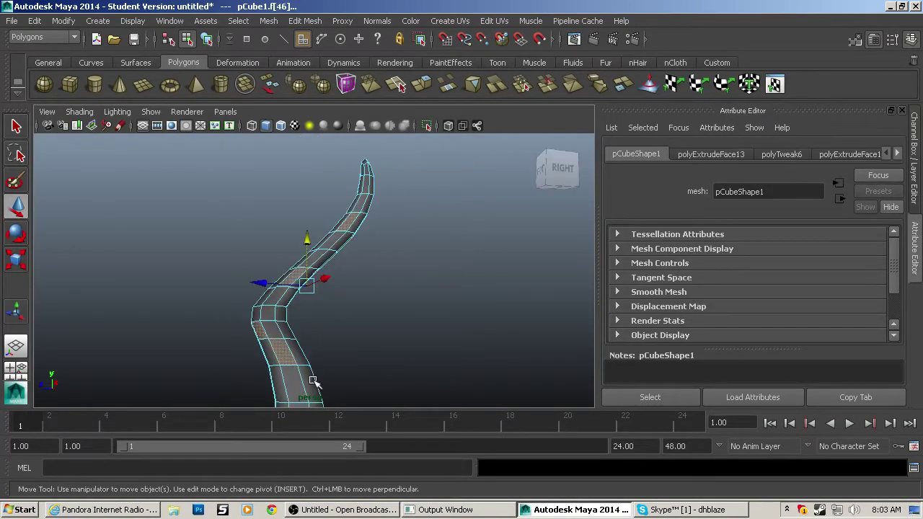
middle_click_drag(313, 383, 354, 309, "alt")
left_click(350, 347, "shift")
left_click_drag(422, 349, 234, 355, "alt")
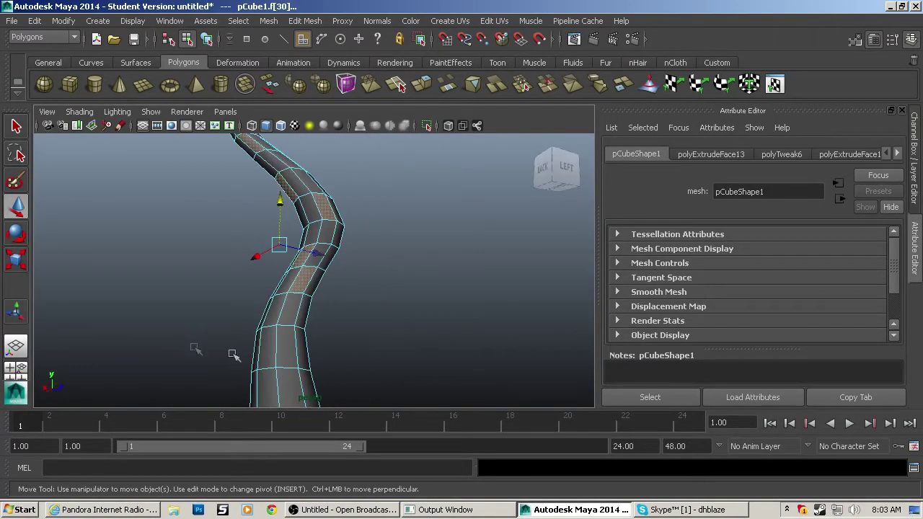
key("ctrl+e")
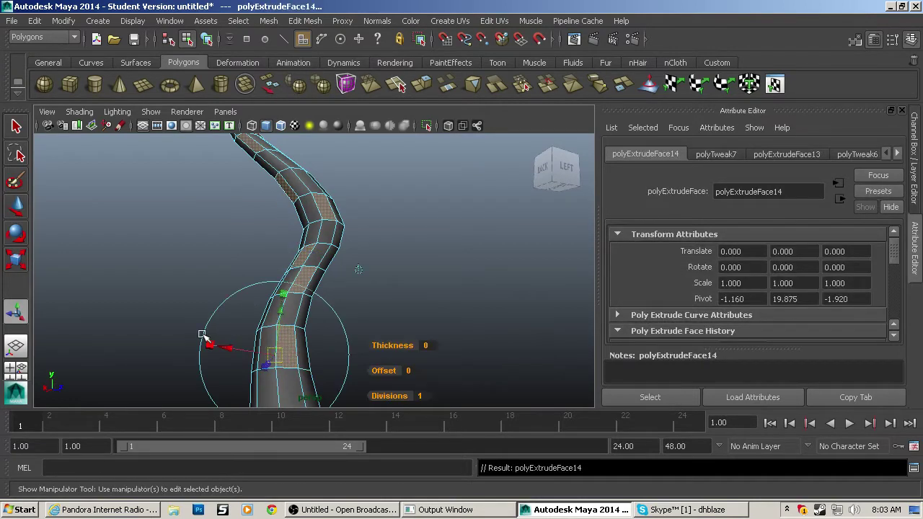
left_click_drag(232, 350, 305, 376, "alt")
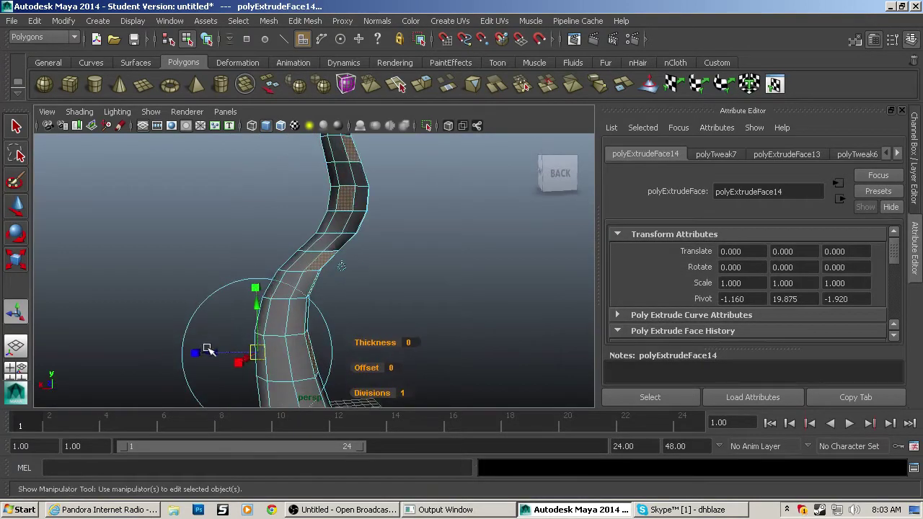
left_click_drag(207, 348, 113, 350)
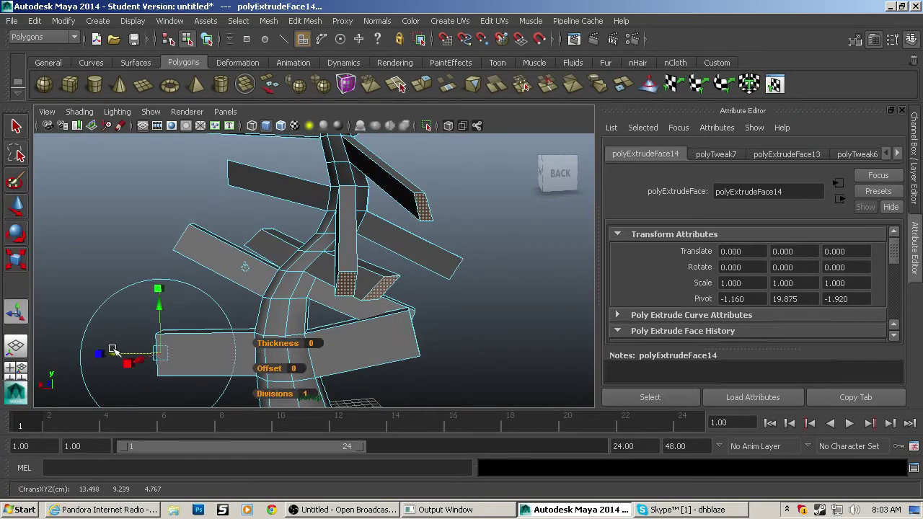
key("ctrl+z")
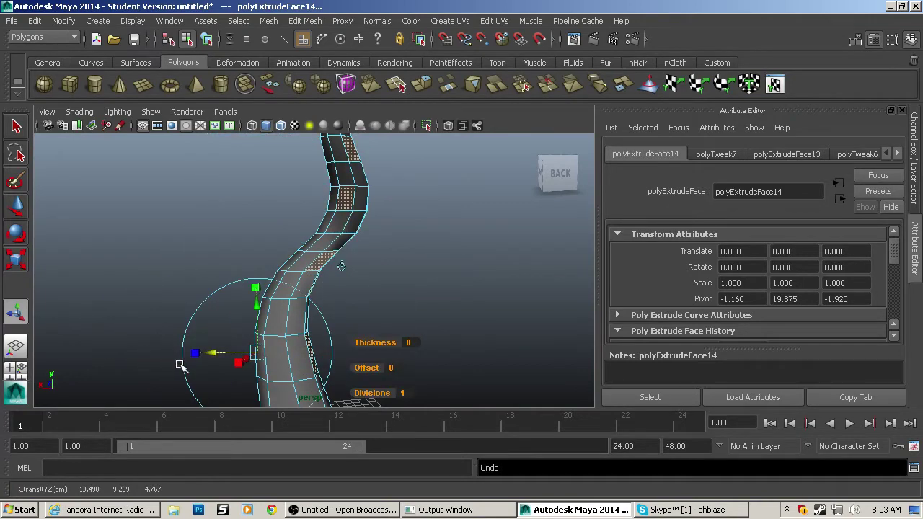
key("r")
left_click_drag(312, 253, 424, 255)
key("ctrl+z")
key("ctrl+z")
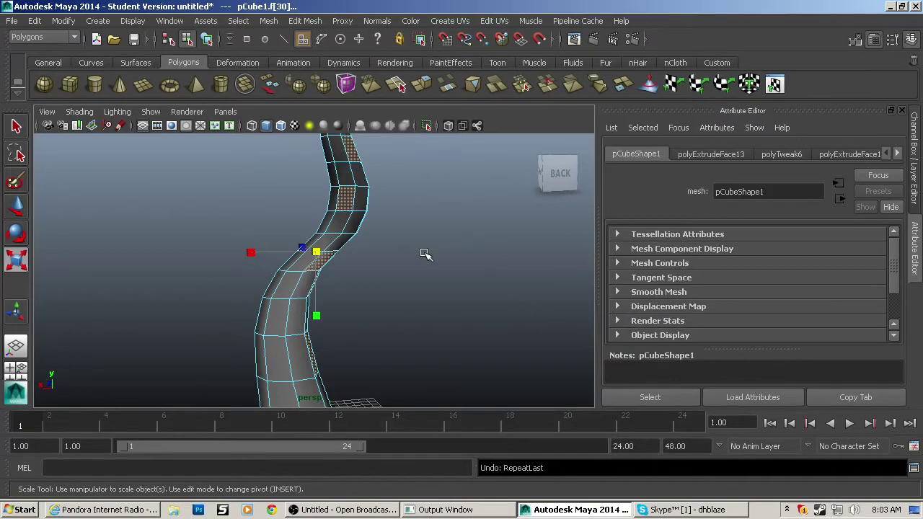
Extrude the selected trunk faces outward as short branches and scale their ends down to about 0.55.
left_click(421, 85)
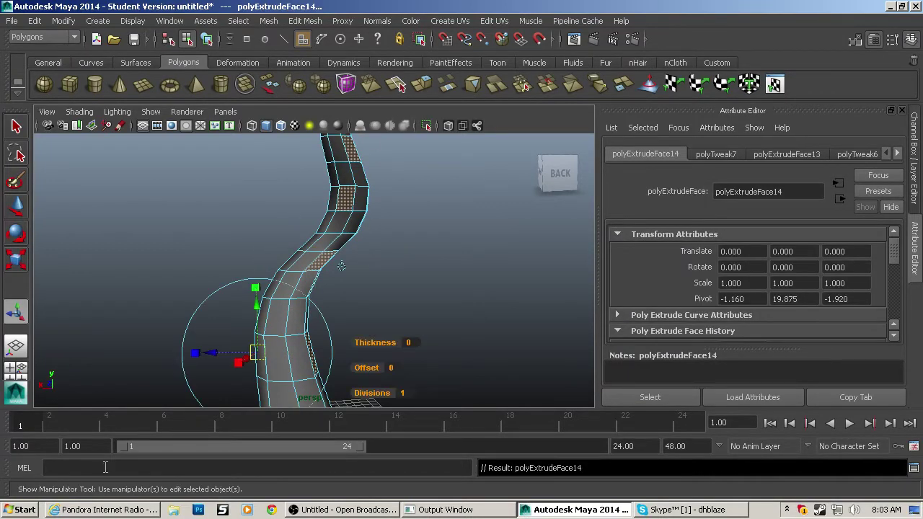
left_click_drag(211, 353, 339, 352)
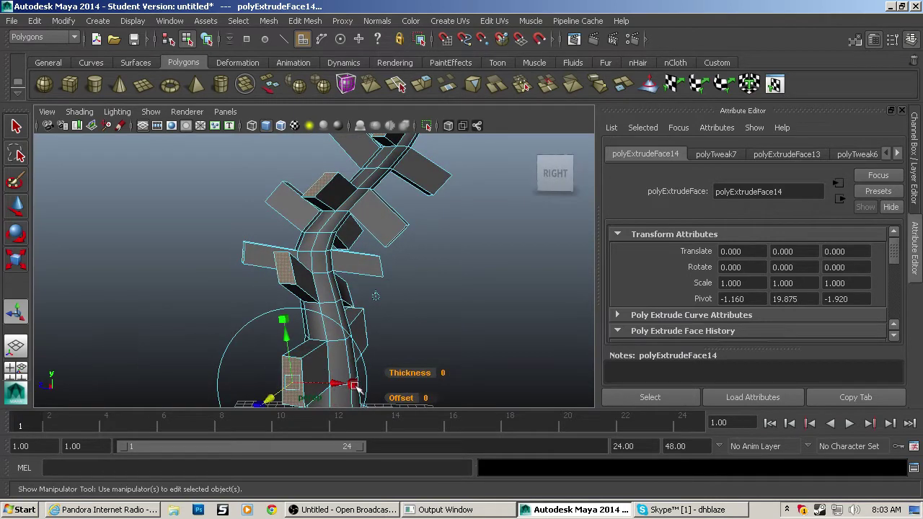
left_click_drag(354, 385, 271, 383)
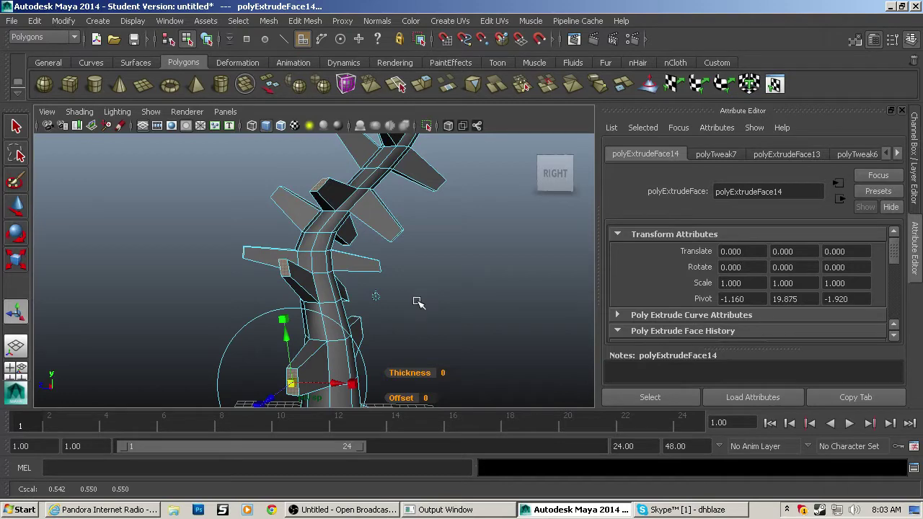
Raise the end faces of three branches around the trunk's middle bend so they point further upward.
left_click_drag(418, 303, 216, 310, "alt")
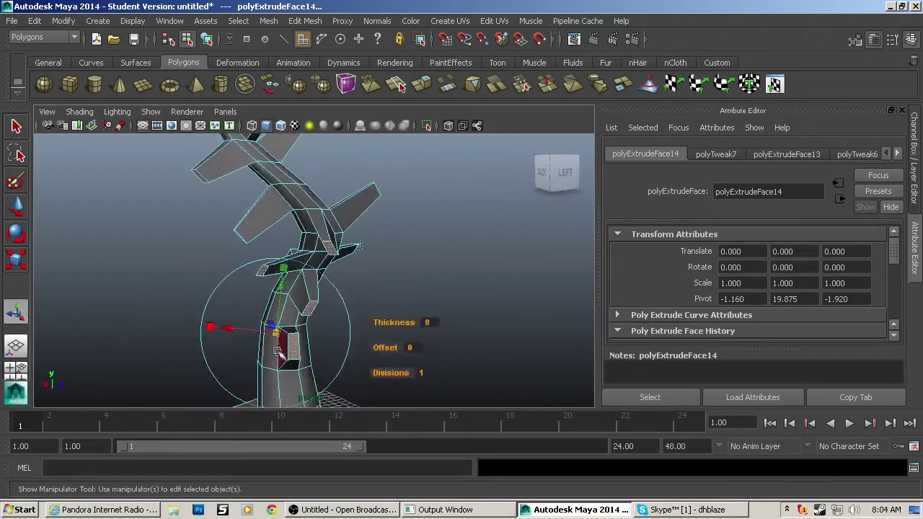
left_click_drag(286, 352, 351, 358, "alt")
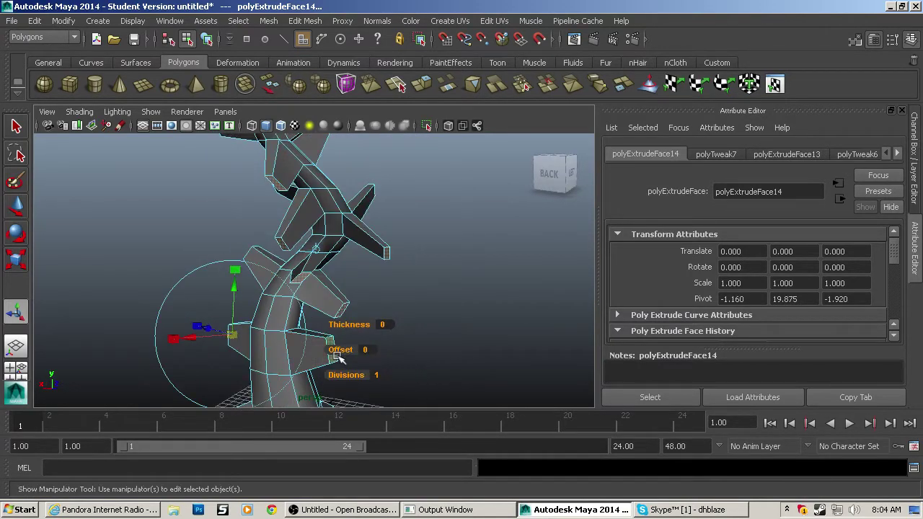
left_click(344, 308)
key("w")
left_click_drag(344, 278, 304, 215)
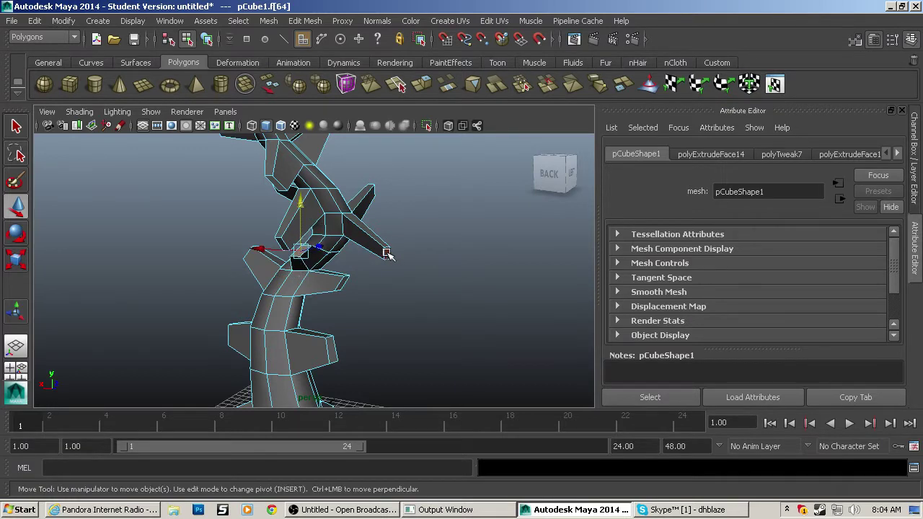
left_click_drag(388, 209, 387, 159)
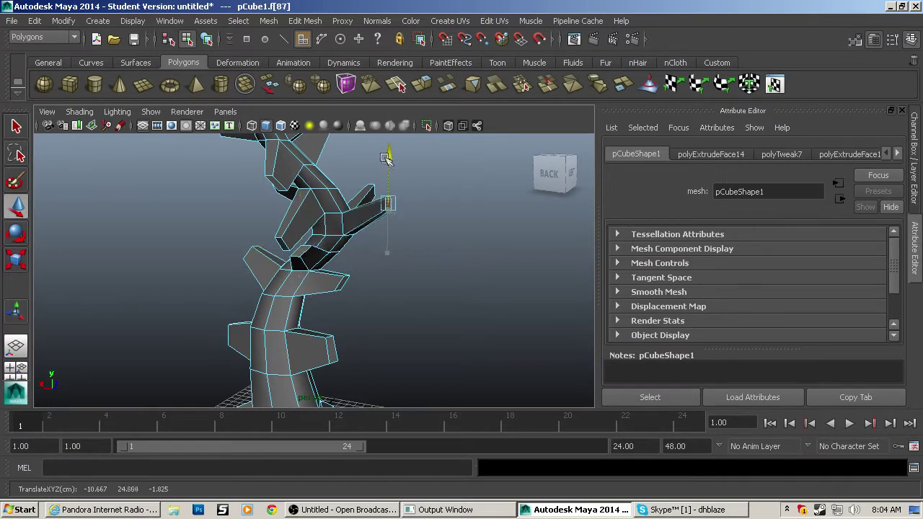
Raise the end faces of two more drooping branches higher up the trunk.
left_click(280, 243)
left_click_drag(282, 198, 423, 190)
left_click_drag(420, 144, 421, 101)
left_click_drag(404, 285, 489, 291, "alt")
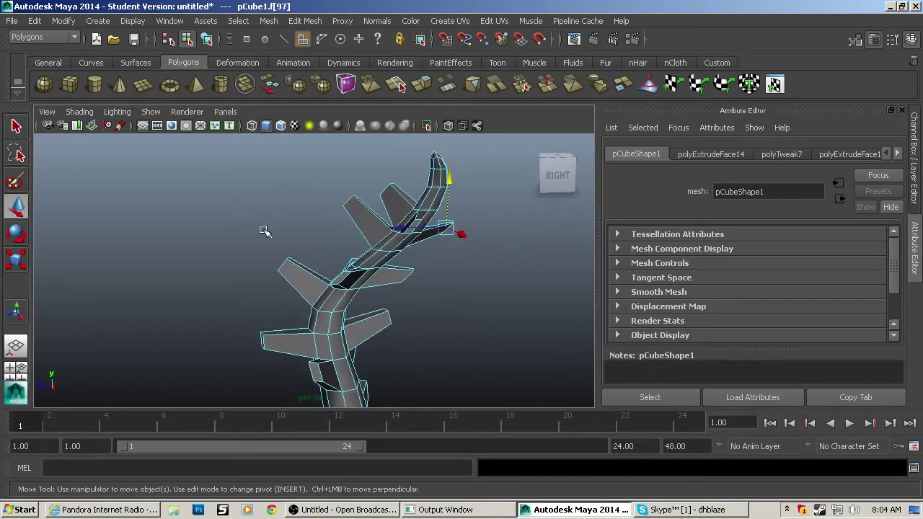
left_click_drag(288, 235, 365, 242, "alt")
middle_click_drag(386, 251, 356, 302, "alt")
left_click_drag(357, 305, 389, 292, "alt")
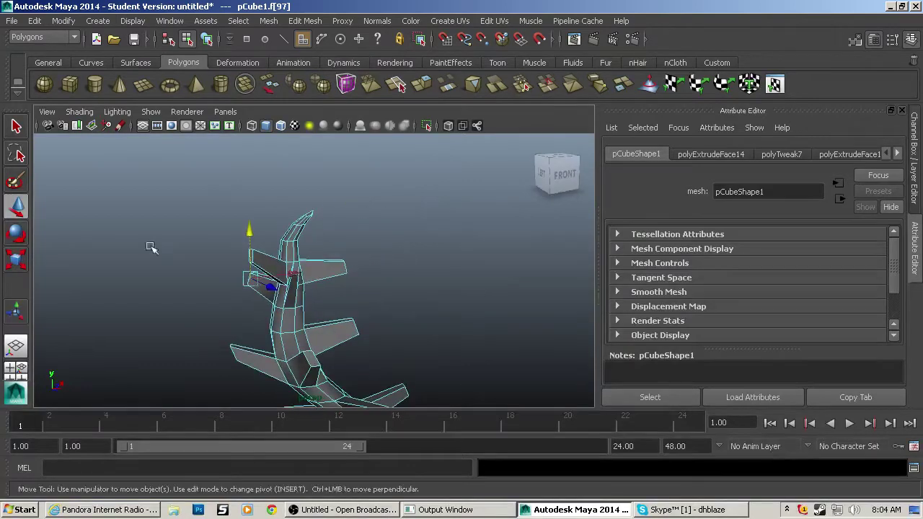
scroll(263, 254, "up", 3)
left_click(163, 229)
left_click_drag(476, 321, 290, 323, "alt")
scroll(290, 323, "down", 4)
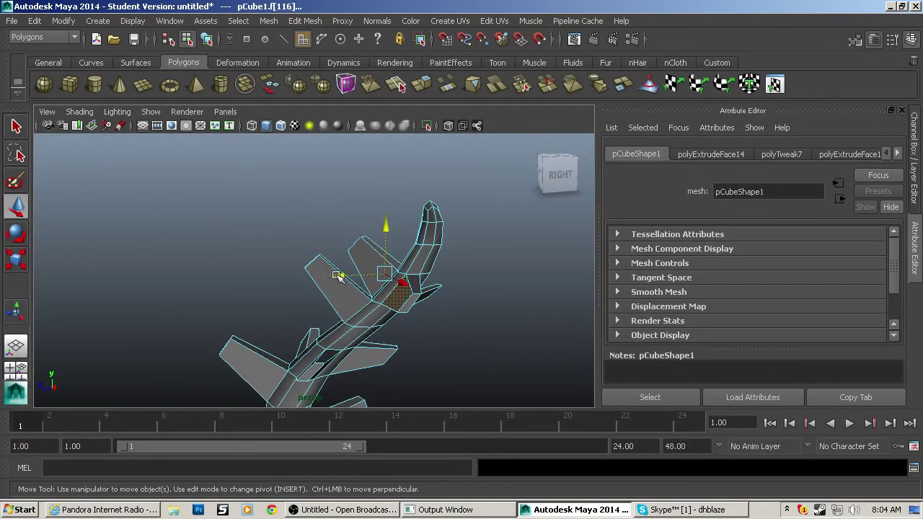
left_click_drag(338, 288, 408, 279, "alt")
left_click(282, 322)
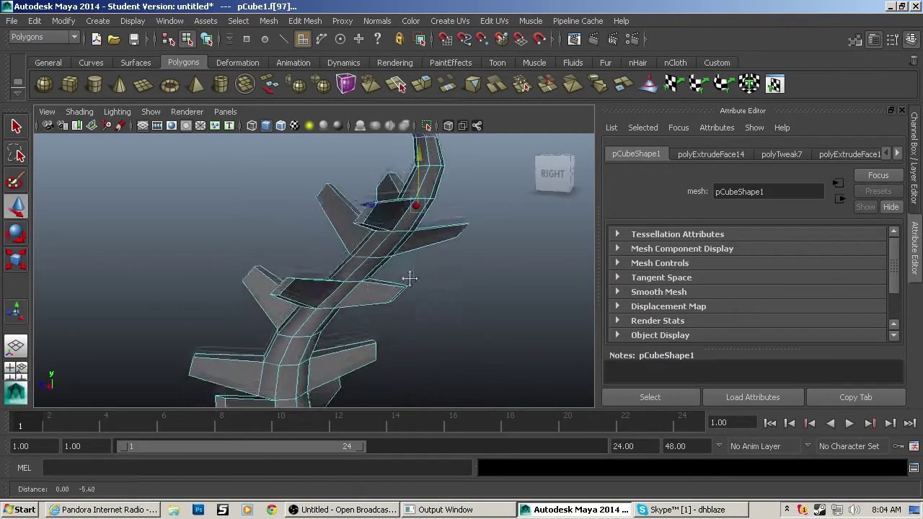
middle_click_drag(409, 278, 411, 270, "alt")
left_click_drag(155, 359, 230, 366, "alt")
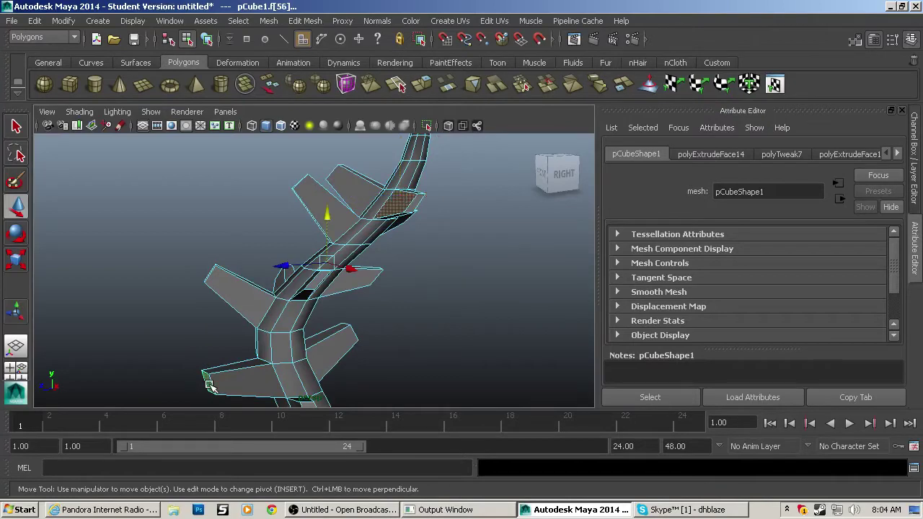
left_click(209, 386)
key("ctrl+e")
left_click_drag(169, 384, 25, 391)
key("ctrl+z")
Select the small end faces of all the branches around the trunk, from the top down.
left_click_drag(172, 365, 269, 305, "alt")
left_click(345, 257)
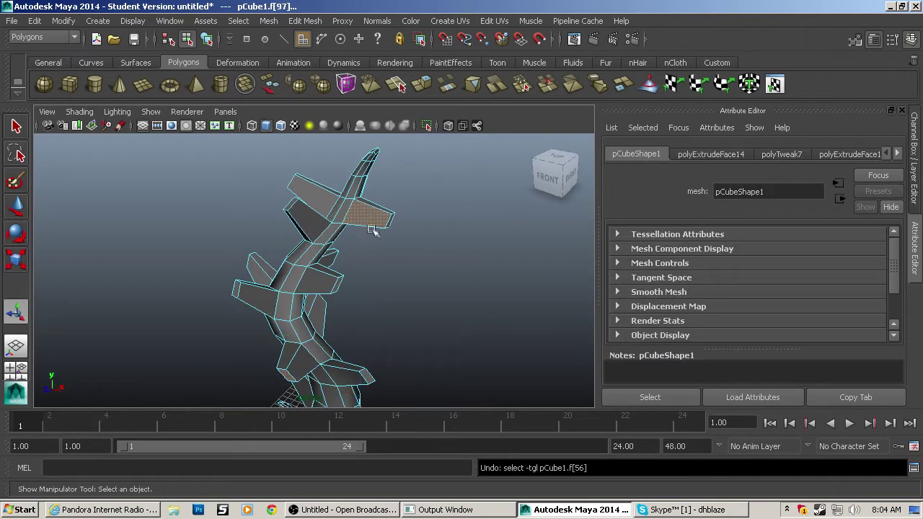
left_click_drag(478, 309, 178, 267, "alt")
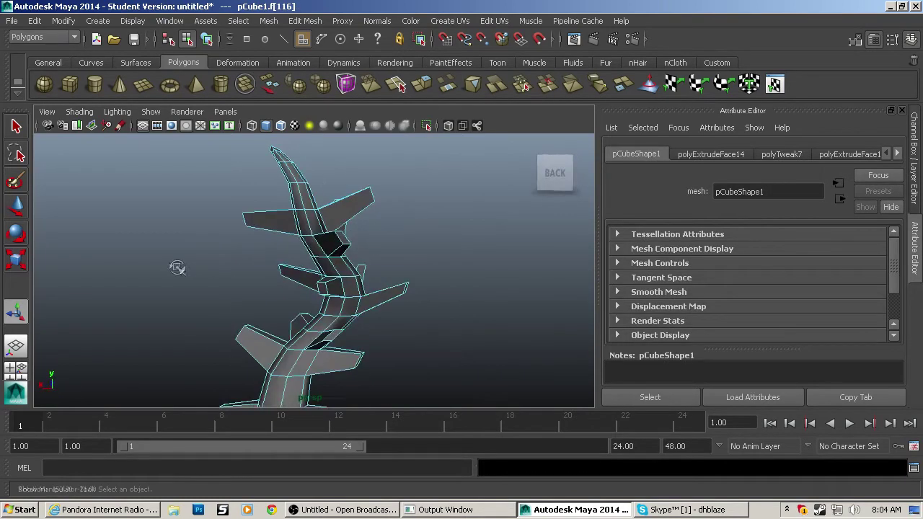
key("q")
left_click(341, 233)
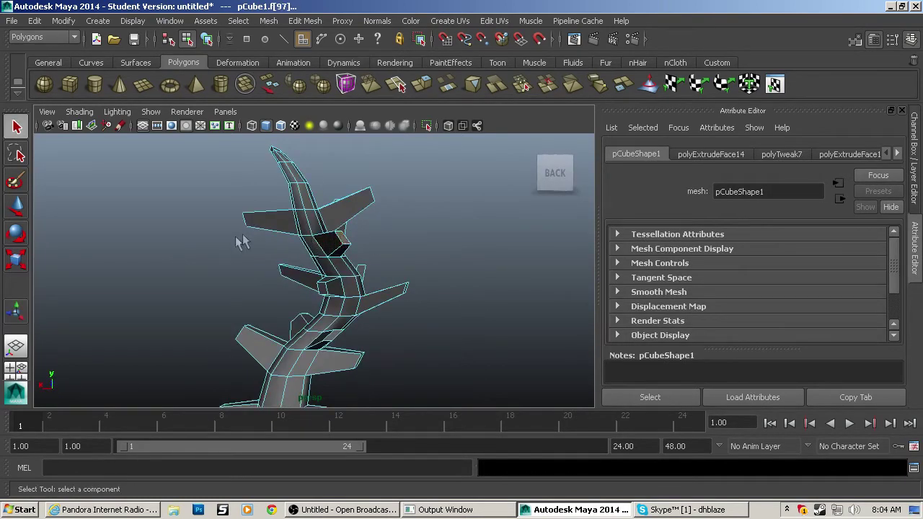
left_click_drag(341, 233, 352, 244, "alt")
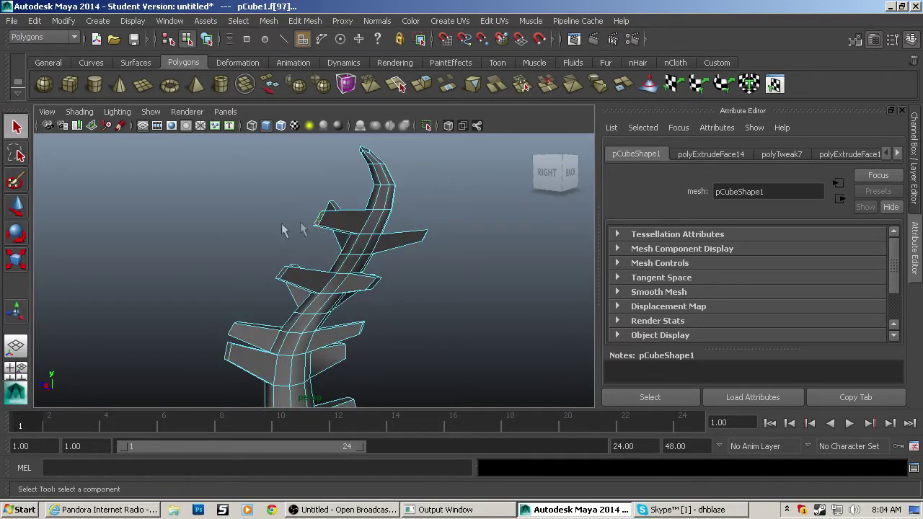
left_click_drag(281, 230, 347, 351, "alt")
left_click_drag(238, 374, 288, 351, "alt")
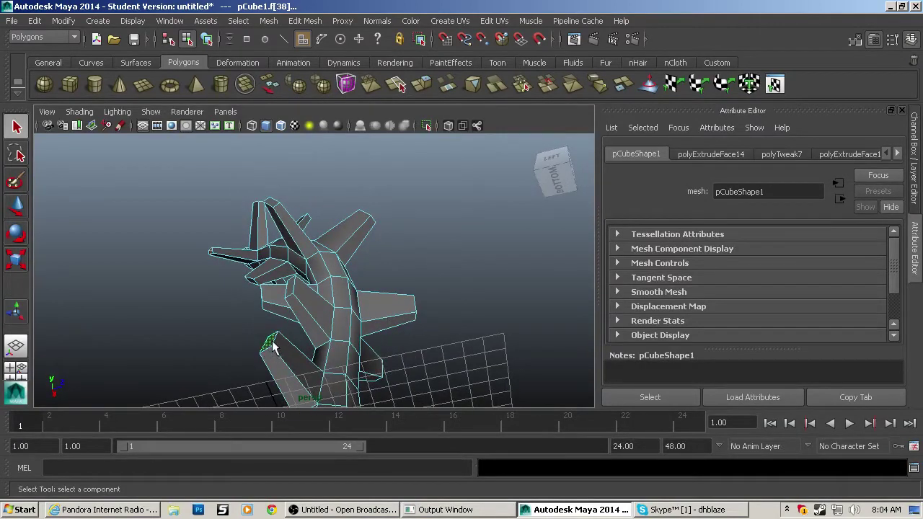
Extrude the branch ends outward, scale them down to 0.45, and pull the new sections back to a shorter length.
key("ctrl+e")
left_click_drag(273, 348, 173, 369, "alt")
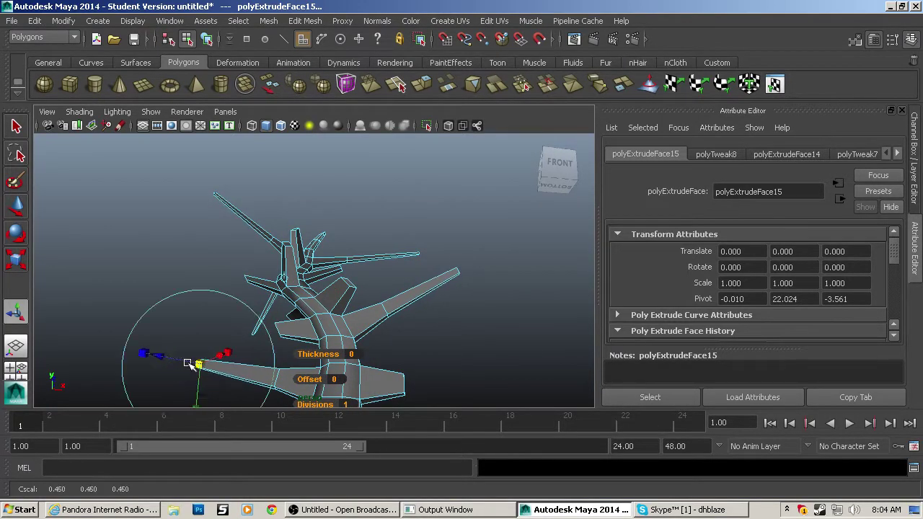
left_click_drag(281, 303, 273, 335, "alt")
left_click_drag(187, 333, 270, 351)
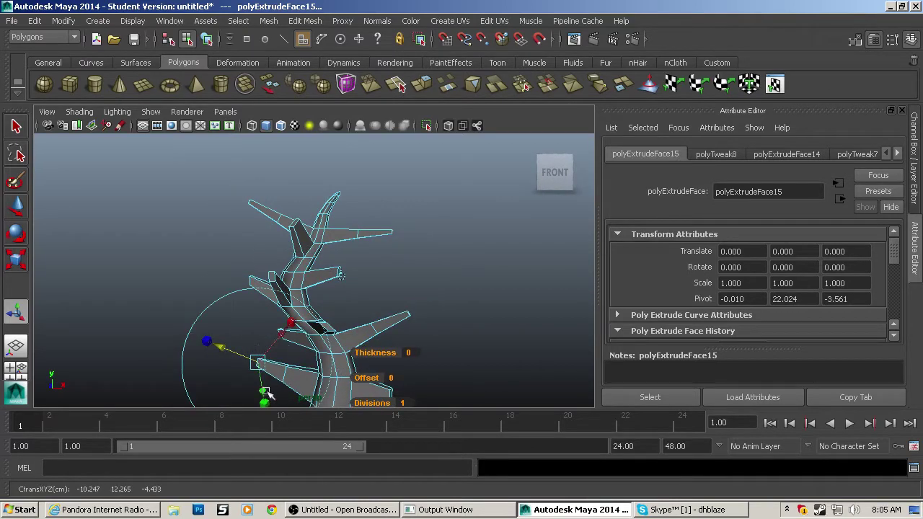
left_click_drag(266, 392, 259, 373)
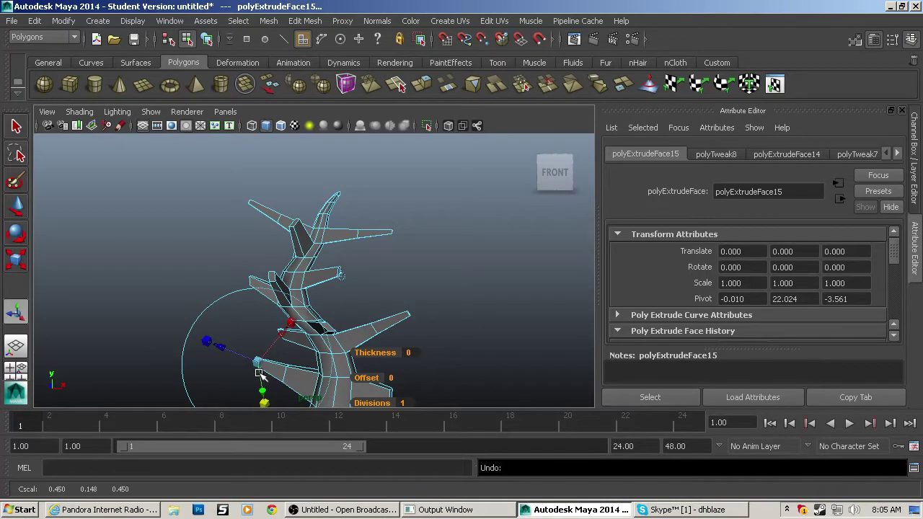
left_click_drag(201, 390, 305, 346, "alt")
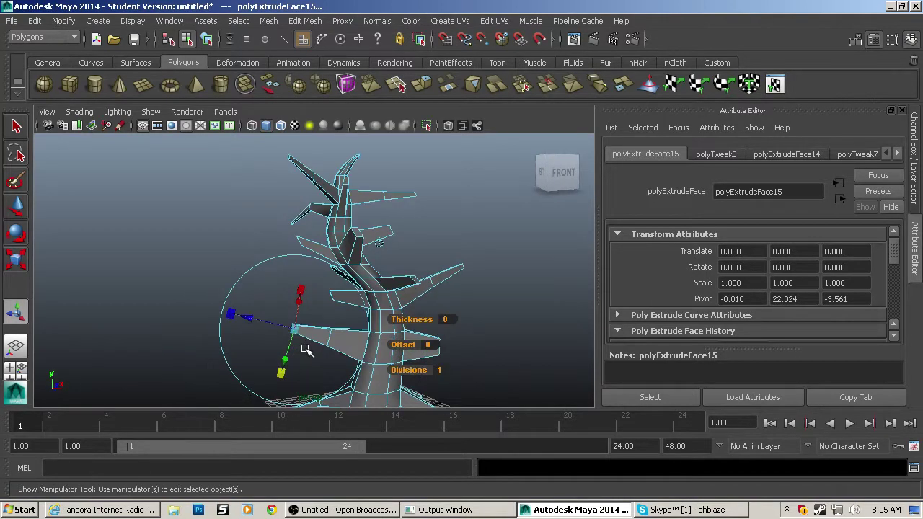
Raise the branch ends, extrude them outward into a further section, and adjust the height of the new tips.
key("w")
left_click_drag(353, 232, 356, 185)
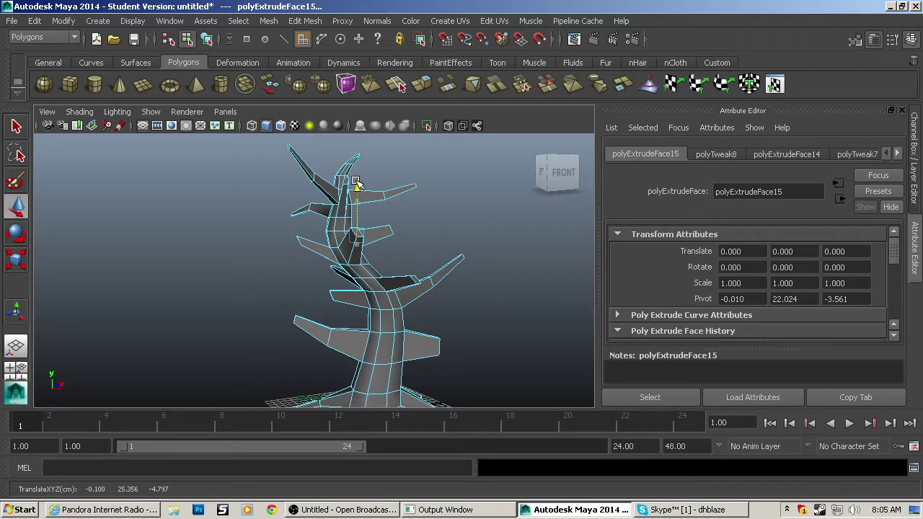
key("ctrl+e")
left_click_drag(242, 312, 215, 308)
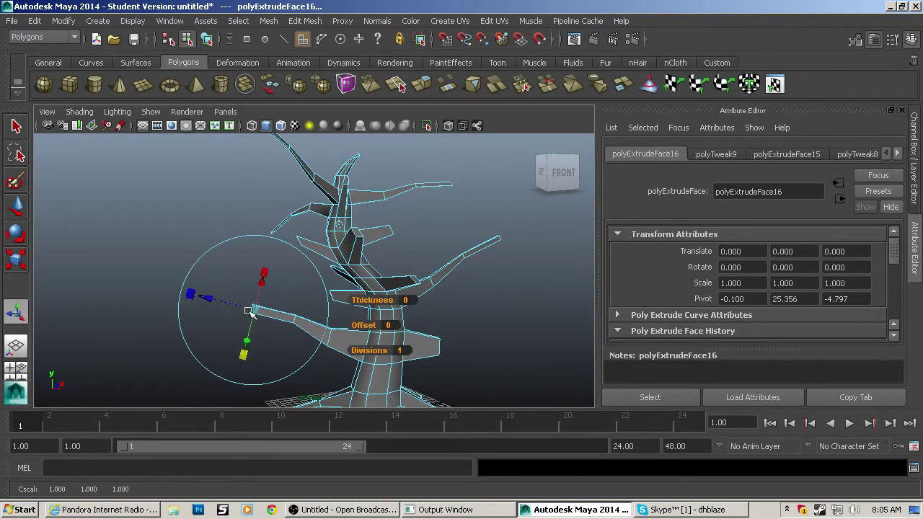
key("w")
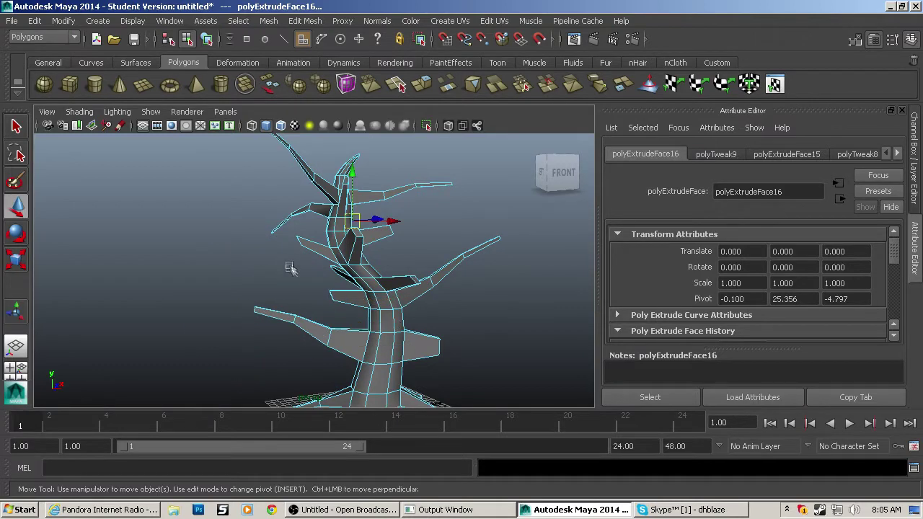
left_click_drag(355, 174, 351, 181)
middle_click_drag(351, 183, 353, 185)
Extrude the blunt end face of the lowest short branch outward to form a new section.
left_click_drag(306, 216, 526, 225, "alt")
left_click_drag(366, 238, 468, 246, "alt")
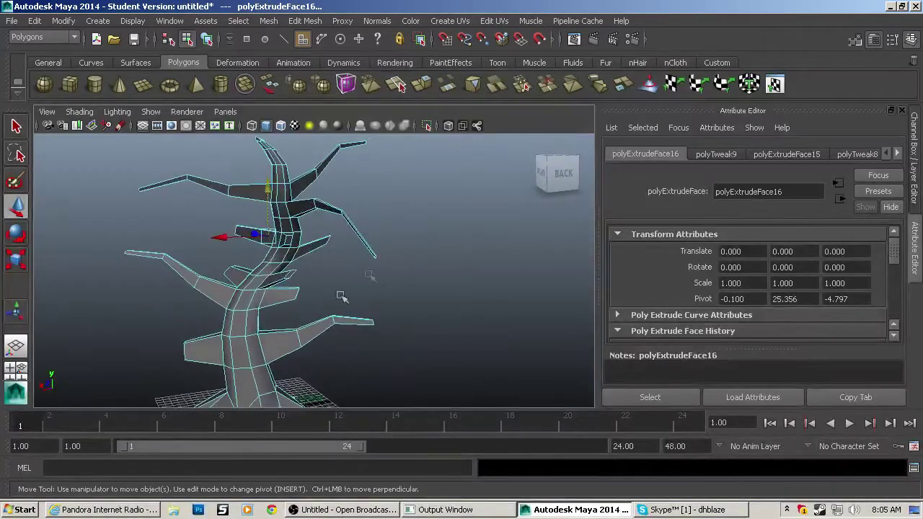
scroll(325, 309, "up", 2)
left_click_drag(198, 325, 278, 297, "alt")
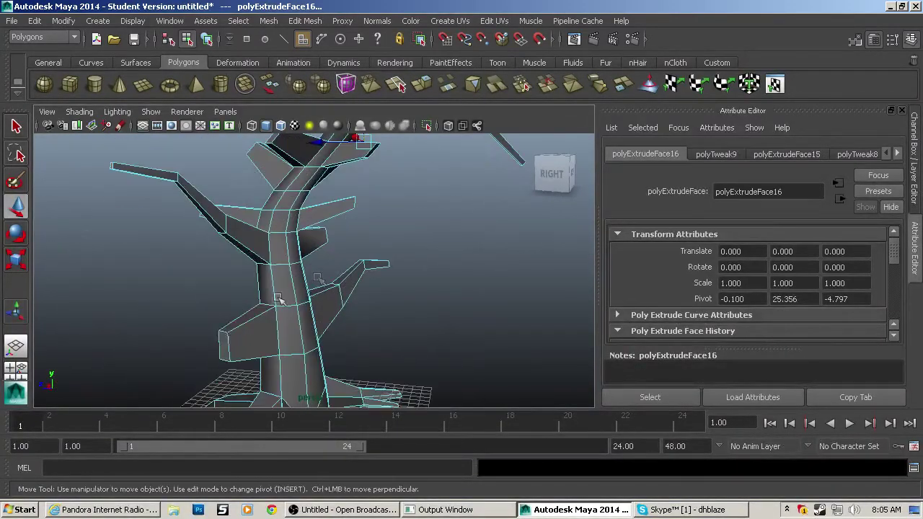
left_click(224, 351)
key("ctrl+e")
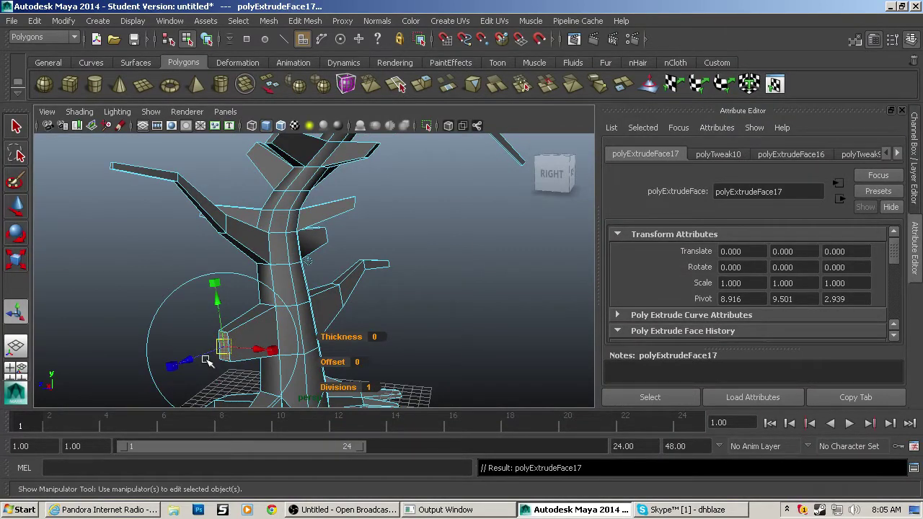
left_click_drag(196, 360, 323, 354)
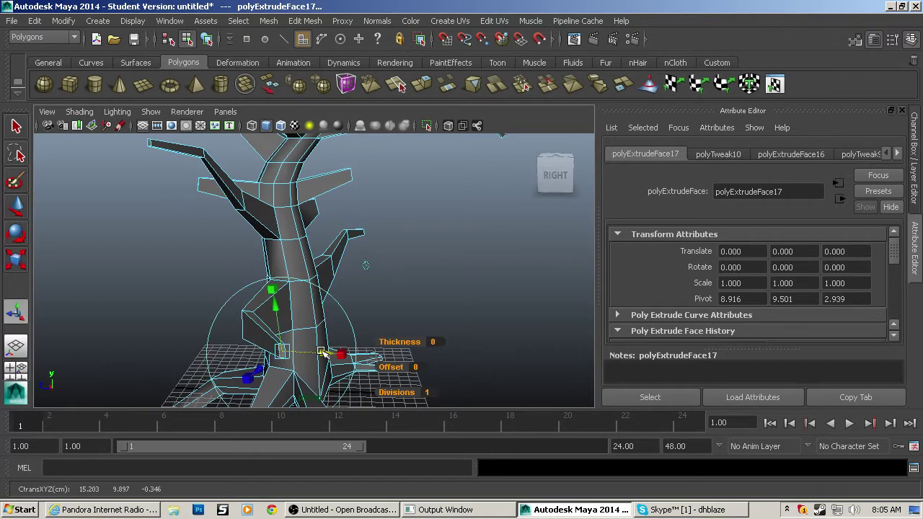
Extrude the same lowest branch once more, pull the new section outward, and scale its end face.
key("ctrl+e")
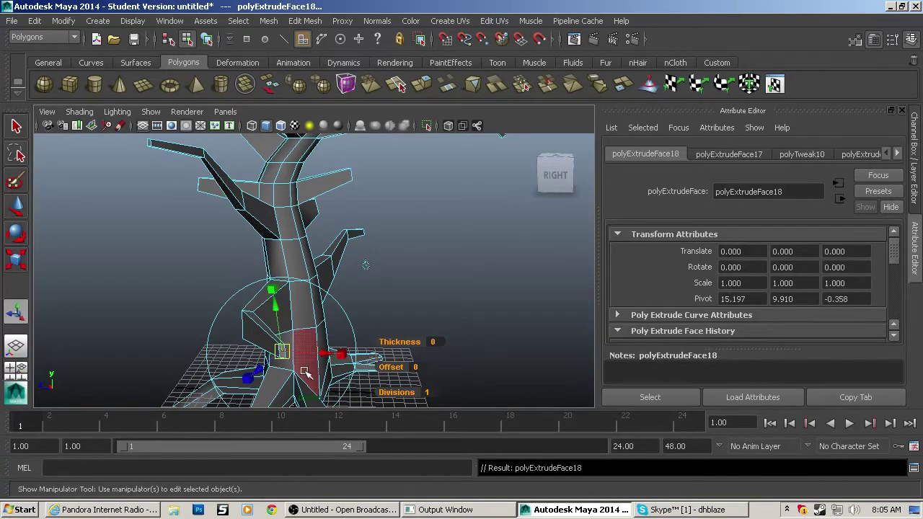
left_click_drag(302, 353, 253, 349, "alt")
left_click_drag(203, 326, 169, 342)
left_click(251, 333)
left_click_drag(196, 281, 192, 257)
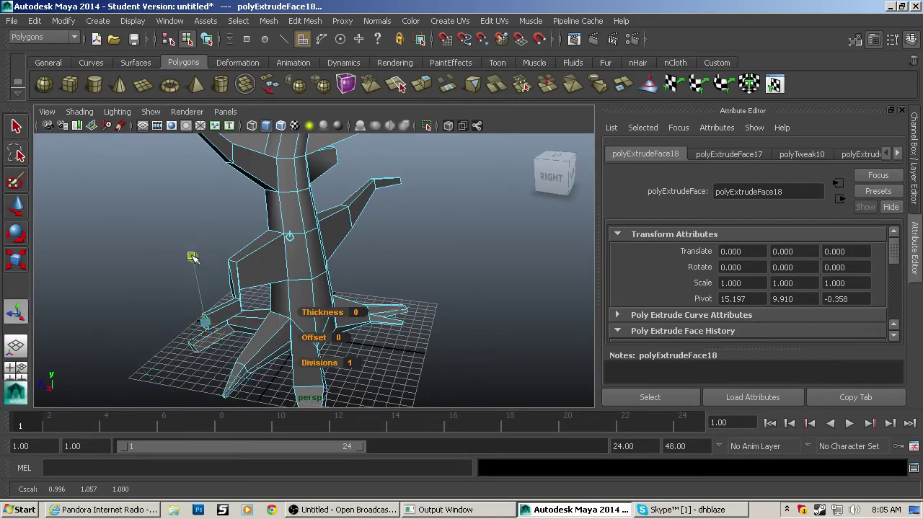
Extrude the end face of the short branch just above the lowest long branch outward and slightly downward.
left_click_drag(193, 291, 353, 286, "alt")
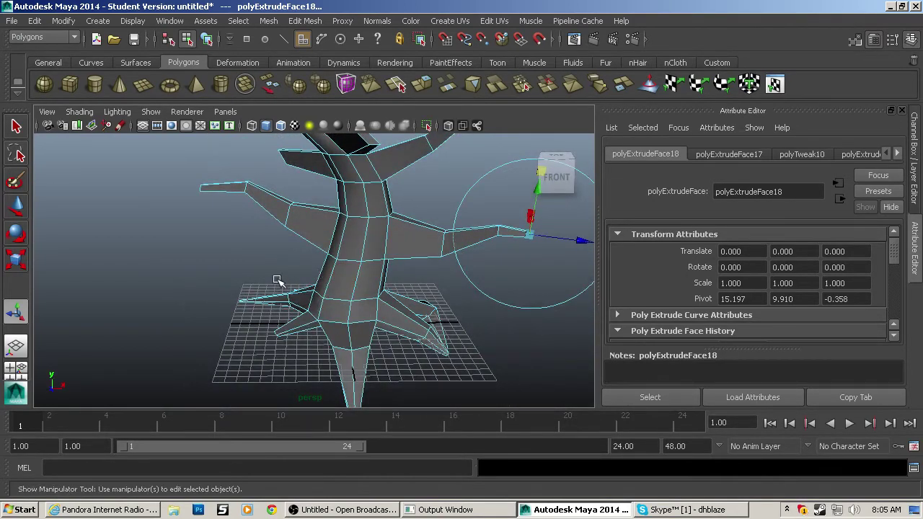
scroll(266, 281, "up", 2)
middle_click_drag(265, 281, 230, 346, "alt")
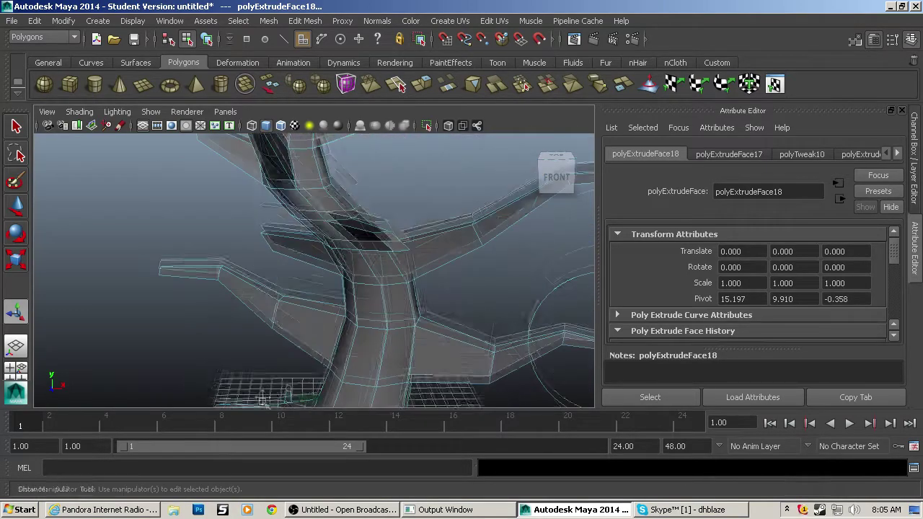
left_click_drag(216, 274, 241, 278, "alt")
left_click(329, 239)
key("g")
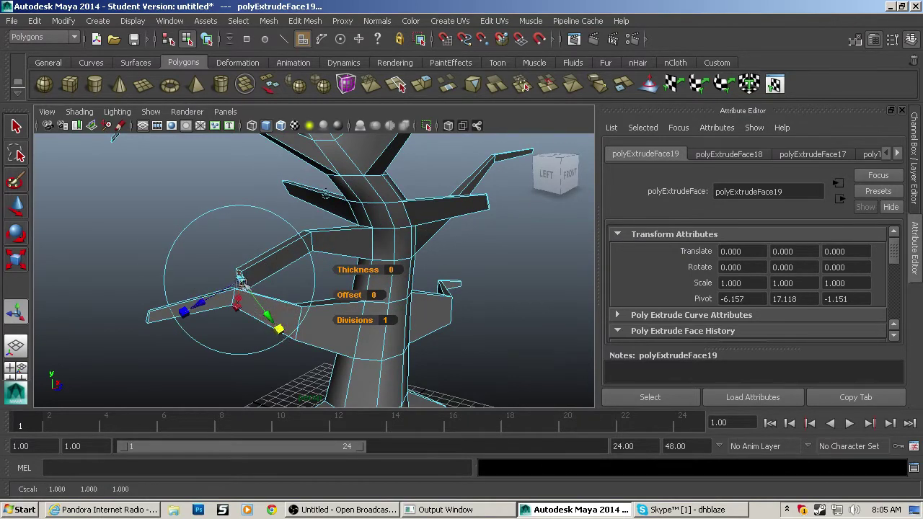
Extrude the end face of the front branch at the trunk's middle bend outward and shrink the new tip.
left_click_drag(241, 277, 317, 304, "alt")
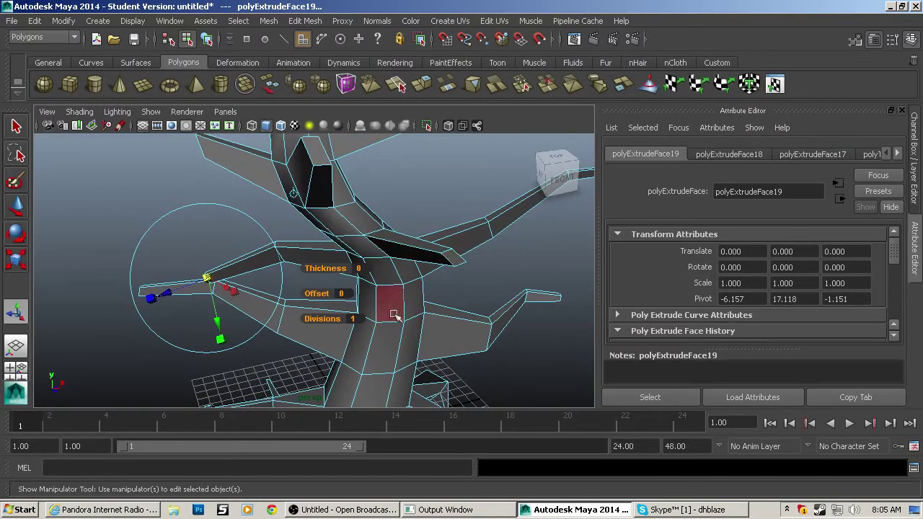
left_click(455, 260)
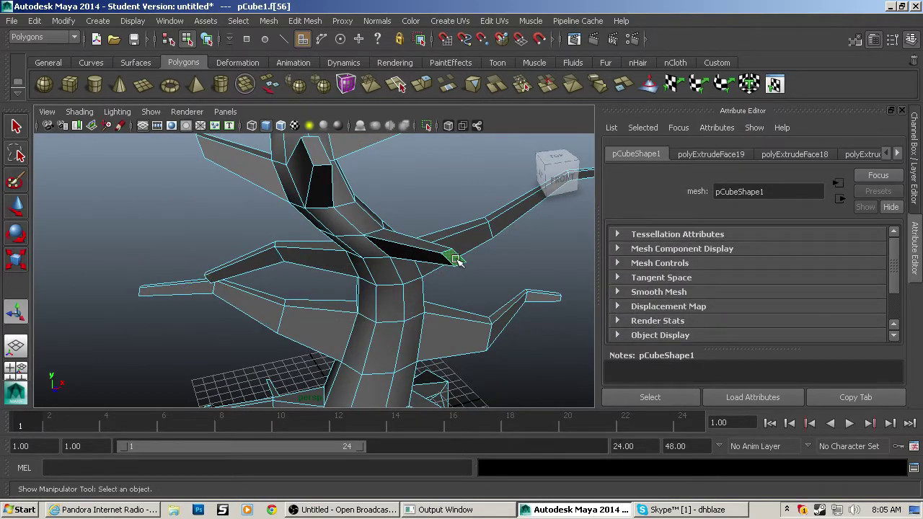
key("ctrl+e")
left_click_drag(489, 265, 596, 286)
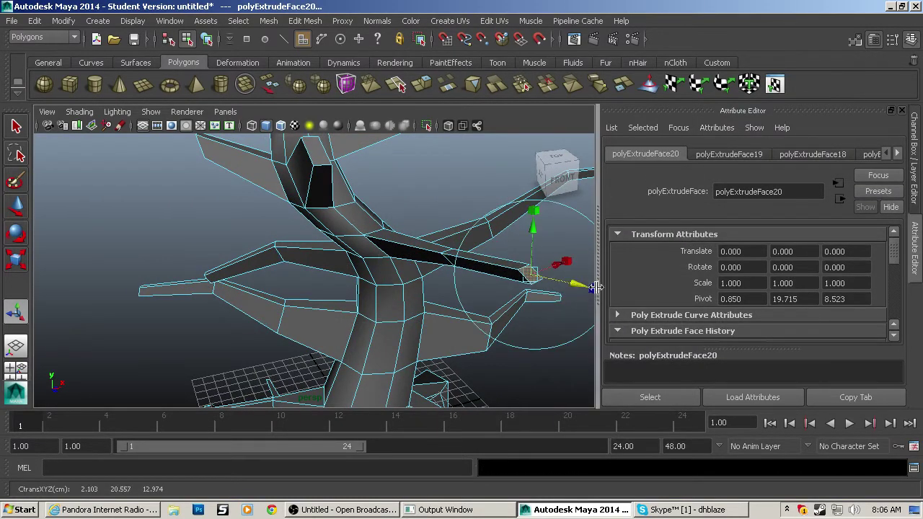
left_click(591, 289)
left_click_drag(531, 275, 479, 271)
Select the base section faces of the thick lower branch and scale them vertically to about 0.57.
left_click(295, 291)
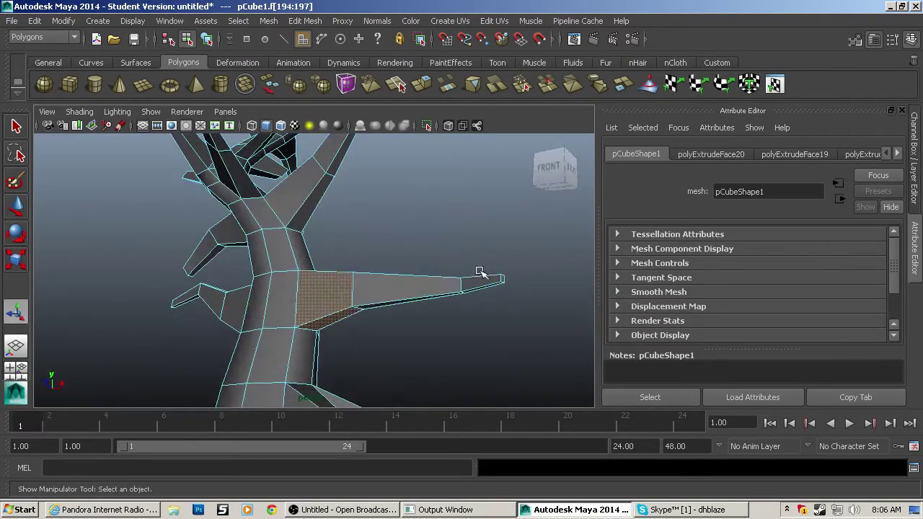
key("r")
left_click(330, 237)
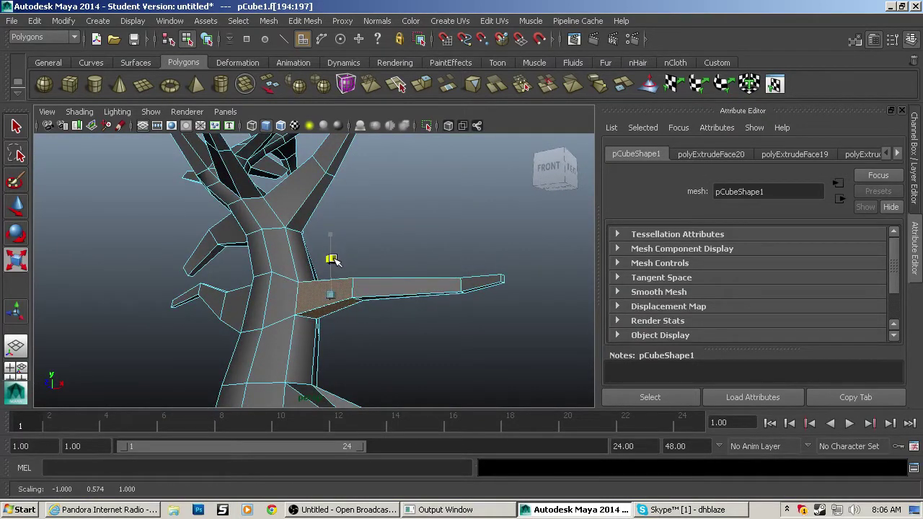
Select the base section faces of the lowest branch on the opposite side of the trunk and move them upward.
left_click_drag(335, 262, 335, 294, "alt")
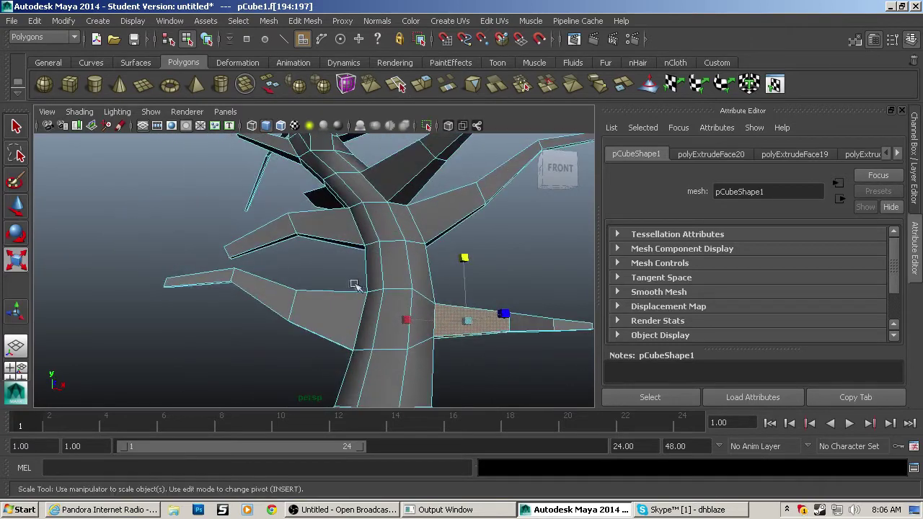
left_click(336, 295)
left_click_drag(317, 344, 389, 344, "alt")
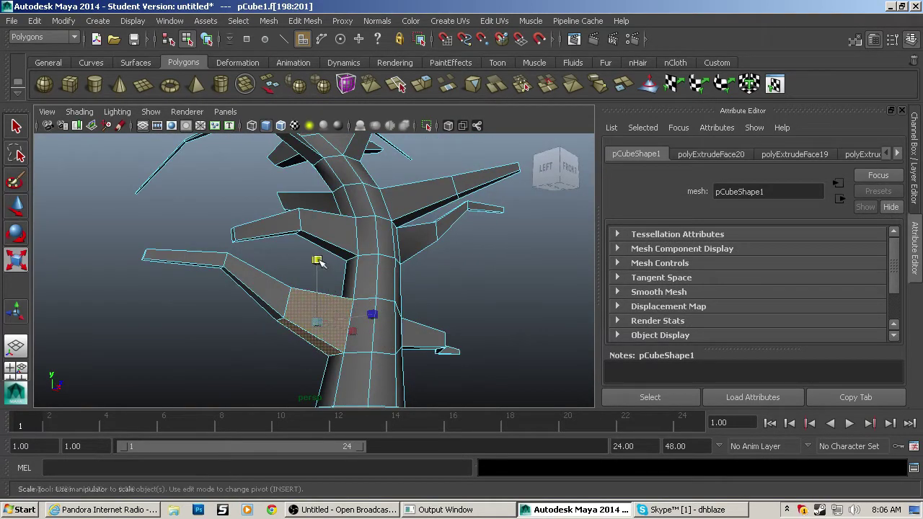
mouse_move(316, 260)
left_mouse_down()
mouse_move(317, 279)
mouse_move(317, 268)
left_mouse_up()
key("w")
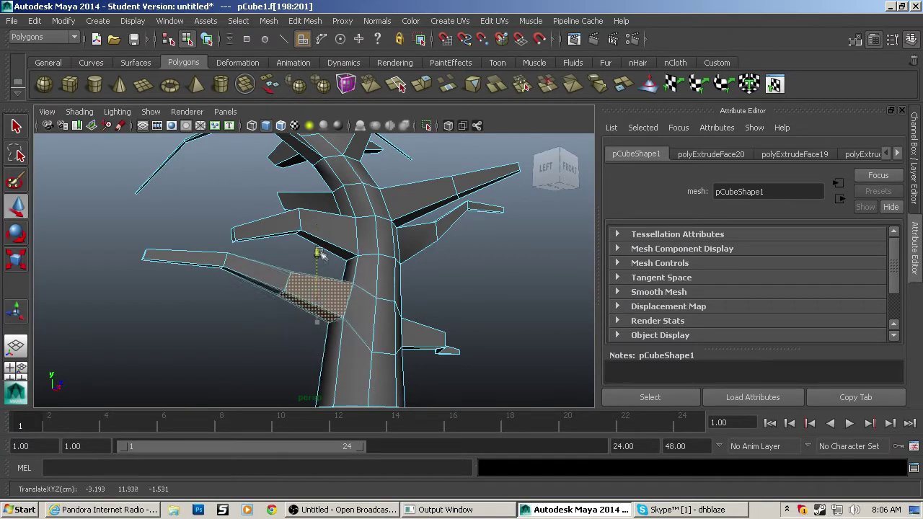
Select the side face of the branch base high on the trunk, raise it, and shift it inward.
left_click_drag(403, 287, 330, 300, "alt")
scroll(330, 300, "down", 3)
left_click_drag(462, 281, 375, 190, "alt")
left_click(382, 190)
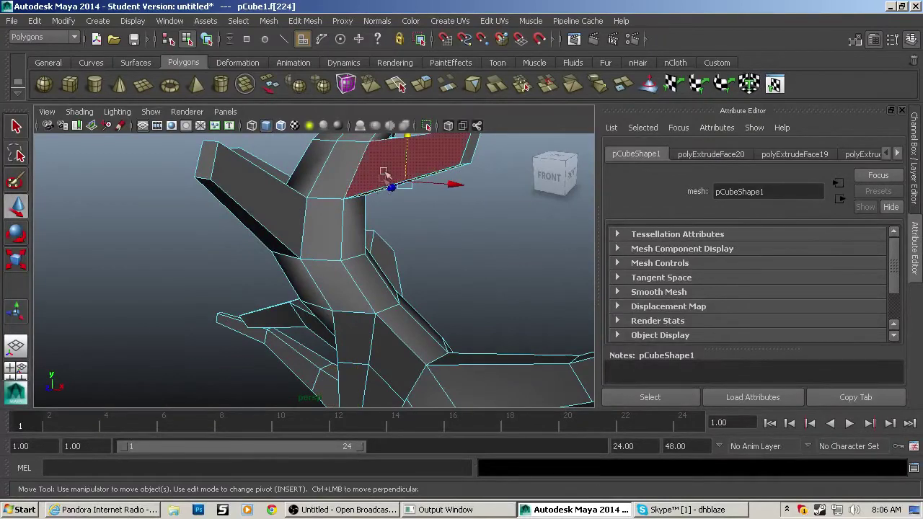
left_click_drag(411, 134, 414, 109)
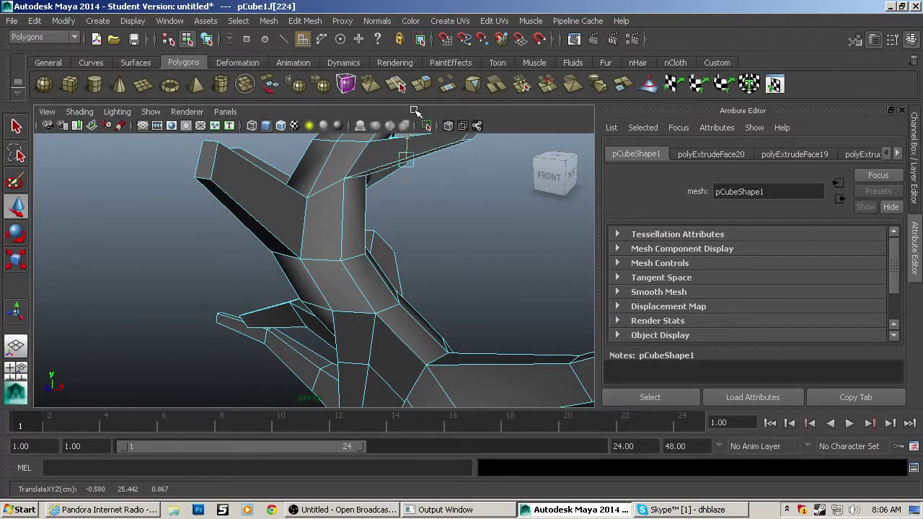
left_click_drag(456, 143, 346, 159, "alt")
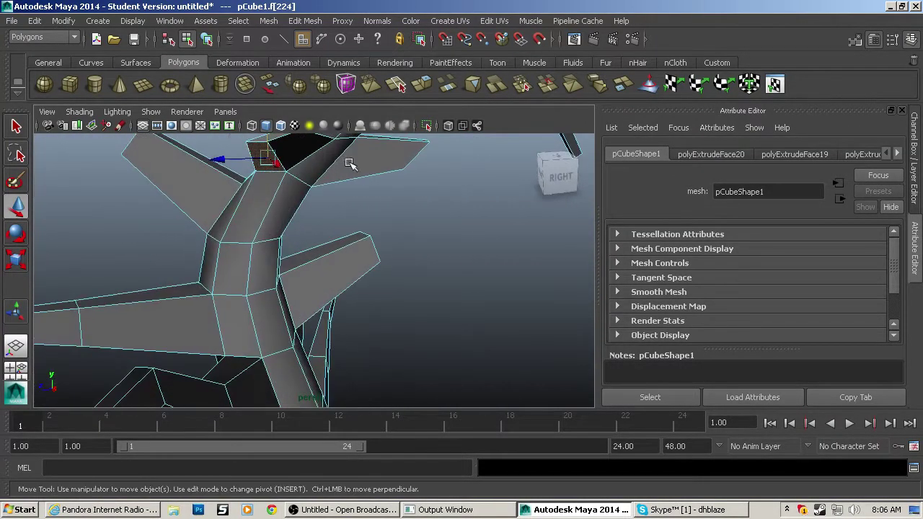
left_click_drag(215, 159, 245, 157)
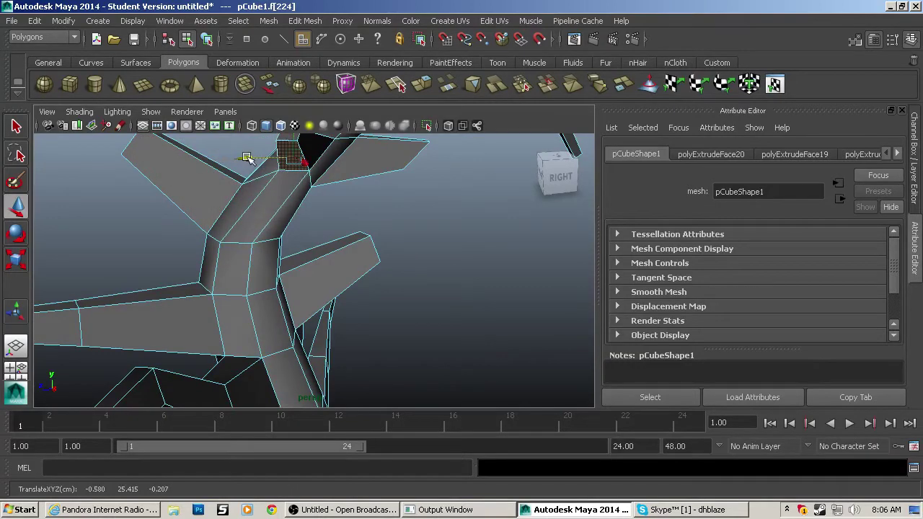
middle_click_drag(245, 156, 287, 281, "alt")
left_click_drag(287, 281, 433, 201, "alt")
left_click(386, 312)
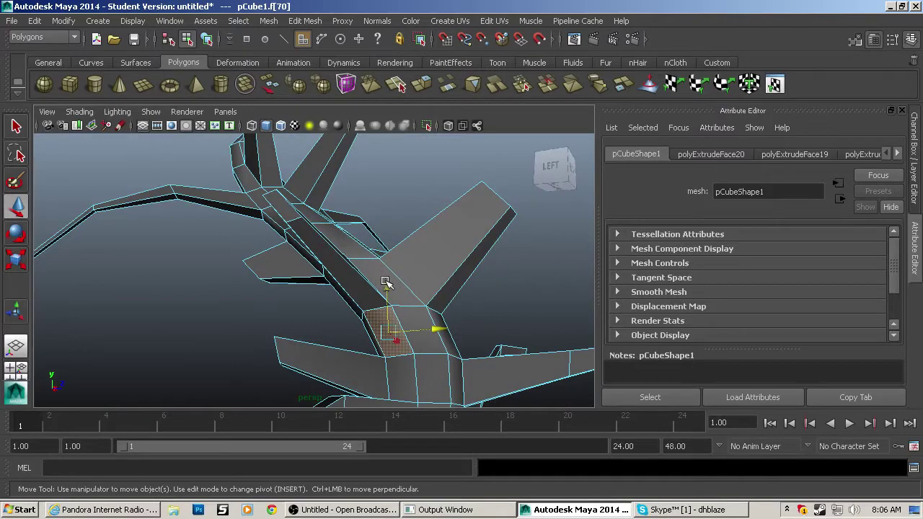
left_click_drag(386, 281, 380, 256)
key("ctrl+z")
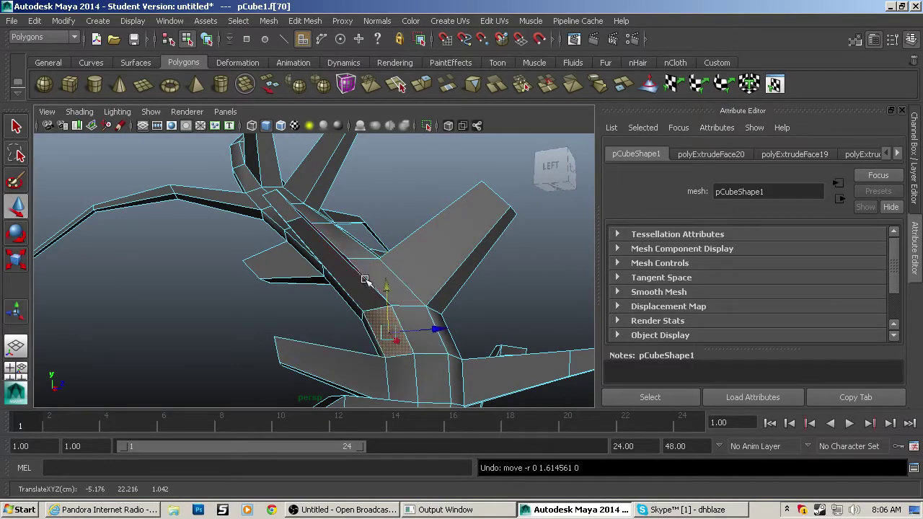
Reposition the end faces of the branches around the middle bend to redirect them outward from the trunk.
left_click(375, 279)
left_click_drag(344, 212, 440, 249)
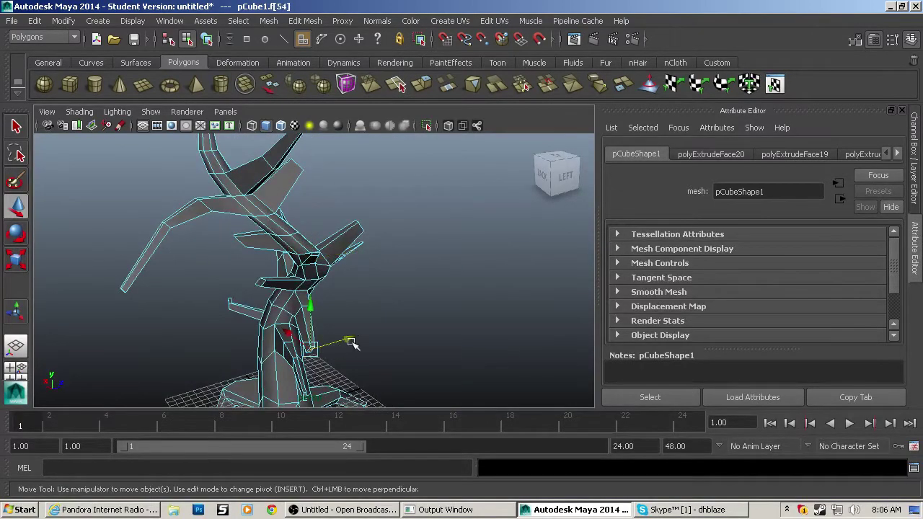
left_click_drag(351, 343, 418, 318)
left_click_drag(425, 316, 349, 334, "alt")
left_click_drag(420, 376, 396, 367)
left_click(383, 332)
Preview the whole tree in smoothed display and return to the unsmoothed mesh.
key("3")
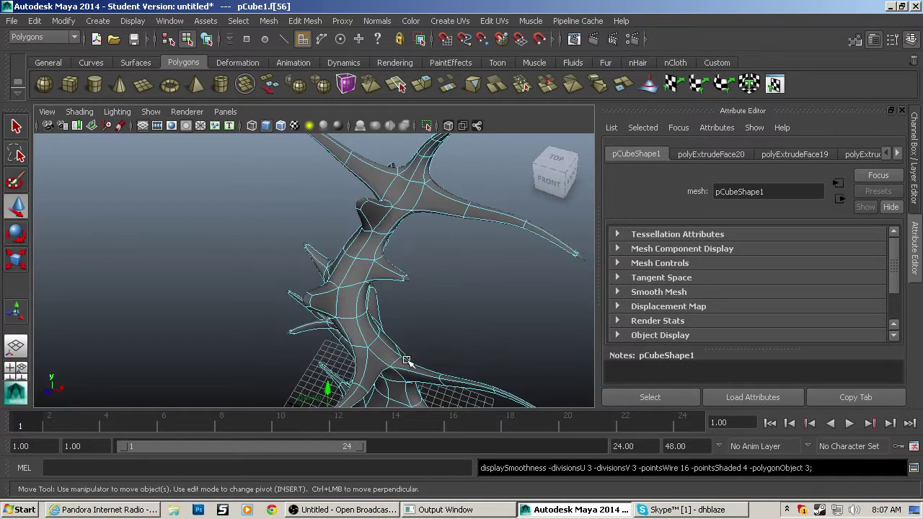
left_click_drag(460, 329, 480, 302, "alt")
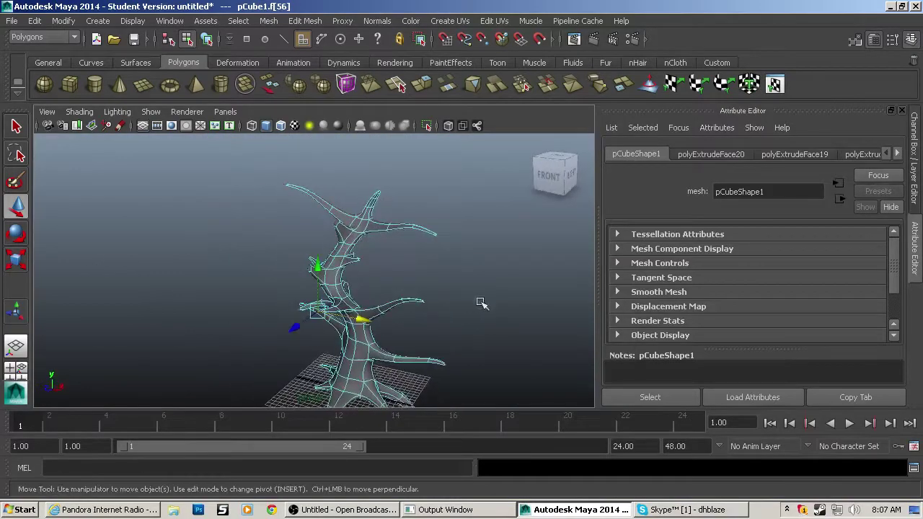
scroll(415, 299, "up", 5)
key("1")
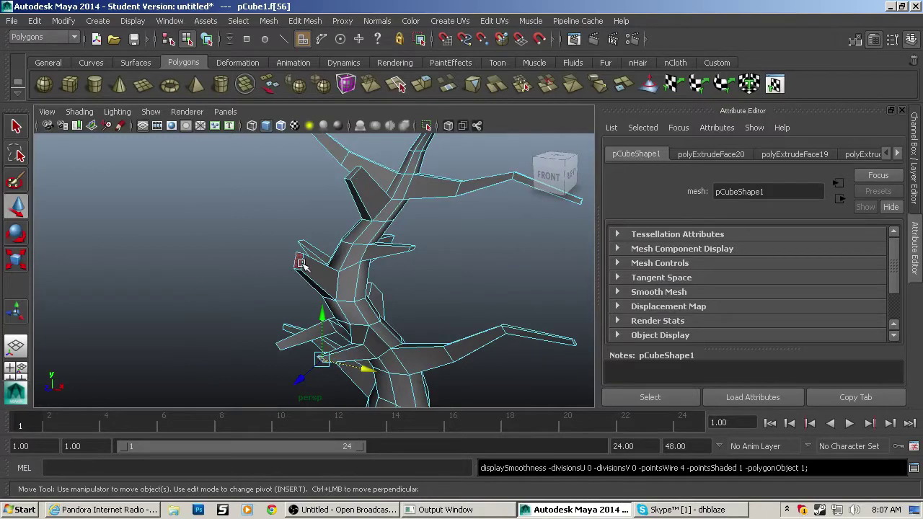
Extrude the end face of the short branch above the middle bend, scale it to about 0.63, and bend it upward.
left_click(289, 270)
key("ctrl+e")
left_click_drag(255, 302, 455, 307, "alt")
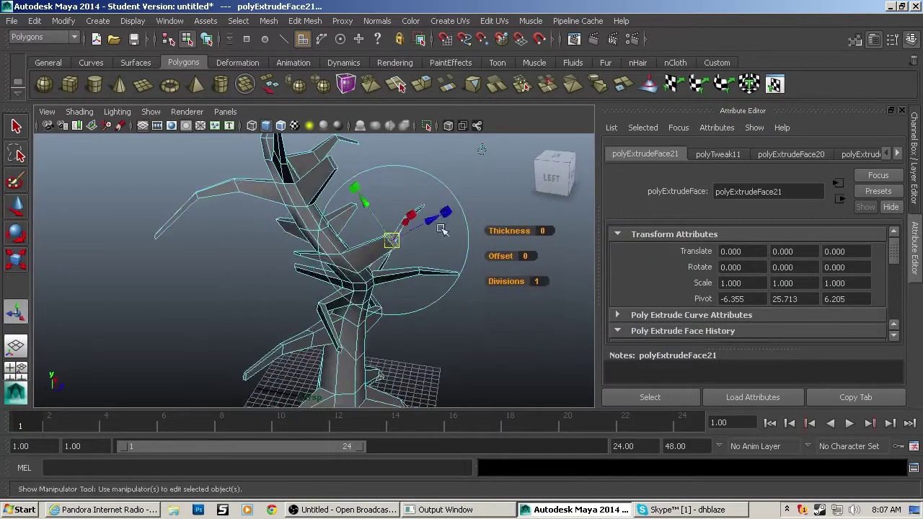
left_click_drag(430, 221, 398, 231)
left_click(469, 201)
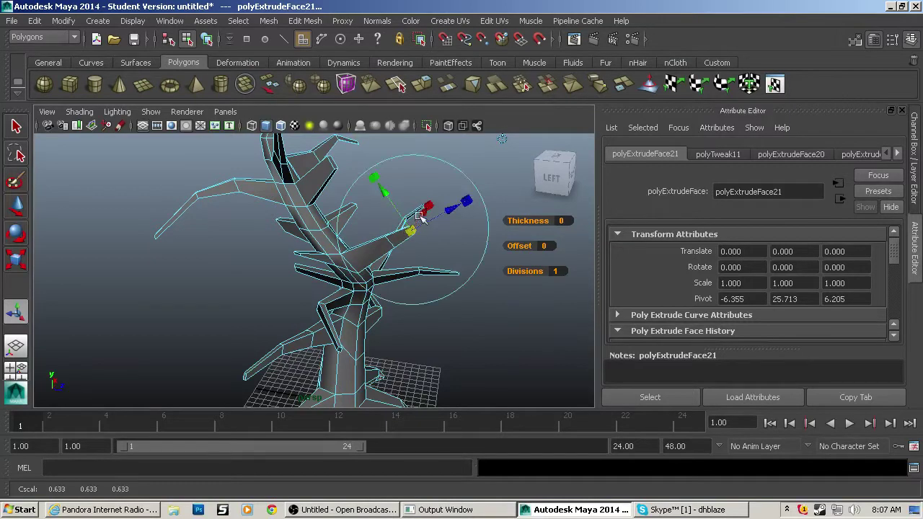
key("w")
left_click_drag(414, 191, 415, 167)
left_click_drag(460, 216, 445, 217)
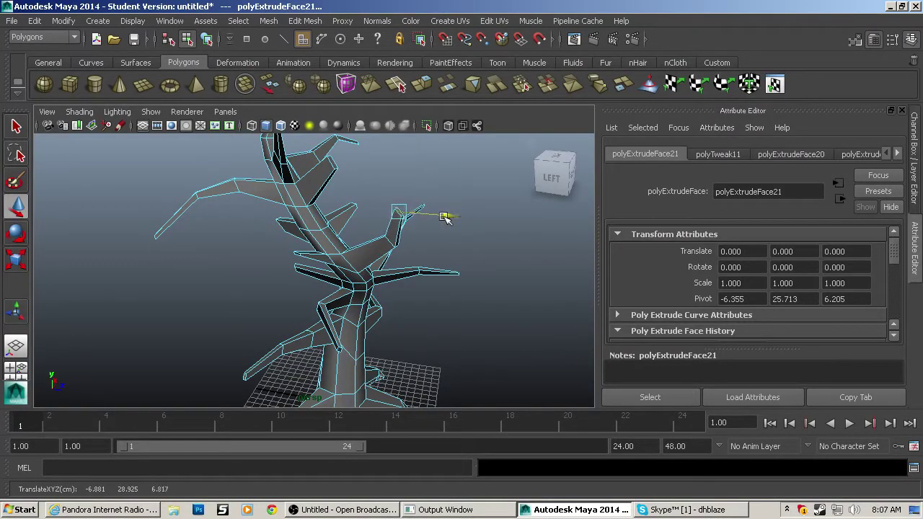
Extrude the tip of that upturned branch again and pull the new section horizontally away from the trunk.
key("ctrl+e")
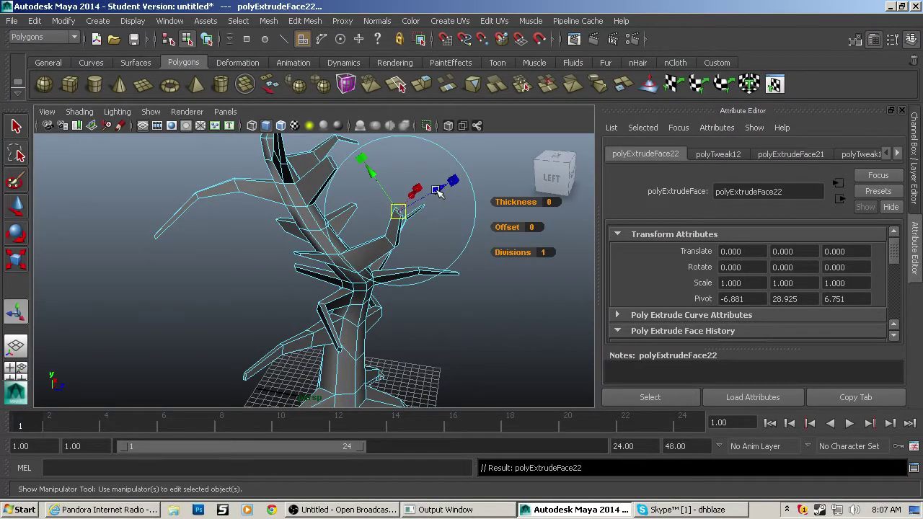
key("w")
left_click_drag(443, 214, 531, 229)
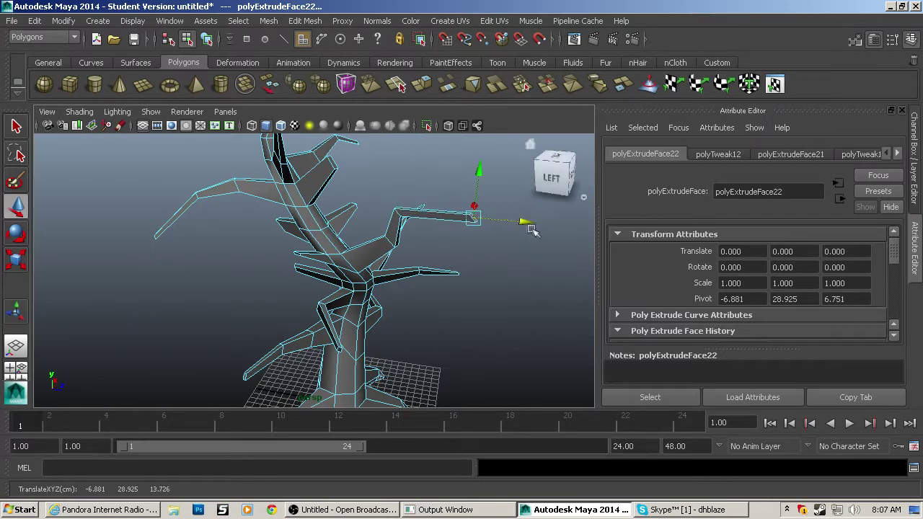
Scale down the end face of the horizontal branch section and preview the tree in smoothed display.
key("r")
left_click_drag(474, 218, 286, 311)
key("3")
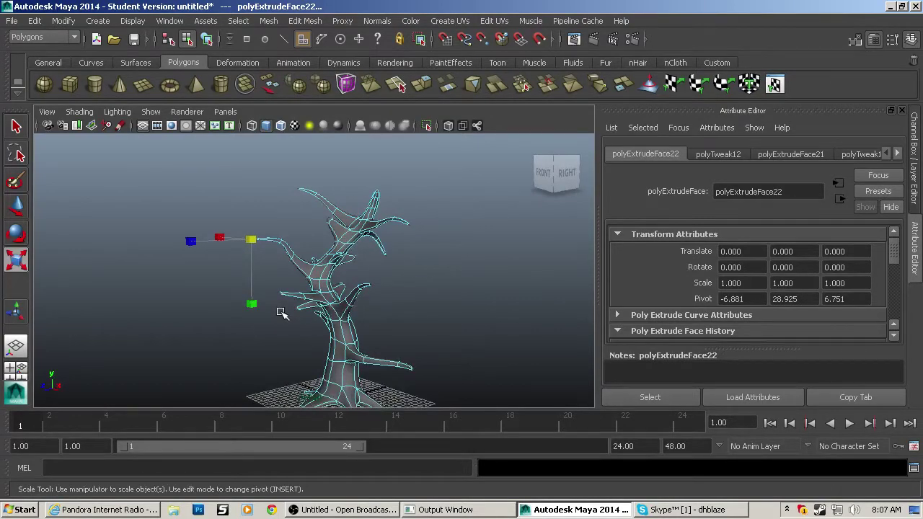
Return to object selection and apply Smooth to the whole tree mesh.
key("q")
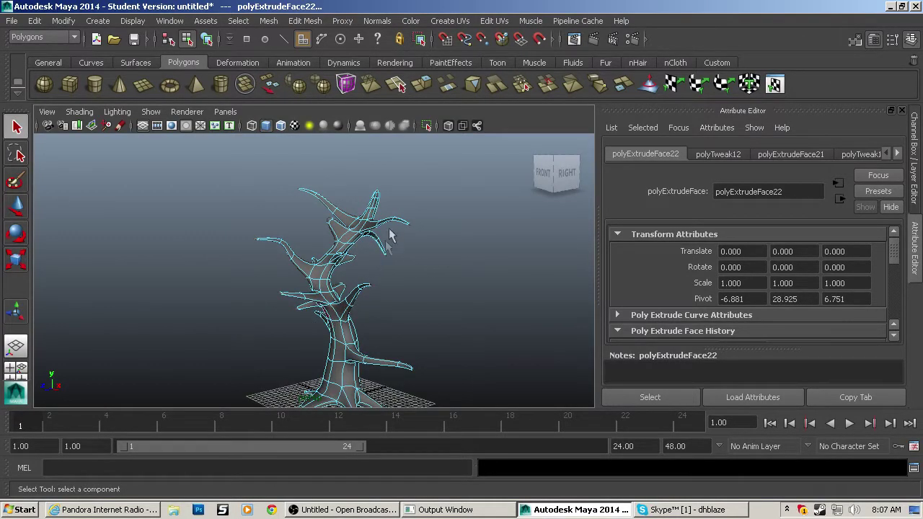
key("F8")
left_click(320, 268)
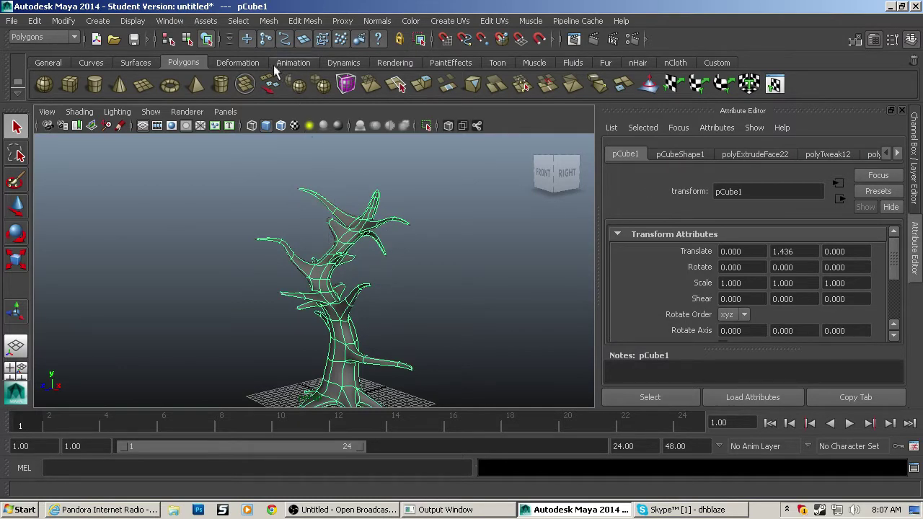
left_click(323, 86)
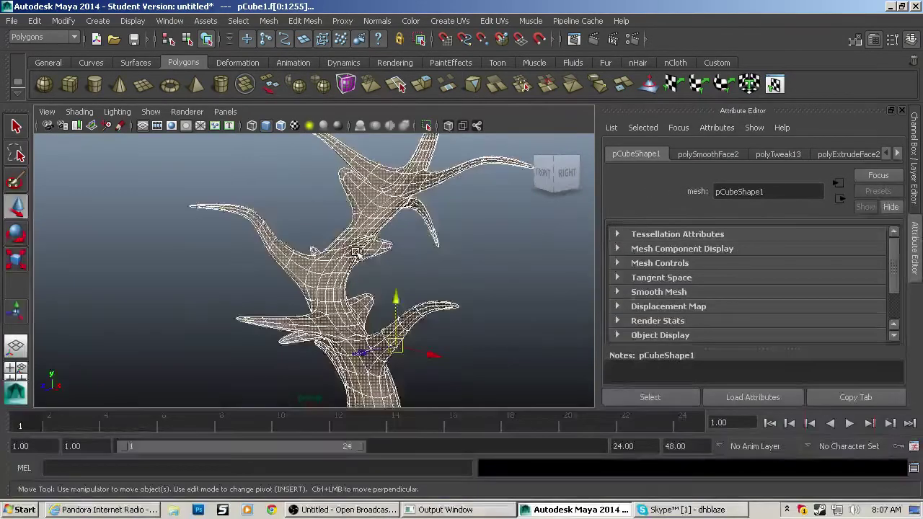
Select single faces on several branches, extrude them outward as offshoots, and scale their ends to about 0.55.
scroll(358, 256, "up", 4)
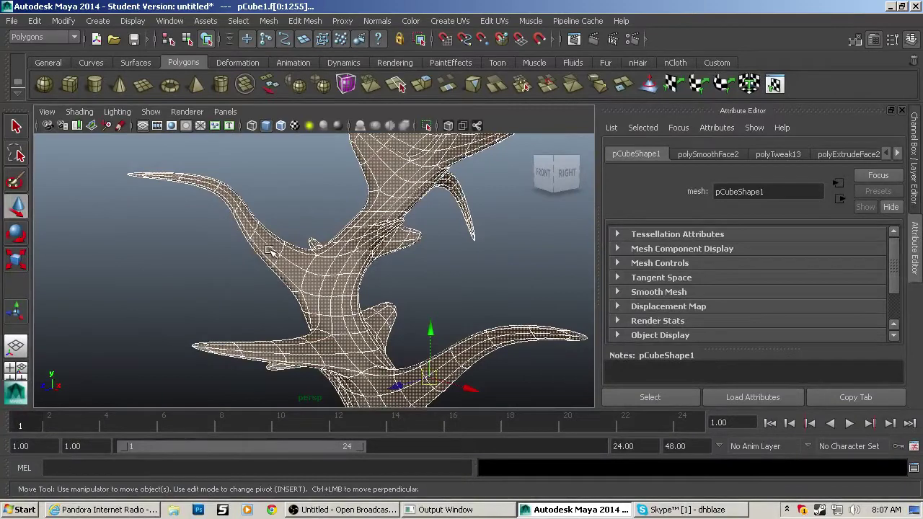
key("q")
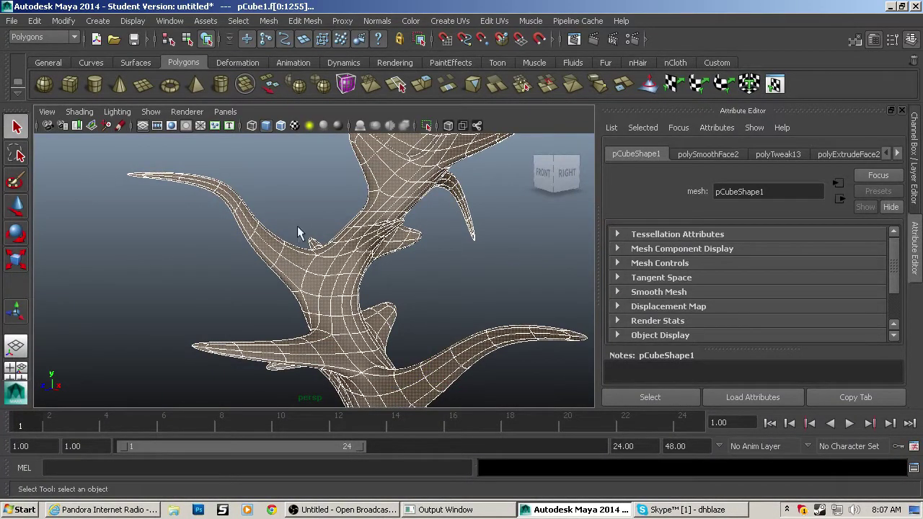
left_click(297, 223)
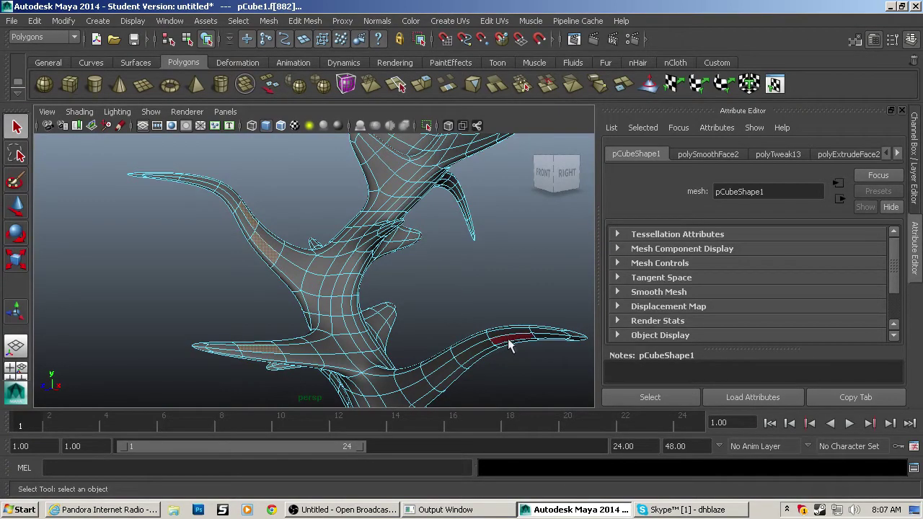
left_click_drag(511, 338, 367, 301, "alt")
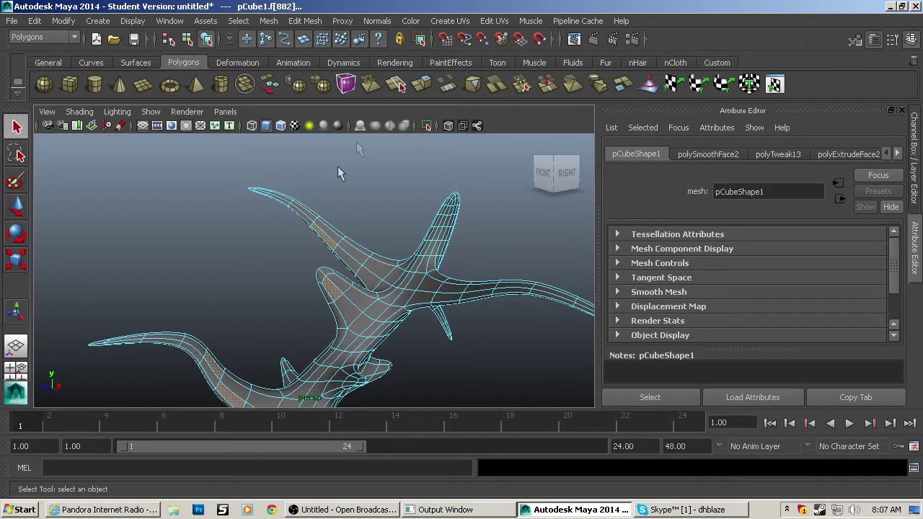
left_click(423, 86)
left_click_drag(351, 226, 442, 318, "alt")
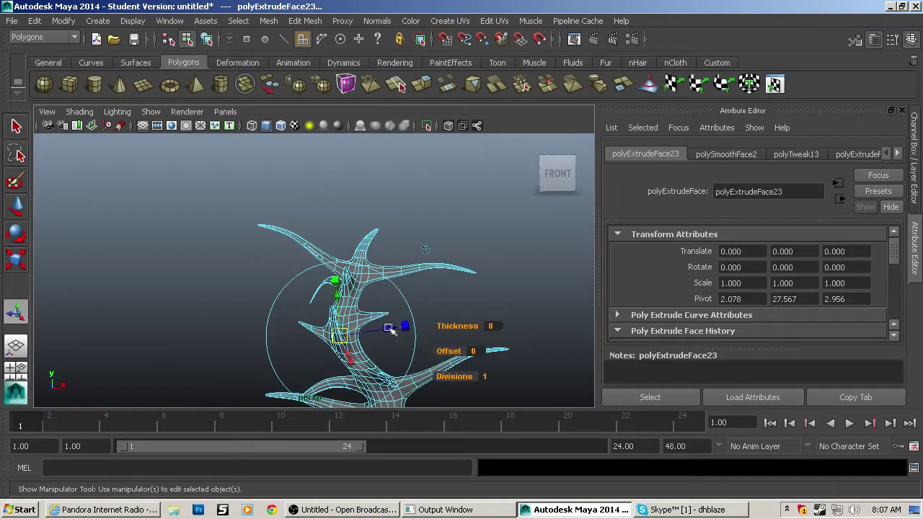
left_click_drag(390, 330, 416, 332)
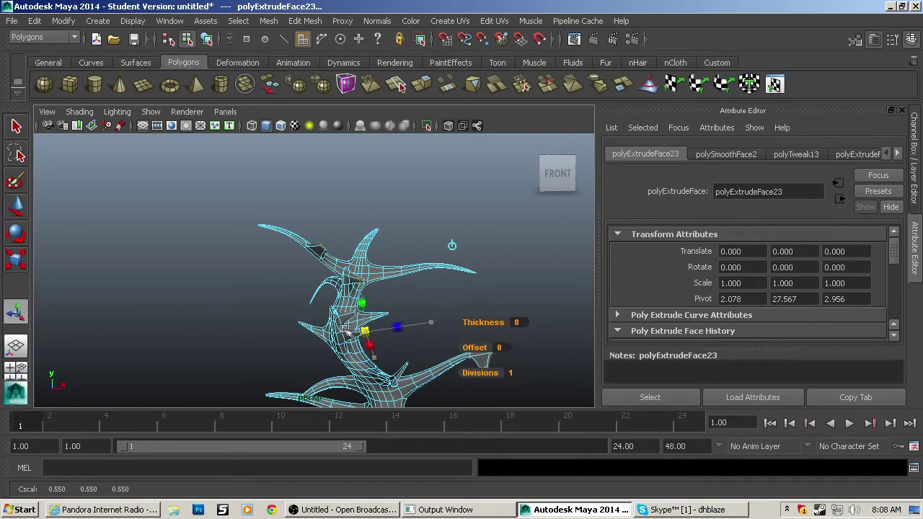
left_click_drag(371, 330, 375, 327, "alt")
Reposition the end face of the new offshoot beneath the outer bend of the lower upturned branch.
left_click_drag(438, 247, 409, 215, "alt")
scroll(409, 215, "up", 10)
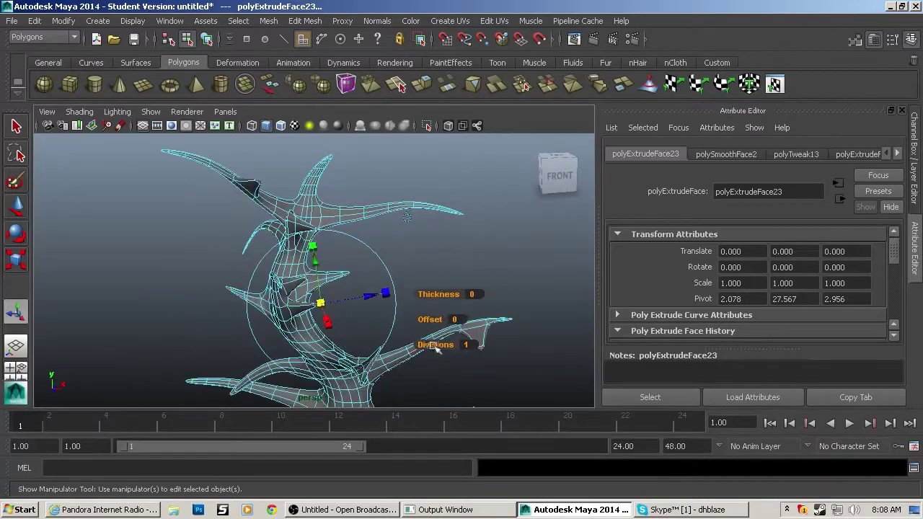
left_click(483, 274)
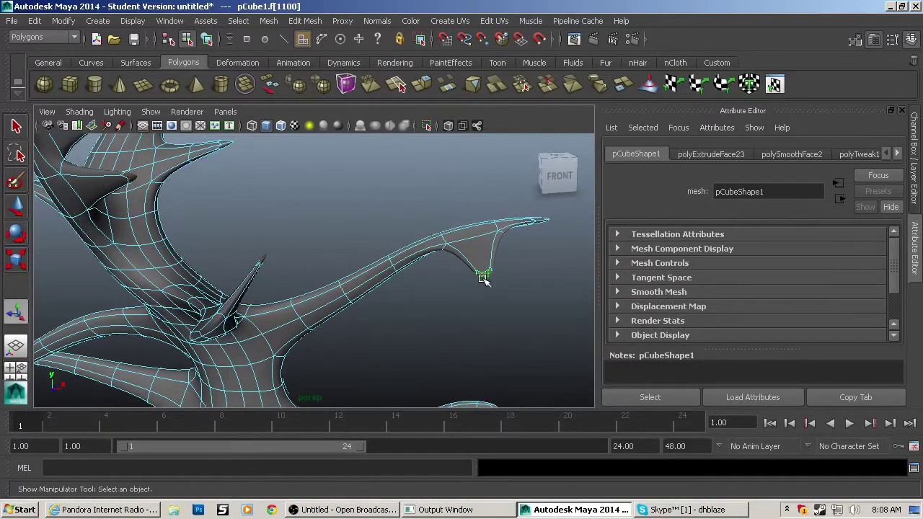
key("q")
key("w")
left_click_drag(516, 298, 444, 256)
key("ctrl+z")
left_click_drag(318, 282, 318, 237)
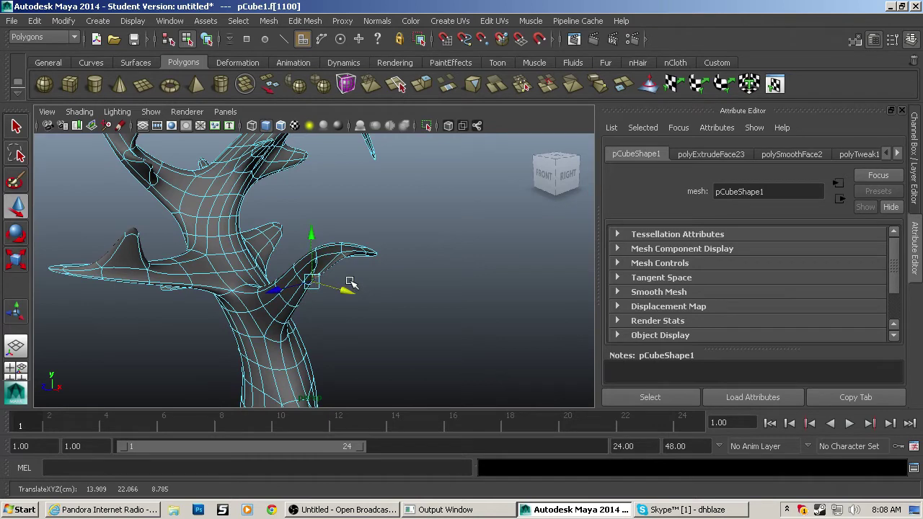
key("1")
scroll(343, 312, "up", 3)
left_click_drag(317, 312, 383, 258)
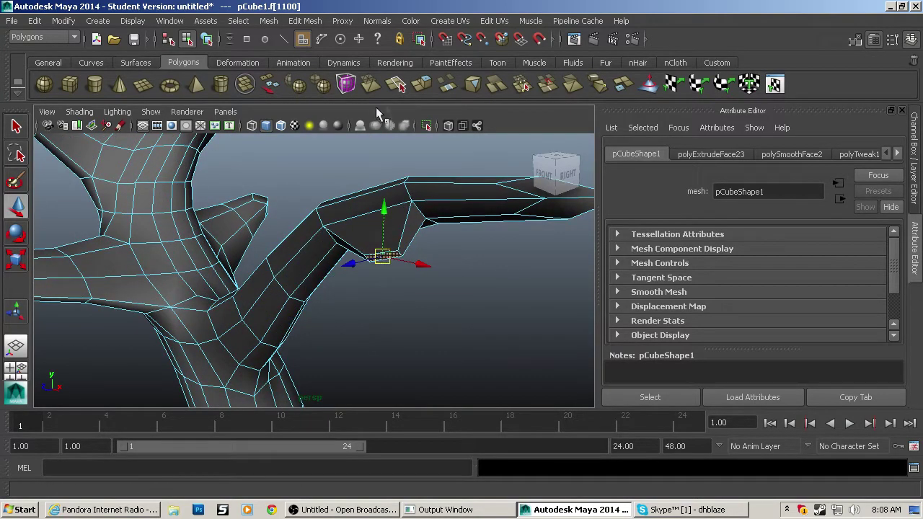
Extrude that offshoot's end face, pull it outward and downward, and scale its tip to a point.
left_click(421, 85)
key("w")
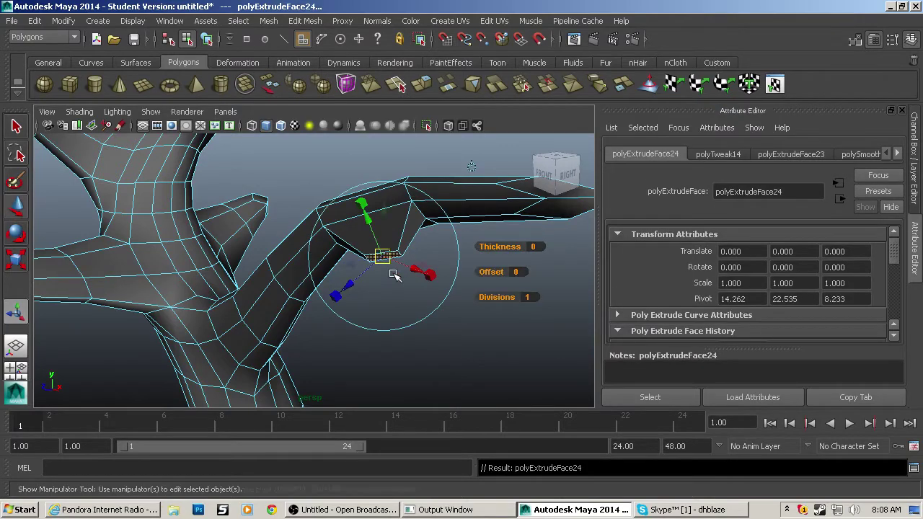
left_click_drag(408, 263, 510, 272)
left_click_drag(478, 229, 437, 335)
key("r")
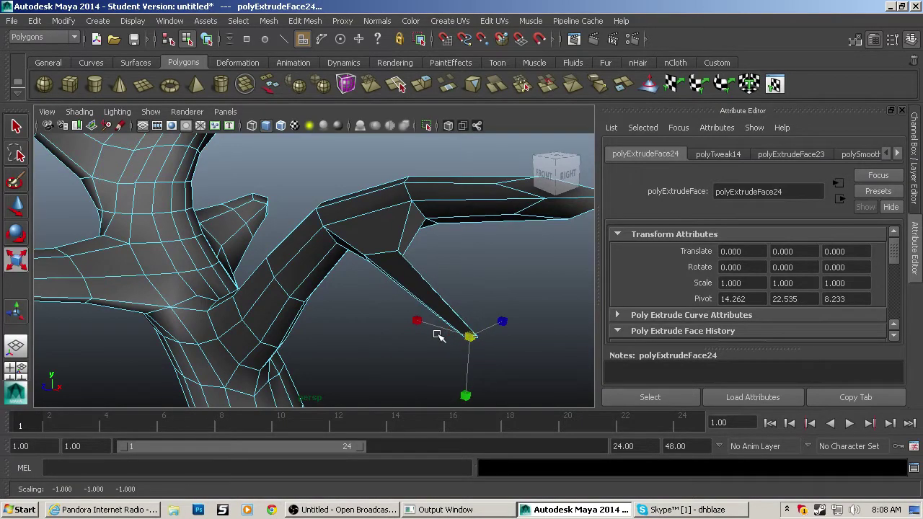
key("3")
left_click_drag(438, 335, 397, 299, "alt")
key("1")
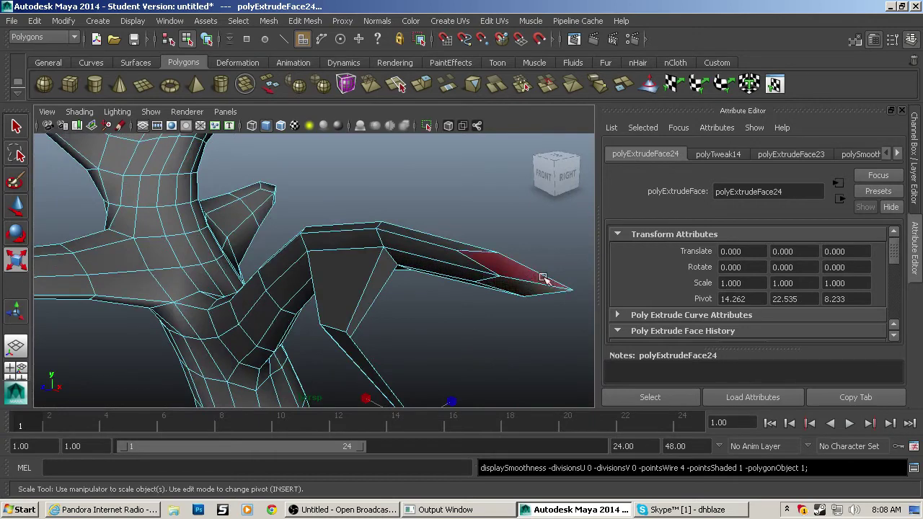
Move the tip vertex of the parent branch along its length to reshape the branch's point.
key("F9")
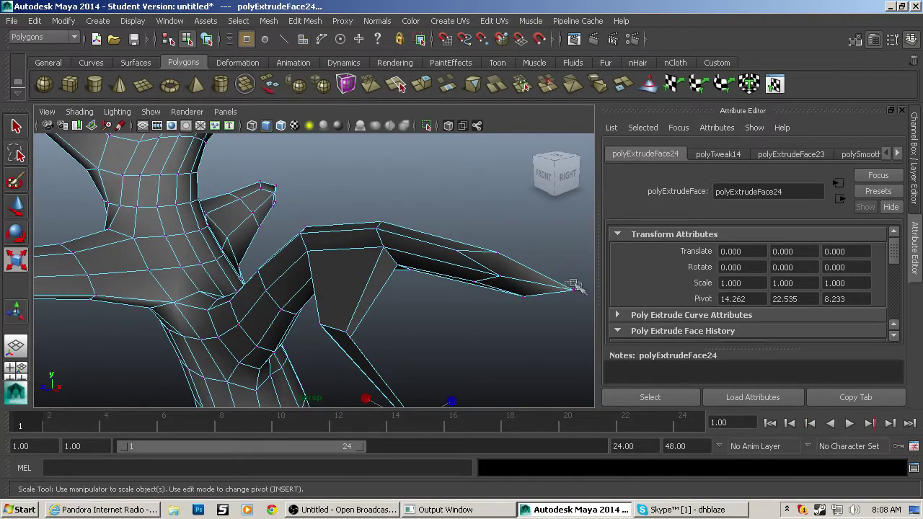
left_click(574, 285)
left_click_drag(574, 285, 569, 317, "alt")
key("w")
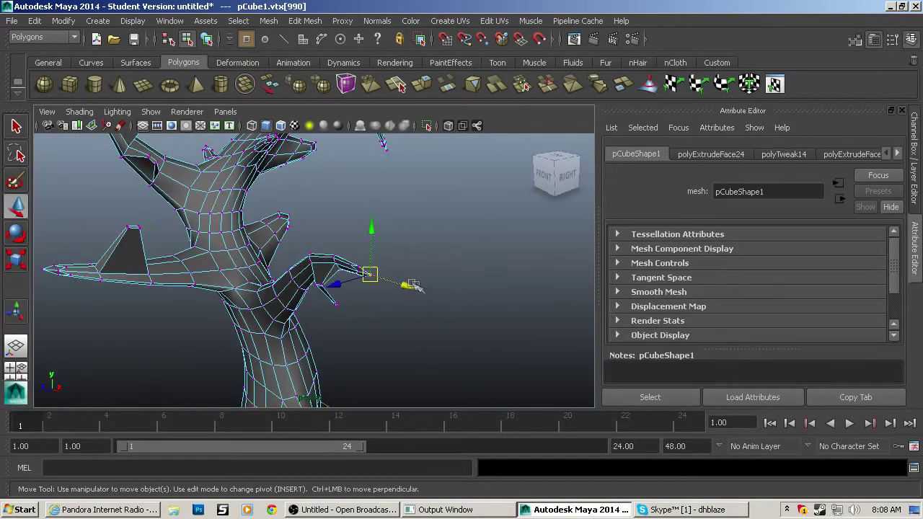
left_click_drag(408, 284, 283, 290)
scroll(272, 285, "down", 5)
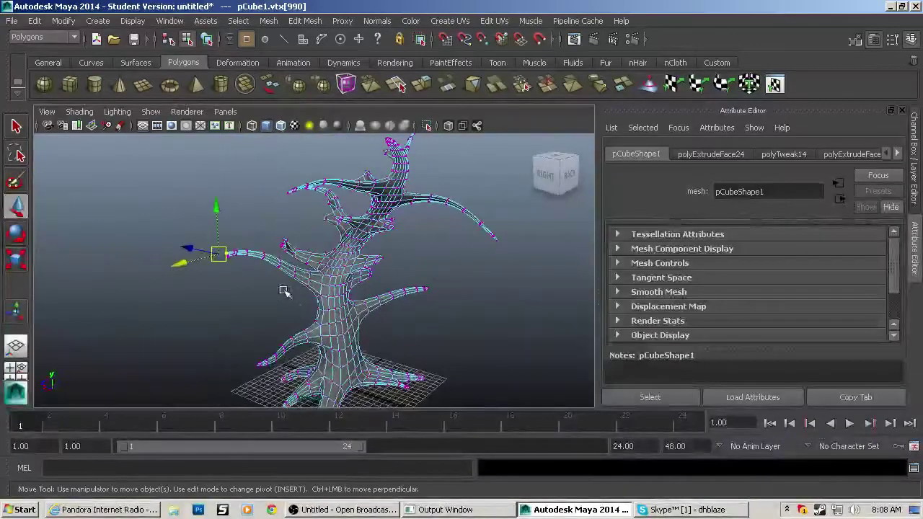
Reposition a single vertex near the end of the upper branch to adjust its shape.
left_click_drag(346, 249, 347, 226, "alt")
scroll(389, 216, "up", 6)
middle_click_drag(389, 216, 359, 388, "alt")
key("1")
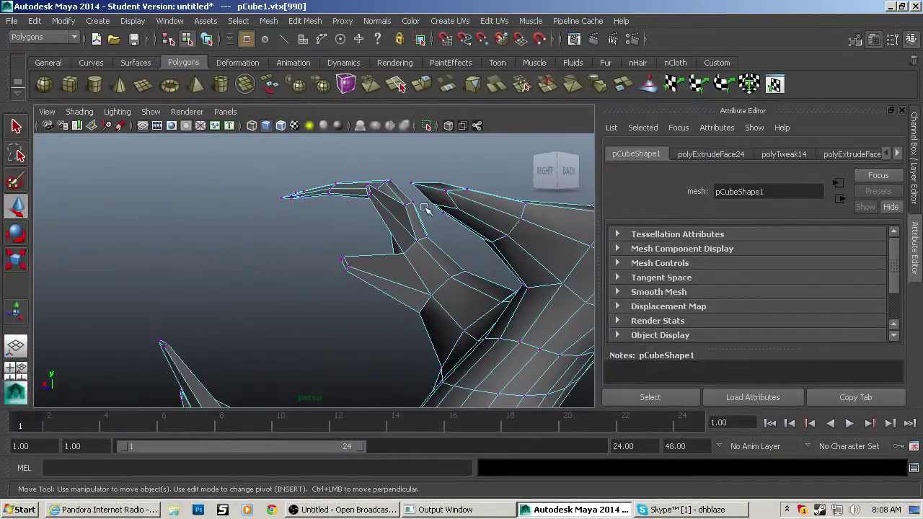
left_click_drag(383, 198, 315, 194, "alt")
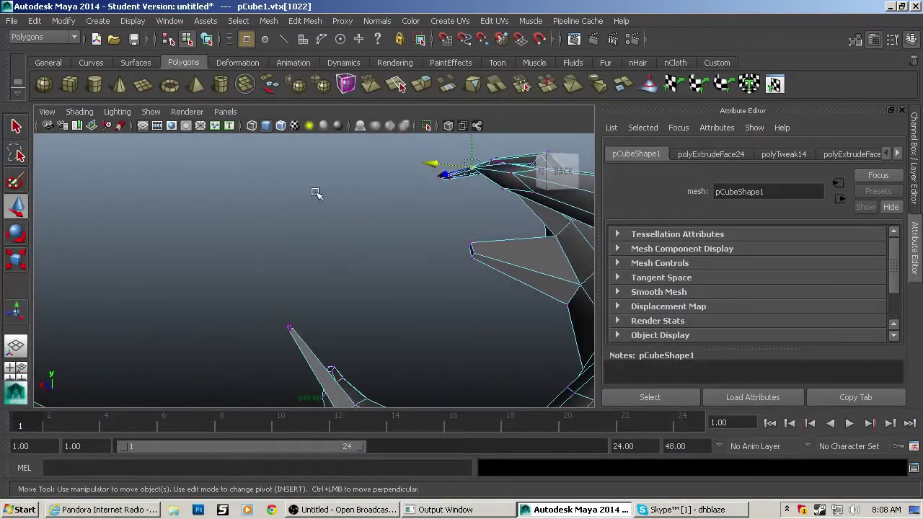
left_click_drag(443, 160, 453, 172)
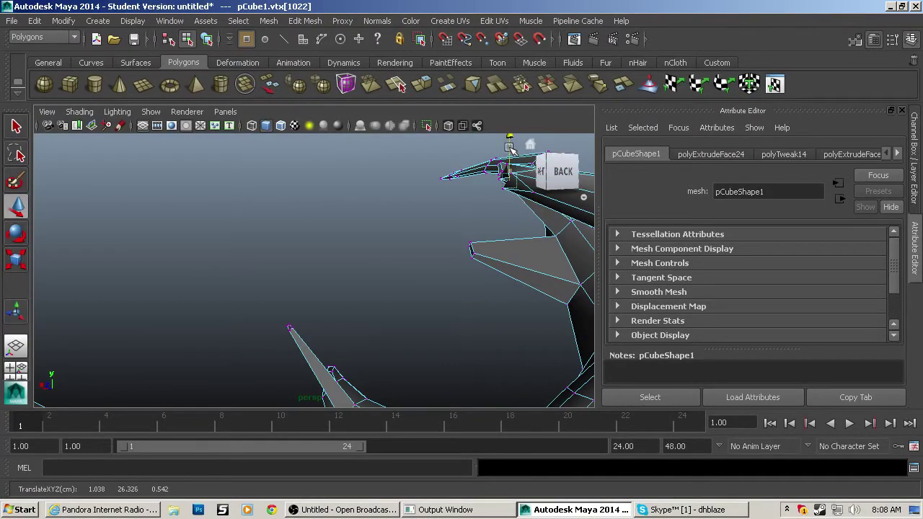
left_click(509, 147)
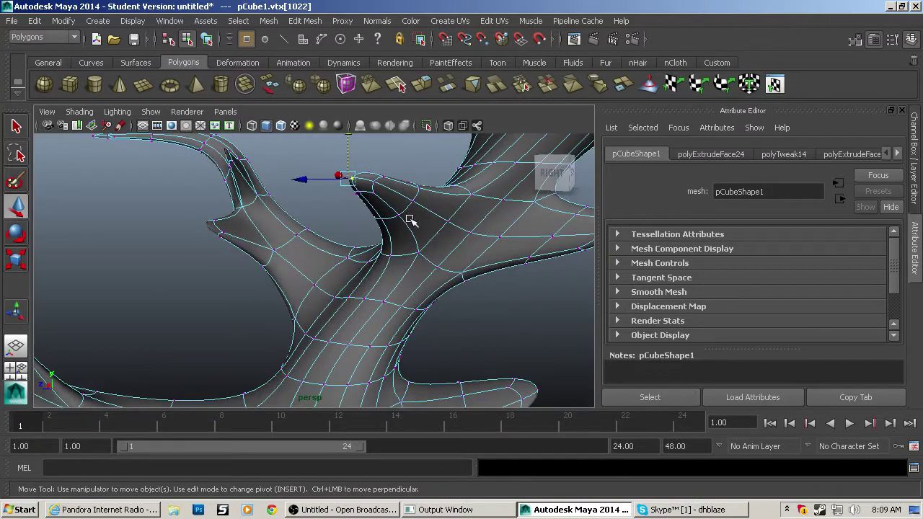
Examine the edited branch end up close in both smoothed and unsmoothed display.
key("f")
left_click_drag(362, 230, 346, 262, "alt")
key("1")
scroll(444, 244, "down", 3)
key("3")
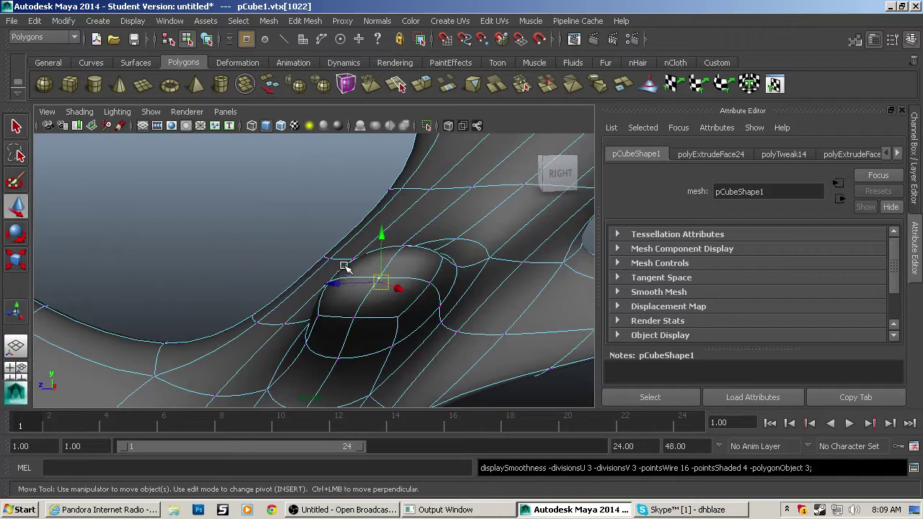
left_click_drag(345, 266, 184, 225, "alt")
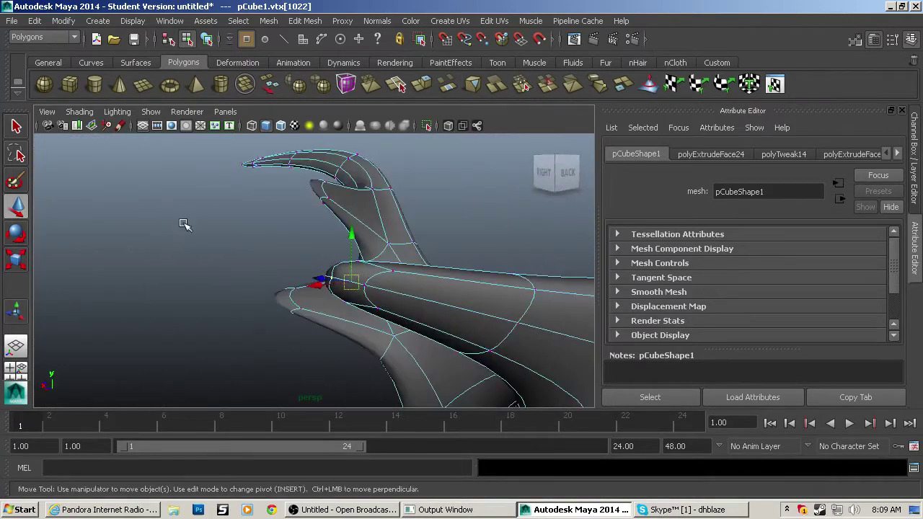
key("1")
Select vertices on the upper and lower sides of the blunt branch end and reposition them together.
left_click_drag(295, 255, 314, 250, "alt")
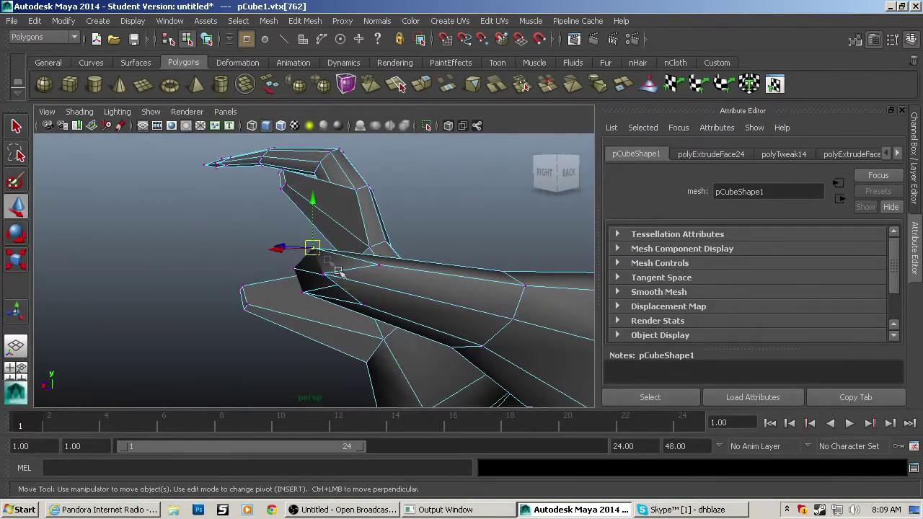
key("ctrl+z")
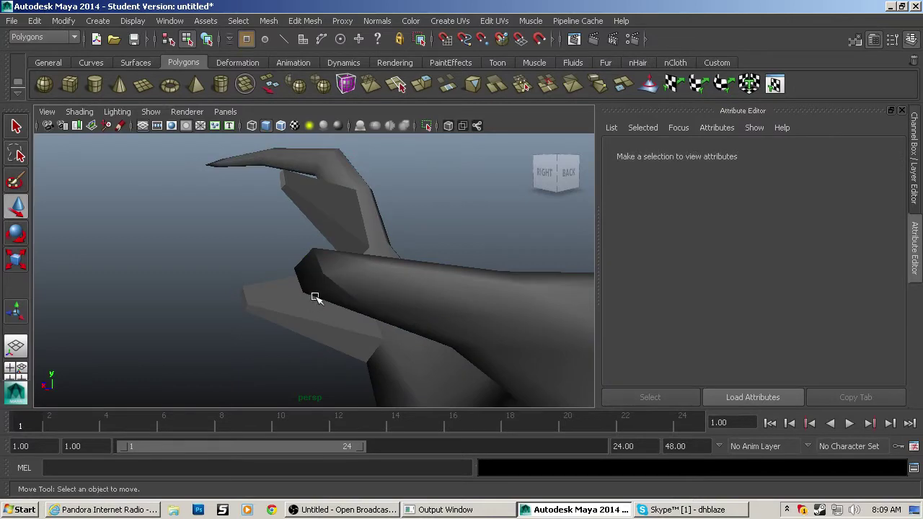
key("ctrl+z")
left_click(374, 265)
key("ctrl+z")
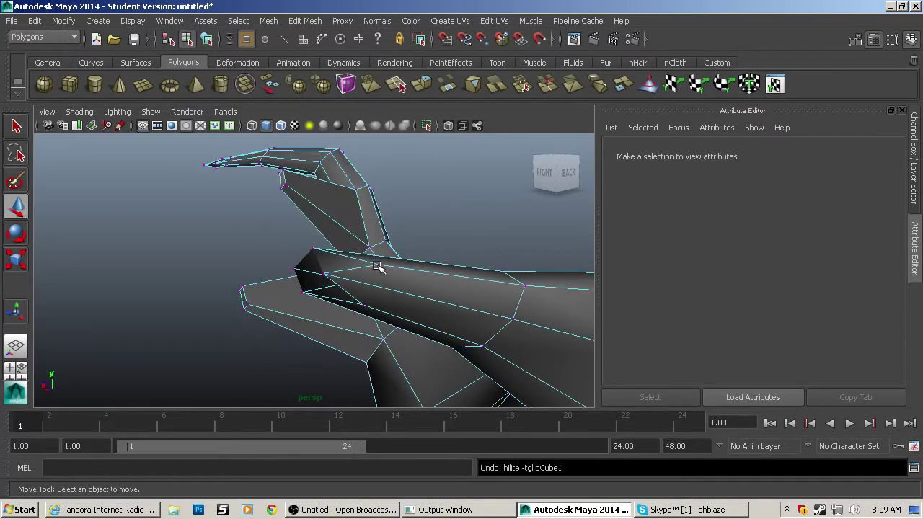
left_click(360, 309)
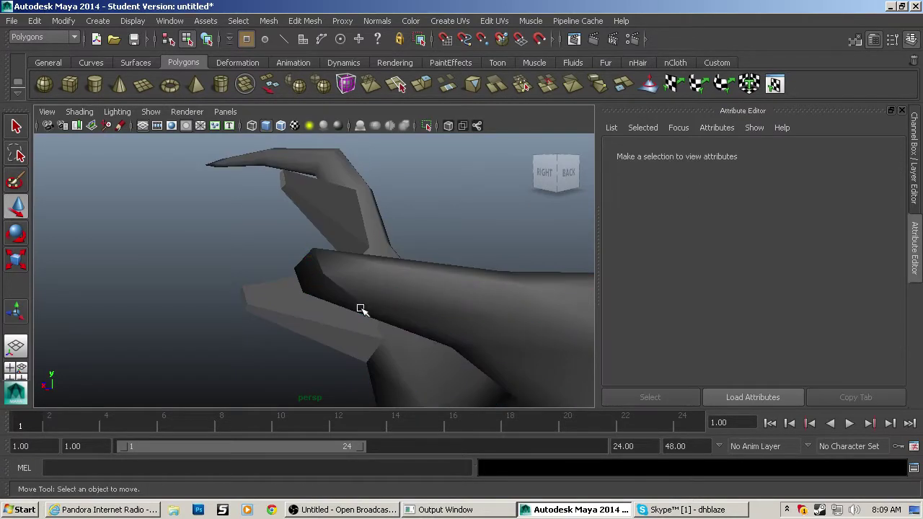
key("ctrl+z")
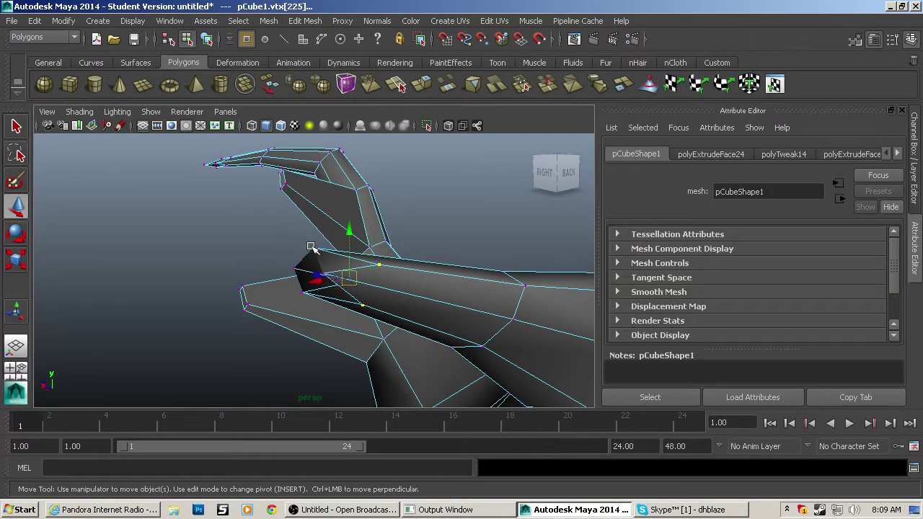
left_click_drag(318, 287, 523, 266)
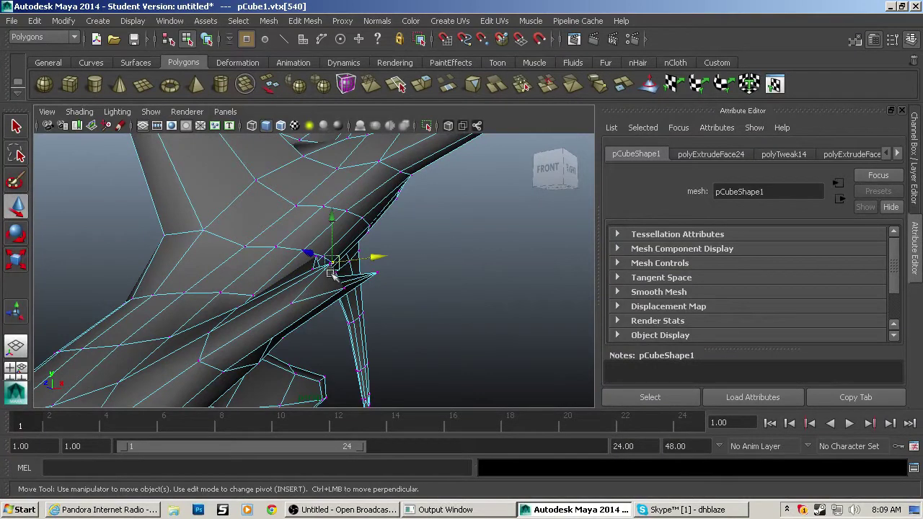
Move two more vertices on the rim of the blunt branch end together and check the shape in smoothed display.
left_click(330, 262)
key("q")
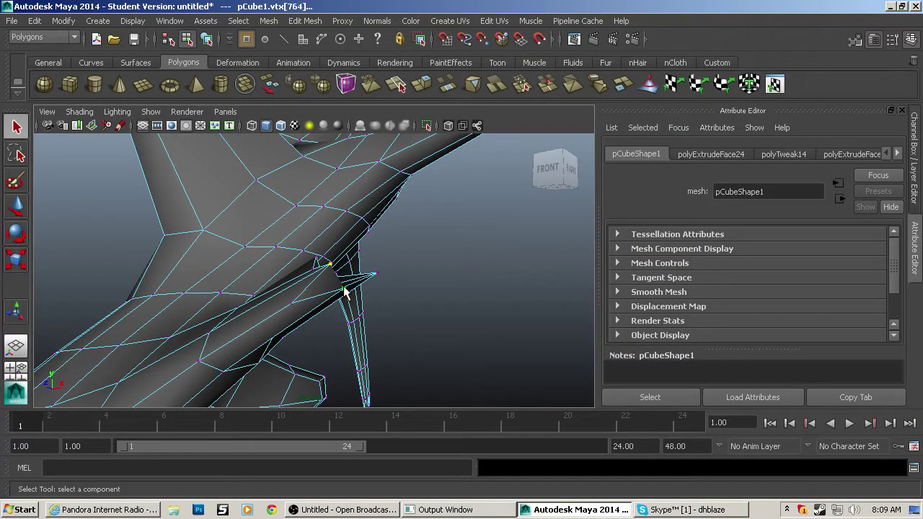
key("w")
left_click(343, 289, "shift")
left_click_drag(383, 276, 206, 278)
key("3")
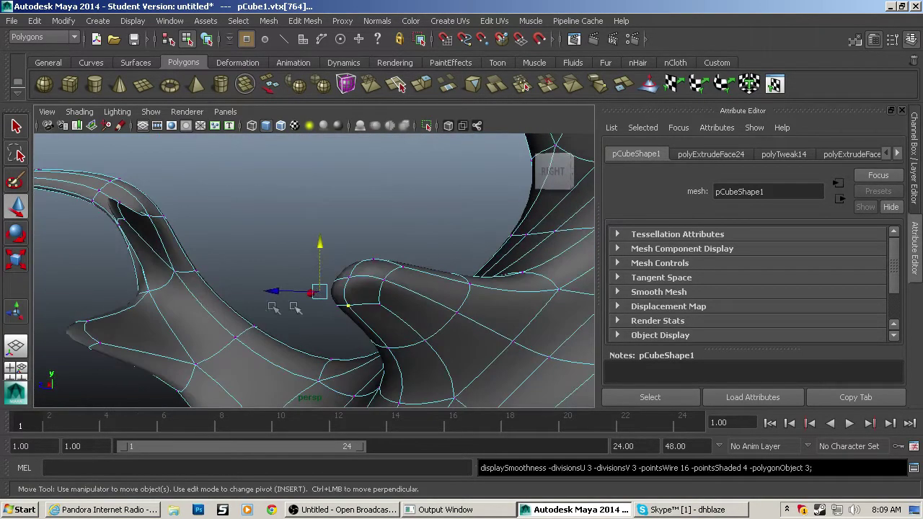
key("1")
left_click_drag(352, 277, 399, 291, "alt")
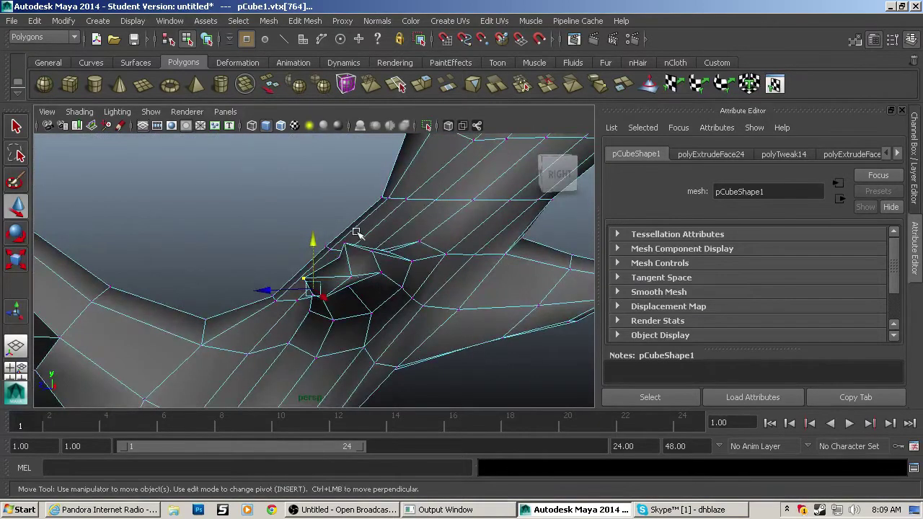
Insert an edge loop close to the blunt branch end and check the shape in smoothed display.
key("F11")
left_click_drag(336, 262, 464, 282, "alt")
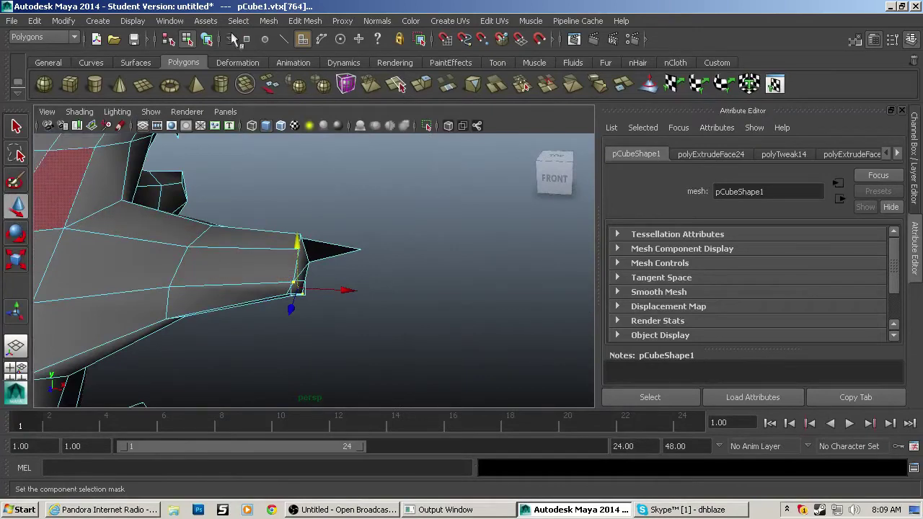
left_click(305, 21)
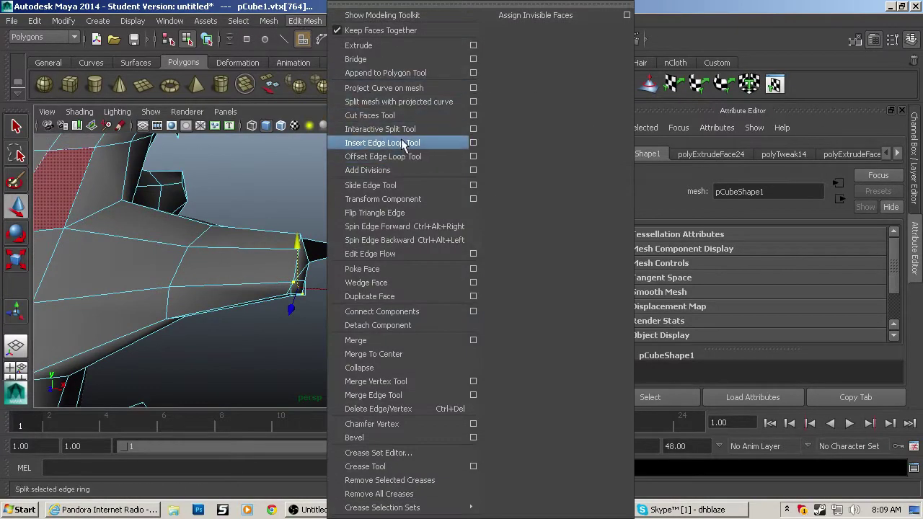
left_click(378, 139)
left_click(292, 248)
left_click_drag(292, 249, 288, 256)
key("3")
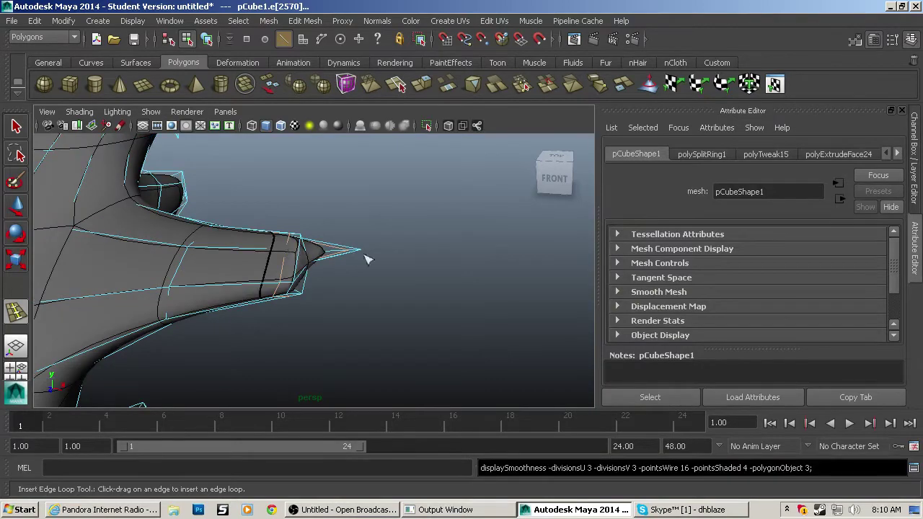
left_click_drag(367, 259, 173, 252, "alt")
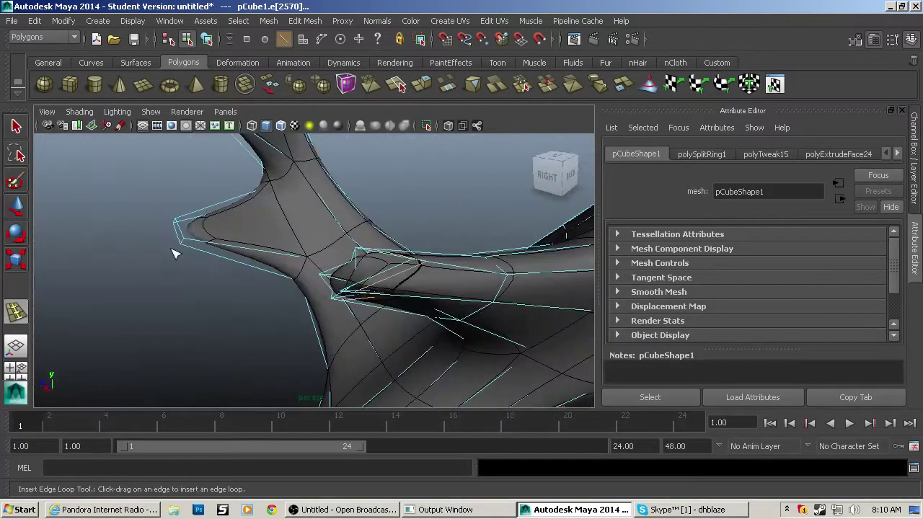
Leave the edge loop tool, clear the component selection and return to object selection mode with the whole tree in view.
key("q")
left_click_drag(286, 267, 428, 275, "alt")
scroll(258, 231, "down", 8)
scroll(274, 266, "down", 5)
left_click(428, 275)
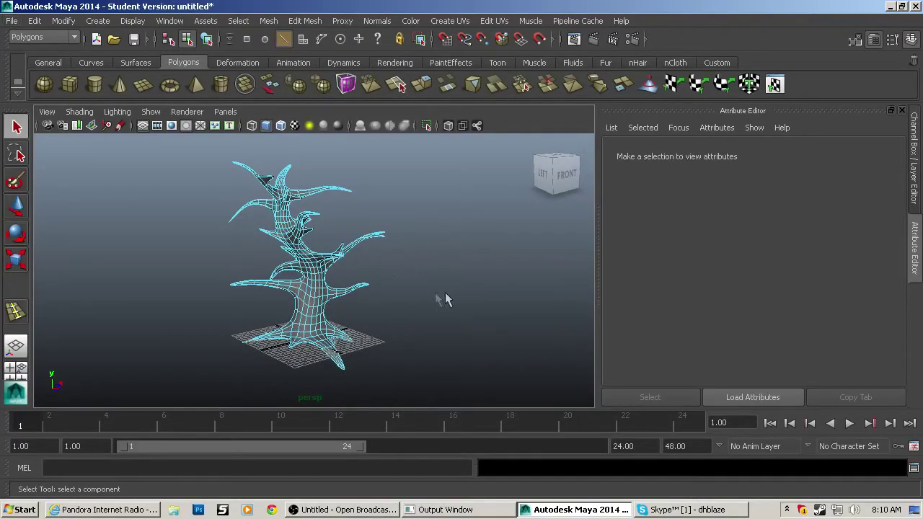
key("F8")
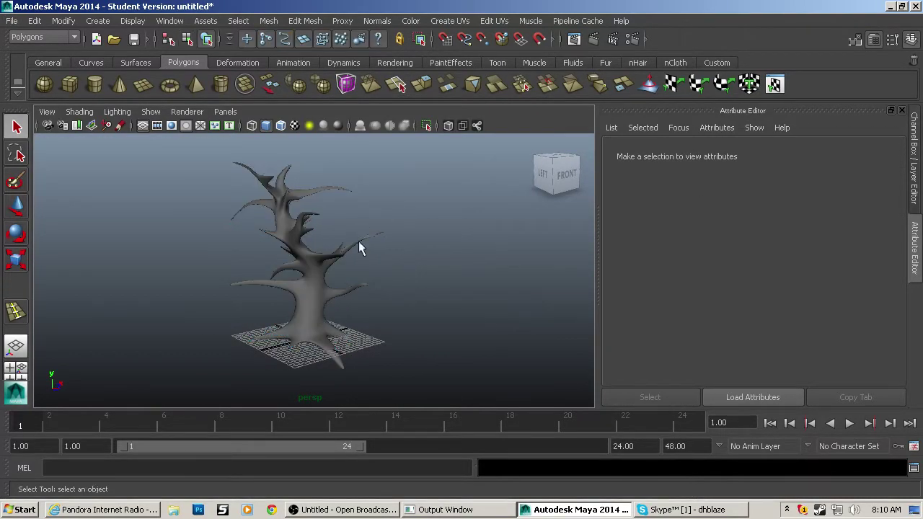
Examine the whole smoothed tree from several sides, from the upper branches down to the roots.
left_click(360, 242)
mouse_move(371, 278)
left_mouse_down("alt")
mouse_move(411, 300)
mouse_move(495, 300)
left_mouse_up("alt")
left_click(404, 321)
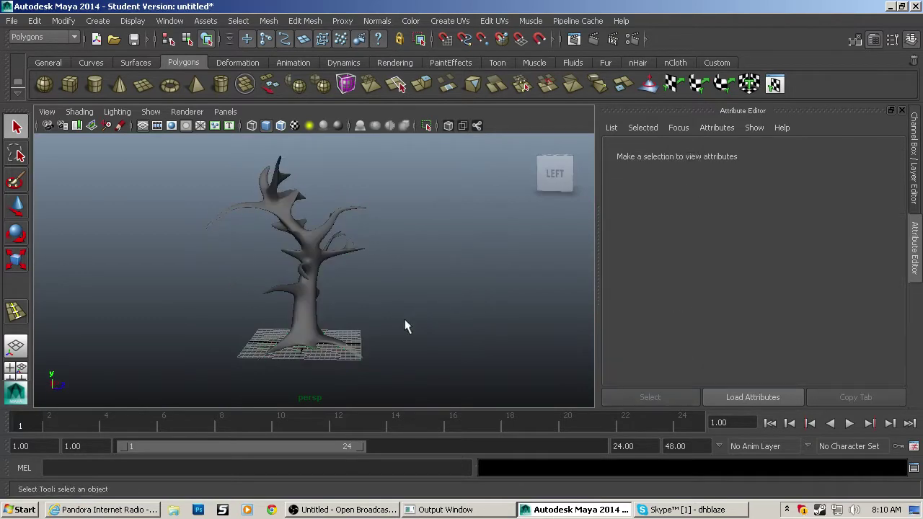
scroll(403, 319, "up", 3)
left_click_drag(403, 319, 124, 314, "alt")
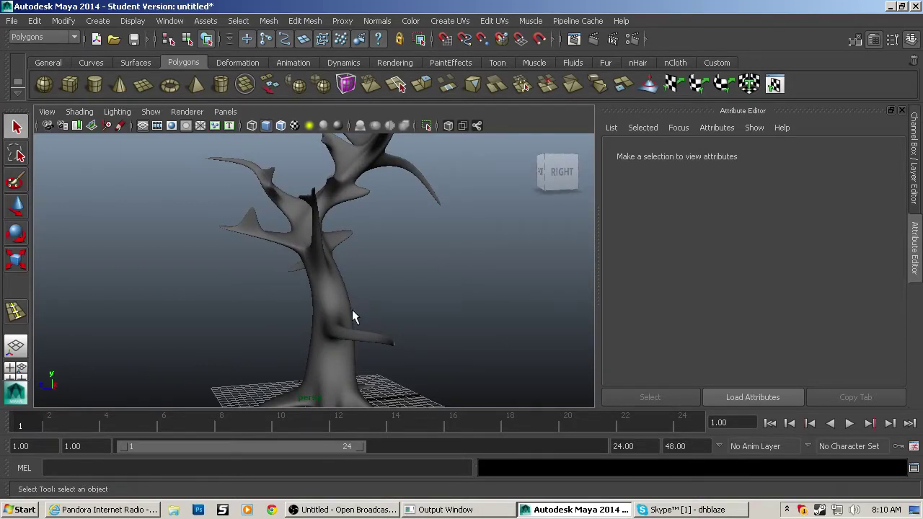
scroll(353, 312, "down", 2)
left_click_drag(362, 294, 390, 291, "alt")
middle_click_drag(390, 291, 385, 228, "alt")
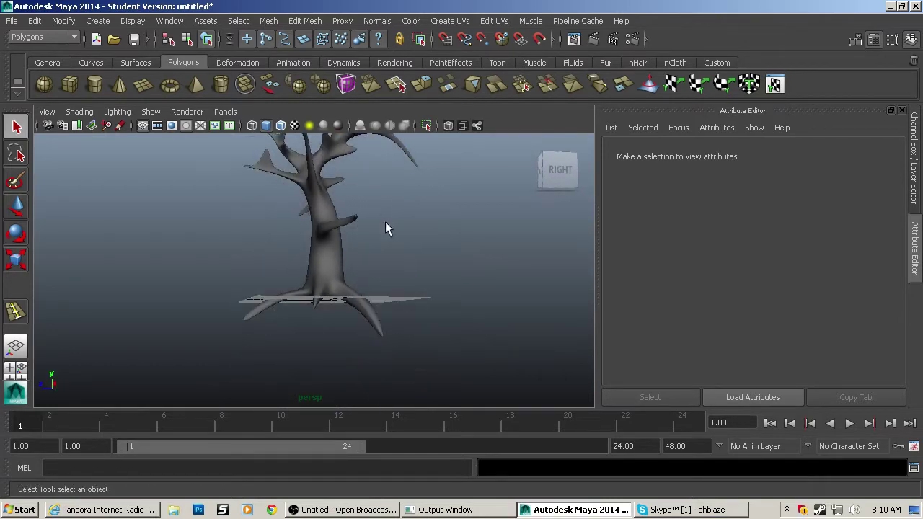
left_click_drag(381, 296, 385, 313, "alt")
Show the tree mesh unsmoothed, select the end faces of one downward-pointing root and raise them toward the ground grid.
left_click(396, 346)
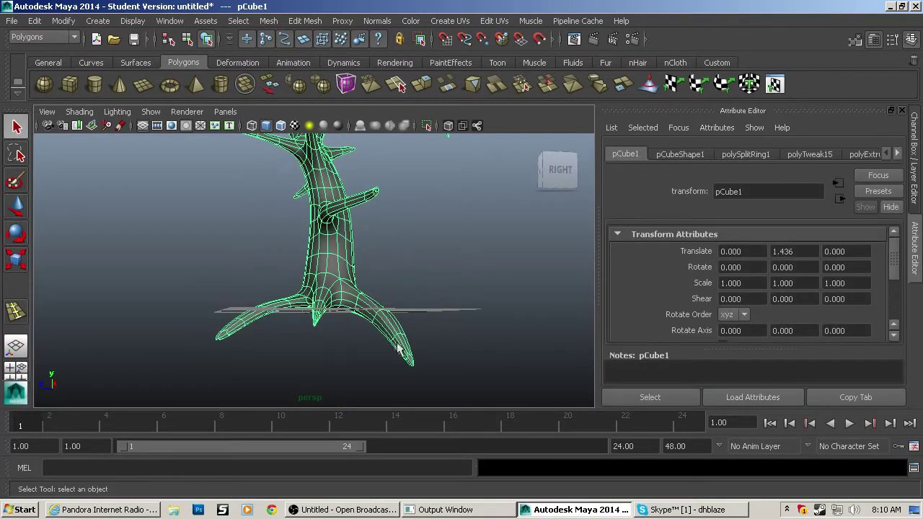
key("1")
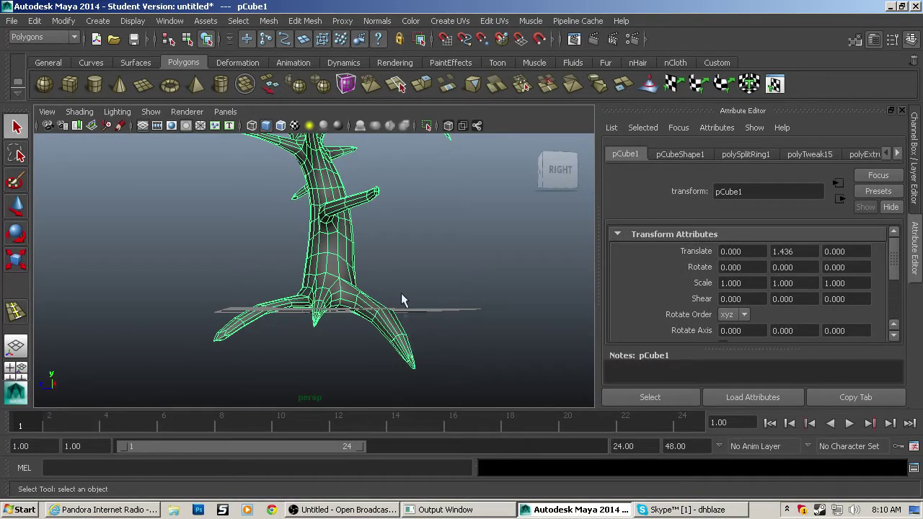
left_click(393, 373)
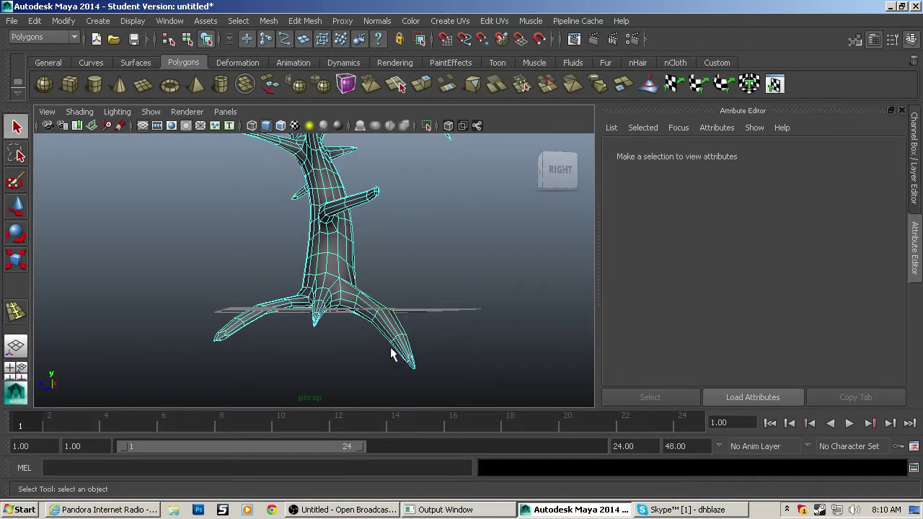
left_click_drag(393, 353, 463, 393)
key("w")
left_click_drag(408, 310, 409, 279)
Select the end faces of the other drooping roots in turn and raise them toward the ground grid.
left_click_drag(181, 304, 220, 344)
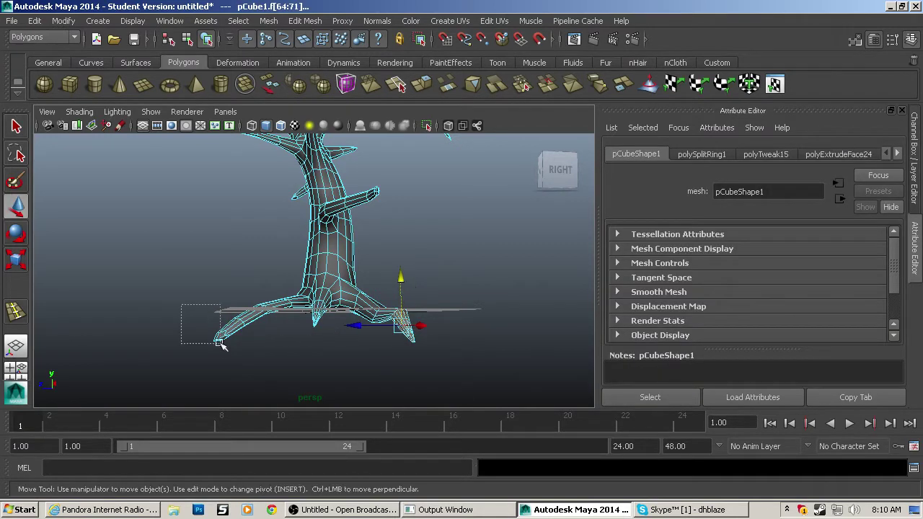
left_click_drag(227, 285, 518, 291)
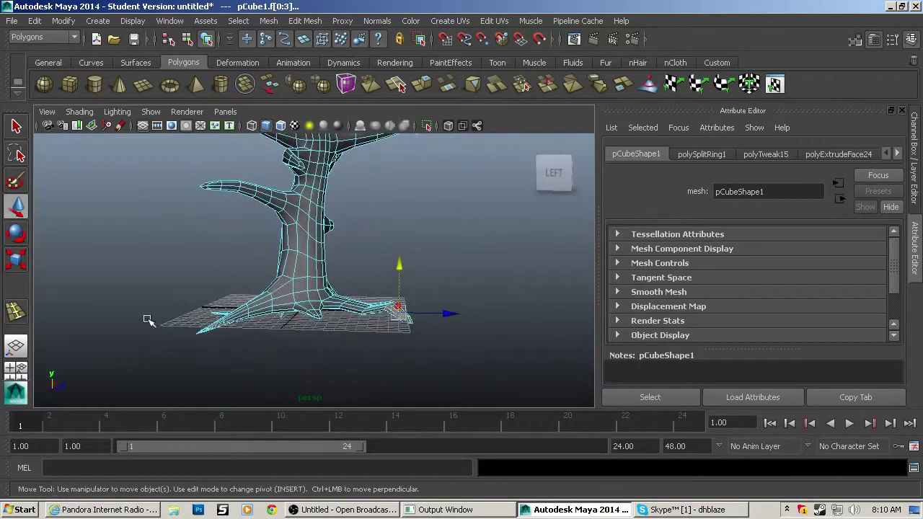
left_click_drag(163, 311, 118, 303, "alt")
left_click_drag(220, 344, 213, 341)
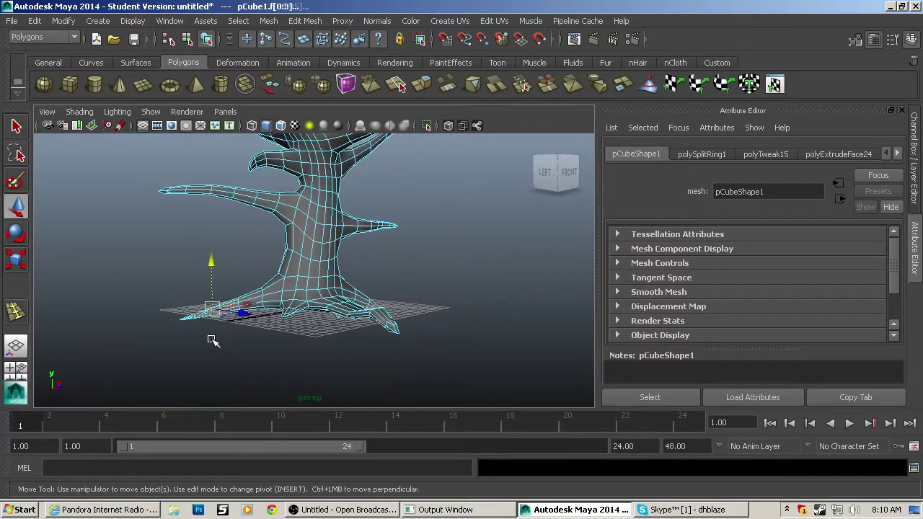
left_click_drag(214, 263, 212, 250)
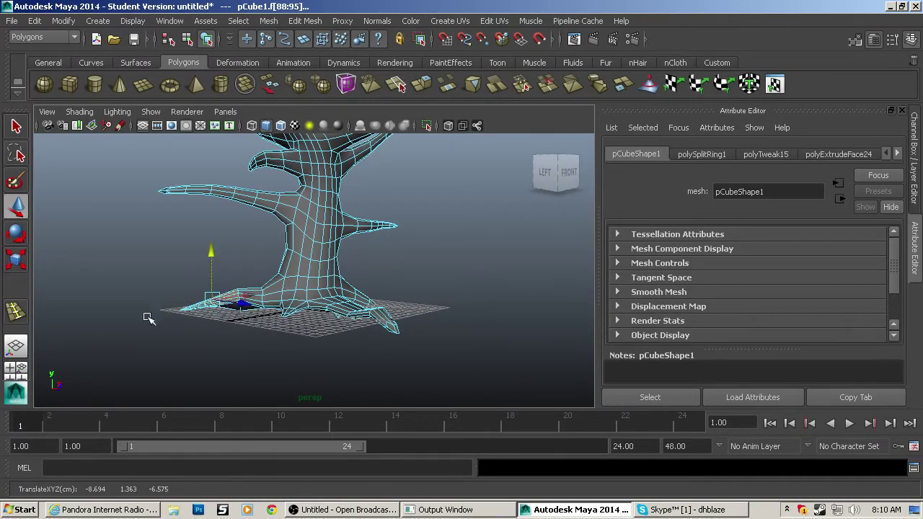
Select the faces at the pointed tip of the last raised root and reposition them to refine its end.
scroll(152, 315, "up", 5)
middle_click_drag(184, 313, 385, 305, "alt")
scroll(385, 305, "up", 2)
middle_click_drag(68, 342, 135, 286, "alt")
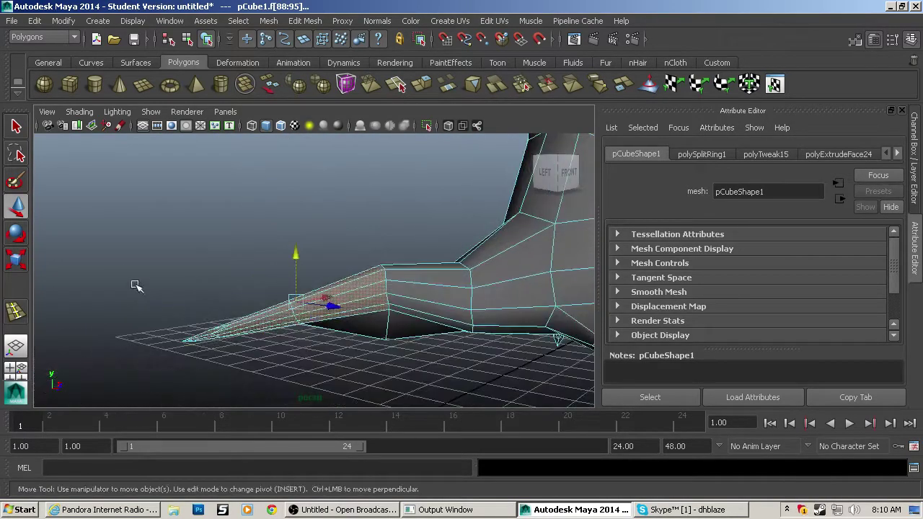
left_click_drag(136, 286, 223, 378)
left_click_drag(245, 269, 427, 309)
Switch the mesh to smoothed display and examine the reshaped roots and trunk base from several sides.
left_click_drag(274, 322, 581, 309, "alt")
key("3")
left_click_drag(425, 315, 268, 335, "alt")
middle_click_drag(267, 336, 360, 348, "alt")
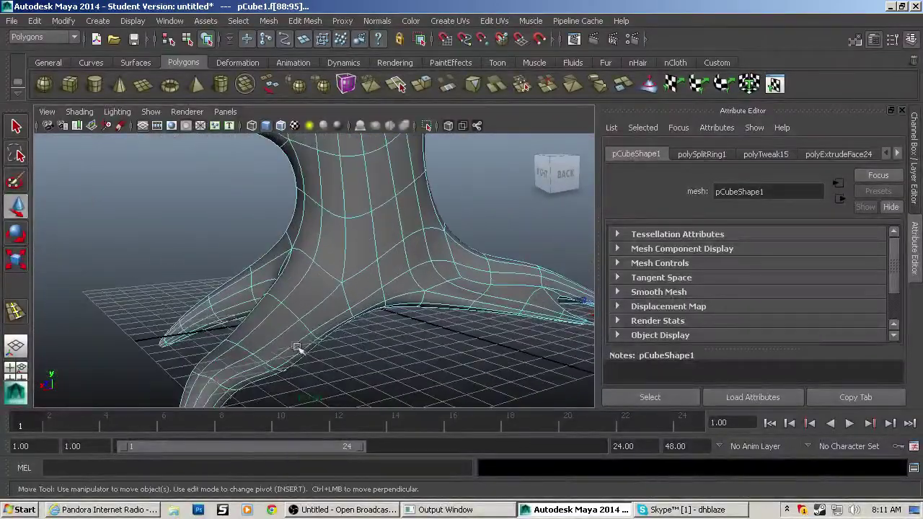
left_click_drag(216, 343, 334, 348, "alt")
left_click_drag(139, 366, 245, 303, "alt")
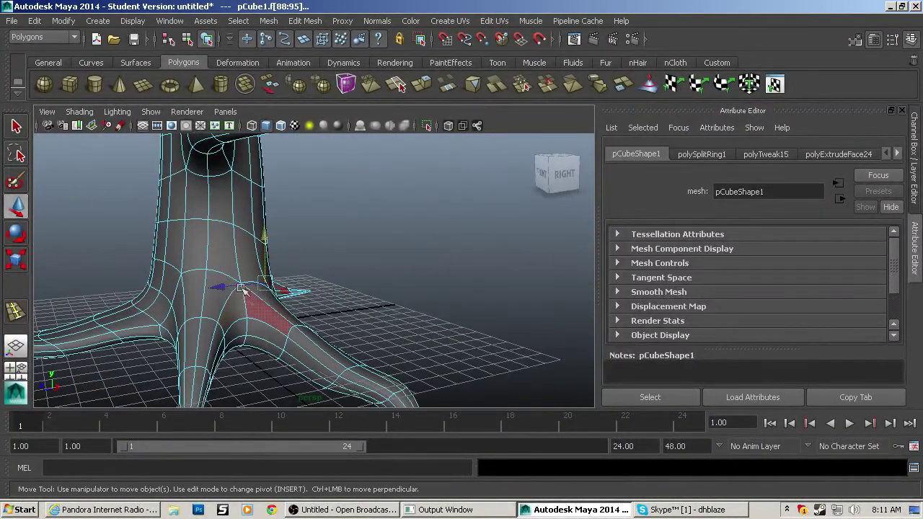
left_click_drag(85, 356, 315, 267, "alt")
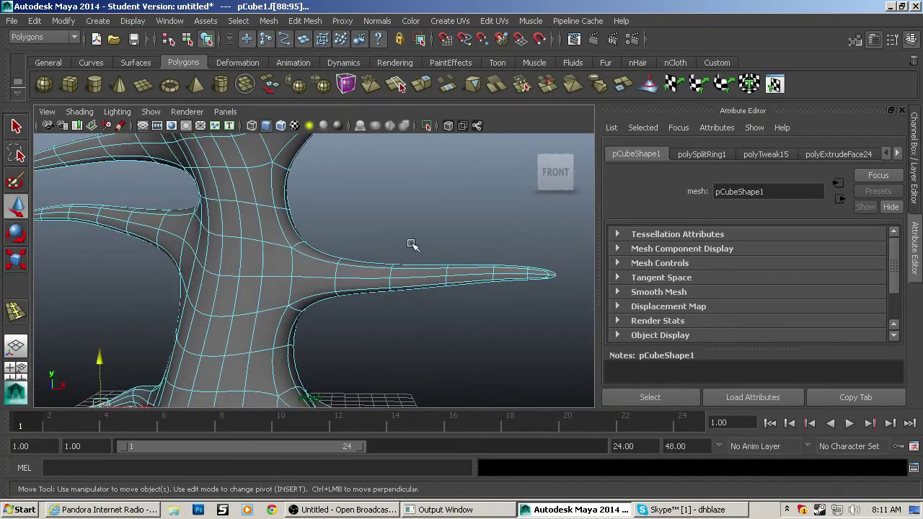
Bend two low branches by moving faces partway along one and the end faces of the other.
left_click_drag(412, 243, 418, 307)
left_click_drag(424, 236, 366, 268)
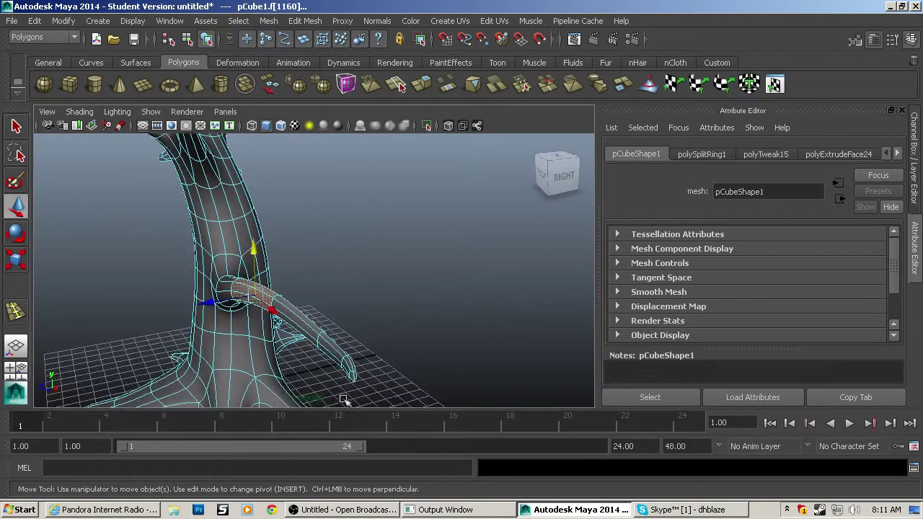
left_click_drag(364, 379, 394, 377)
left_click_drag(301, 371, 428, 367)
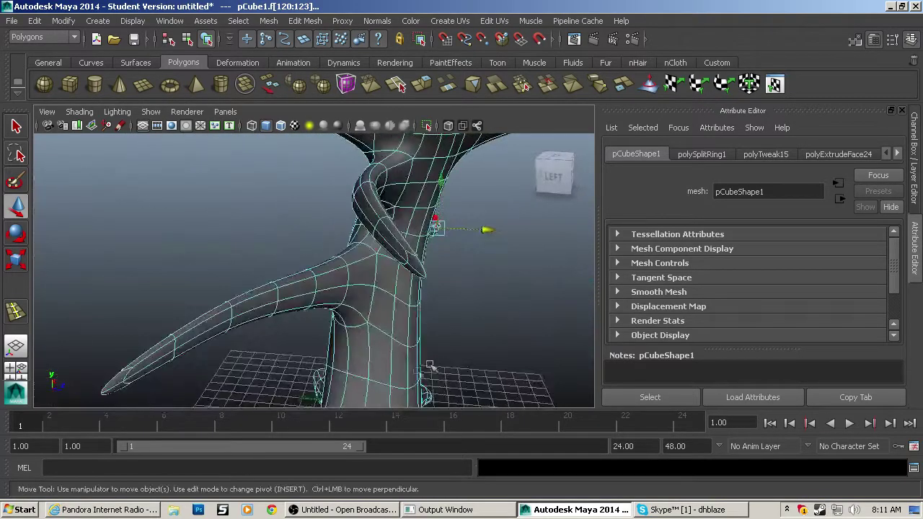
Select the end faces of the long low branch and pull them outward from the trunk to bend it.
scroll(422, 367, "down", 4)
left_click_drag(232, 348, 238, 349)
left_click_drag(237, 348, 311, 375, "alt")
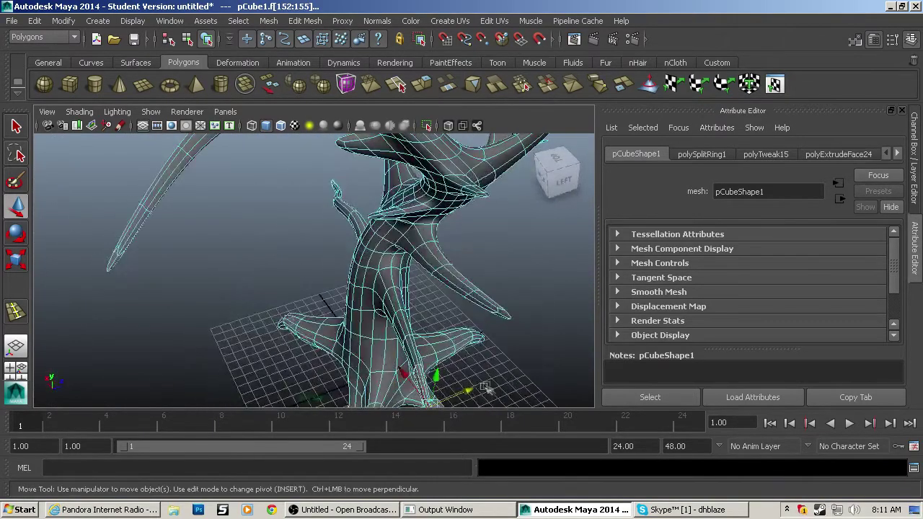
left_click_drag(474, 388, 513, 369)
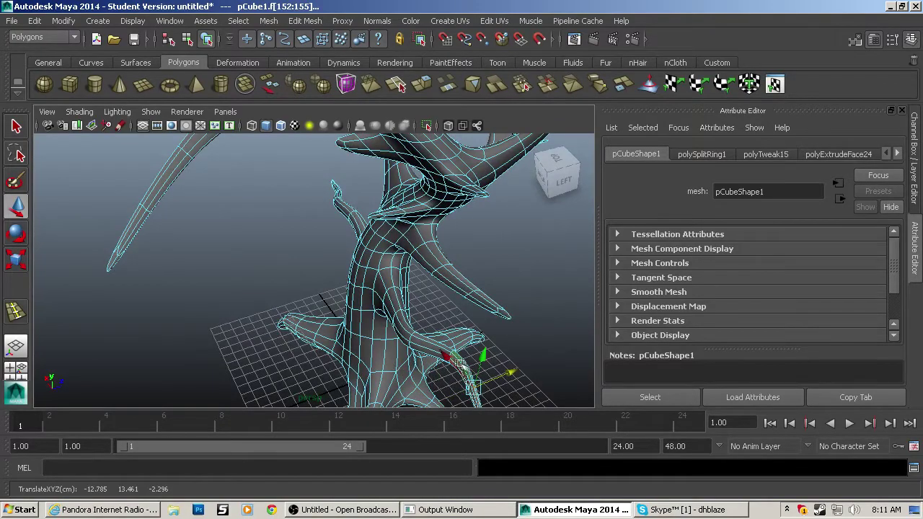
left_click_drag(453, 362, 499, 337)
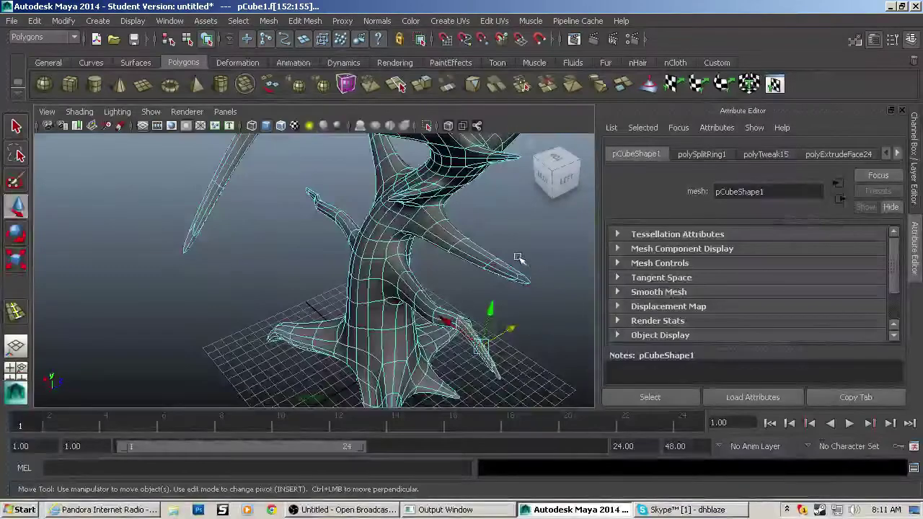
Select the end faces of the branch above the bent one and move them slightly to curve its tip.
left_click_drag(519, 258, 556, 315)
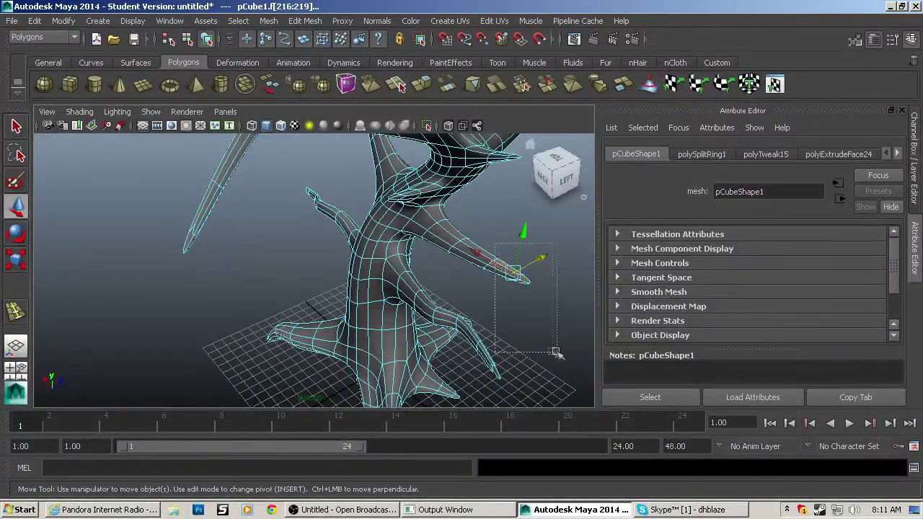
left_click_drag(555, 351, 555, 350)
left_click_drag(541, 256, 537, 243)
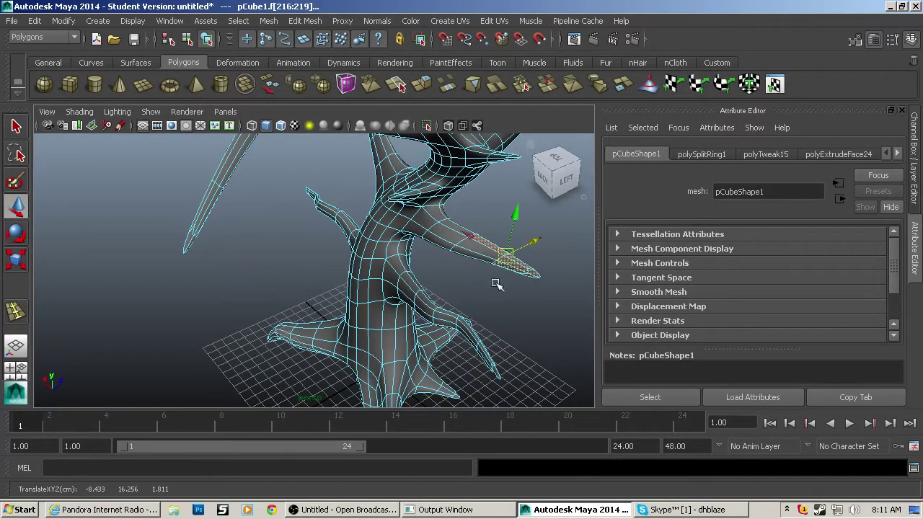
Examine the reshaped branches and trunk from several sides, both up close and at full-tree distance.
left_click_drag(497, 284, 305, 315, "alt")
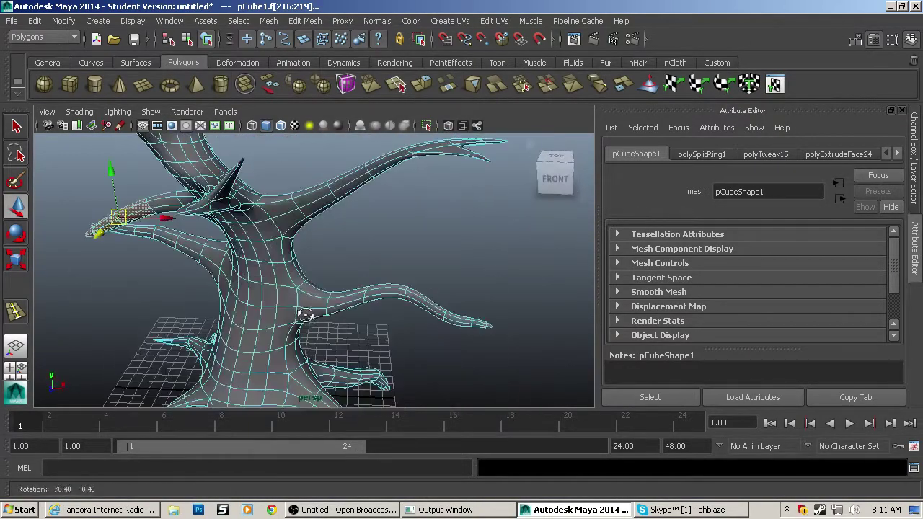
left_click_drag(478, 238, 245, 241, "alt")
middle_click_drag(346, 358, 349, 415, "alt")
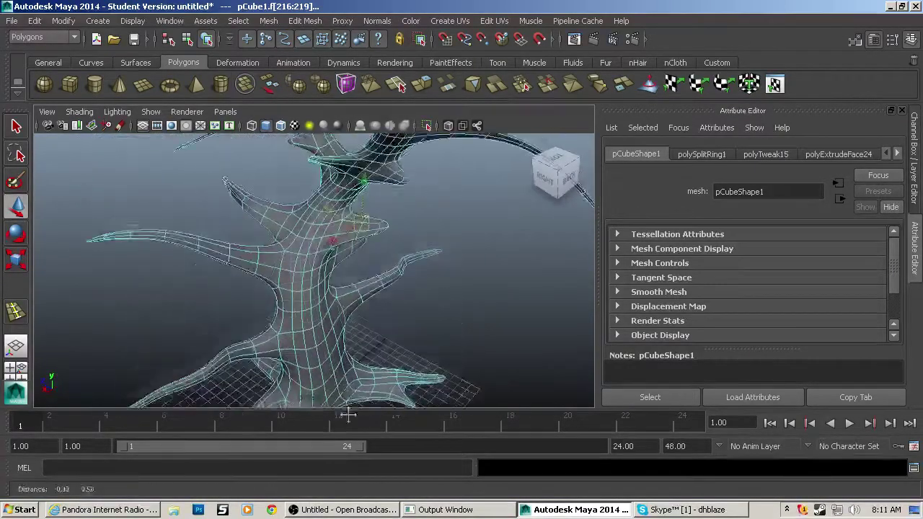
right_click_drag(348, 414, 348, 415, "alt")
left_click_drag(476, 400, 403, 375, "alt")
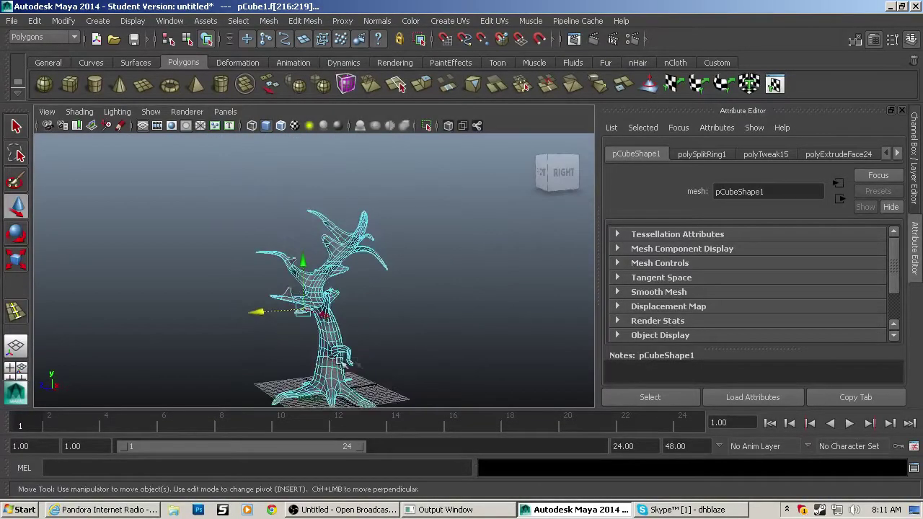
middle_click_drag(341, 360, 313, 297, "alt")
left_click_drag(354, 311, 311, 315, "alt")
scroll(414, 347, "up", 5)
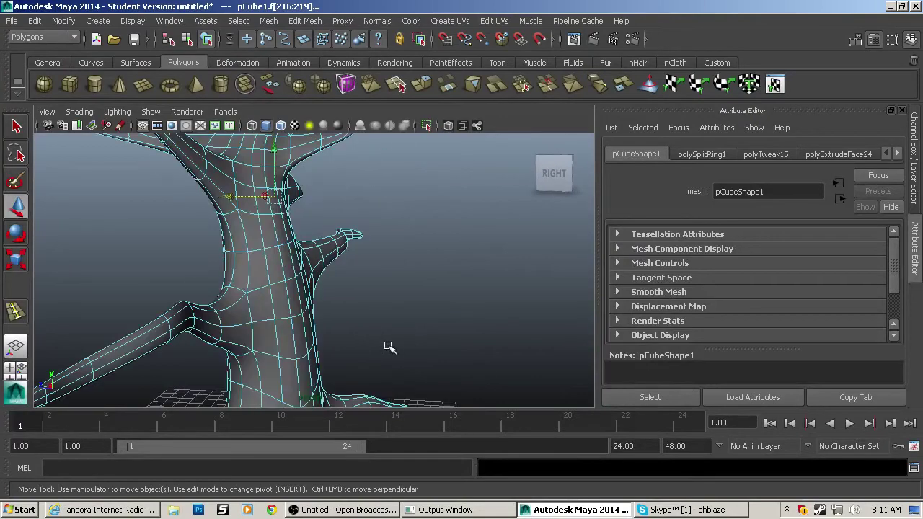
scroll(387, 347, "down", 5)
Clear the face selection, inspect the shaded tree without wireframe, and select the tree mesh again.
left_click(356, 209)
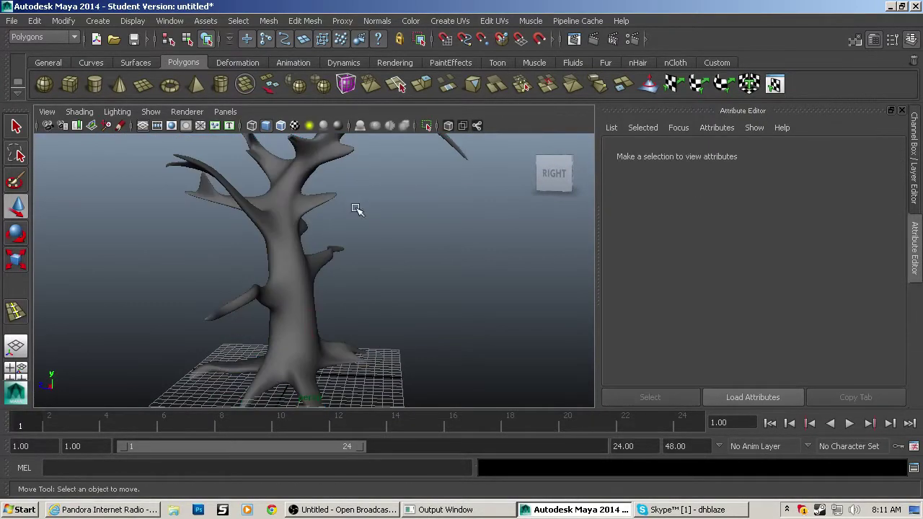
scroll(315, 266, "down", 5)
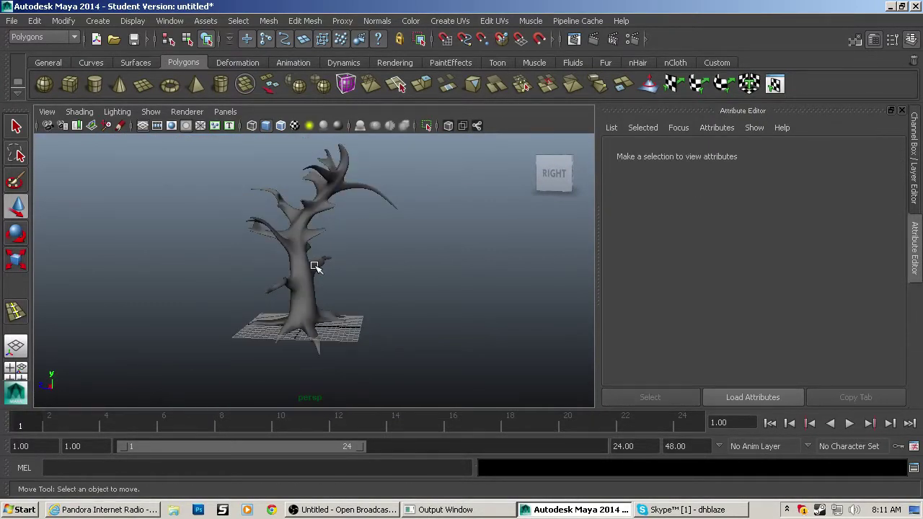
scroll(314, 271, "up", 5)
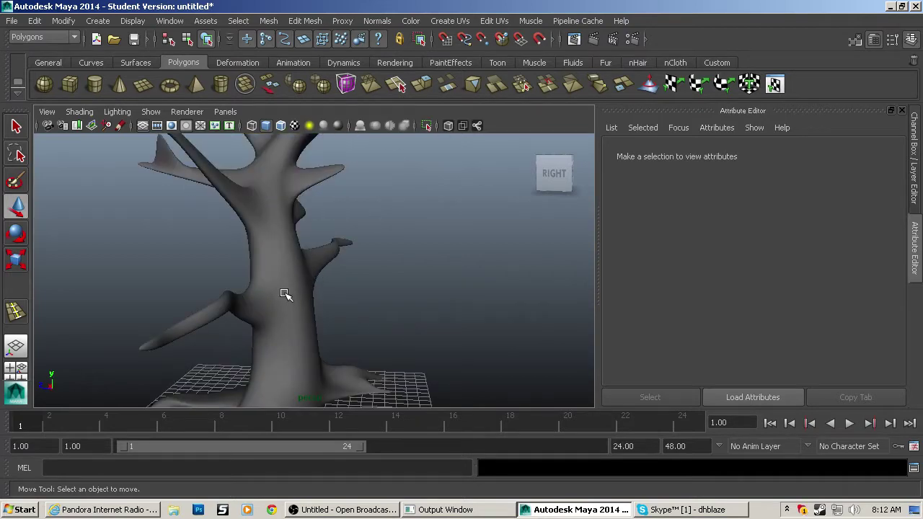
left_click(251, 305)
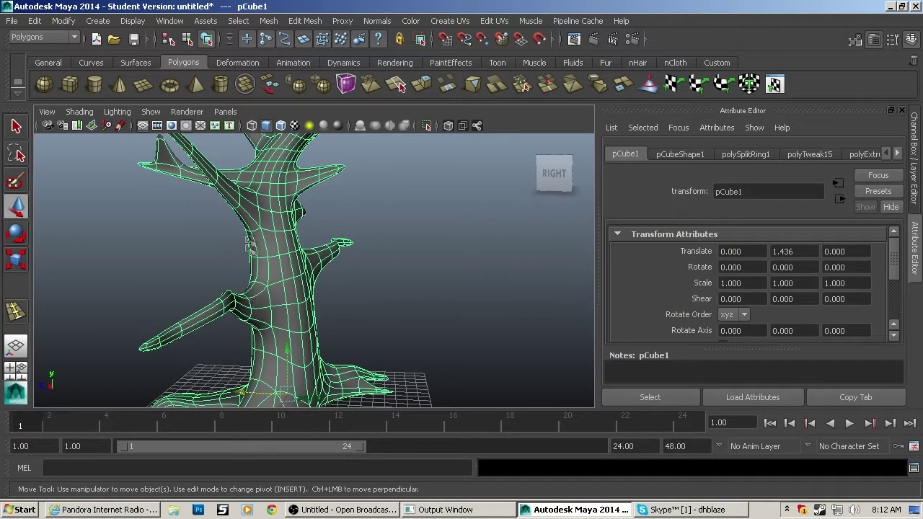
Select several faces around the lower trunk, extrude them outward into short stubs, and scale their ends down.
right_click_drag(251, 238, 256, 302)
left_click(260, 299)
left_click(314, 259, "shift")
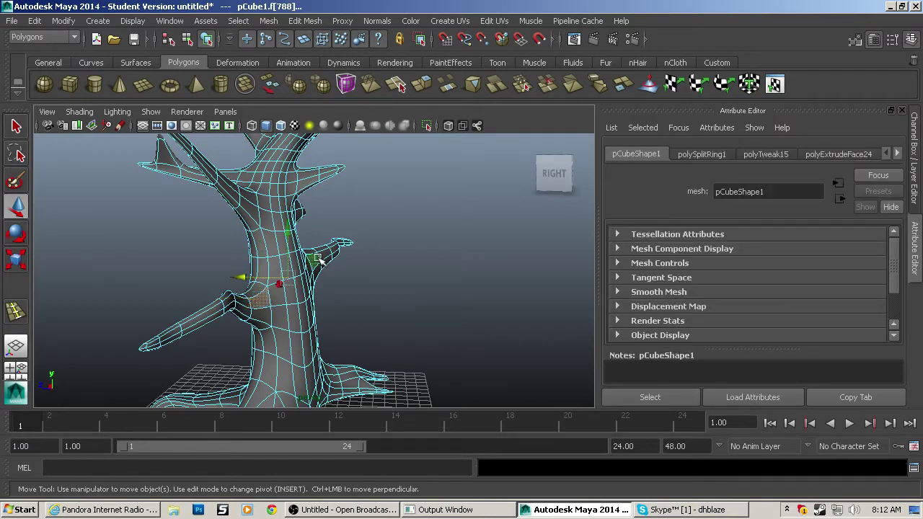
left_click_drag(318, 261, 363, 319, "alt")
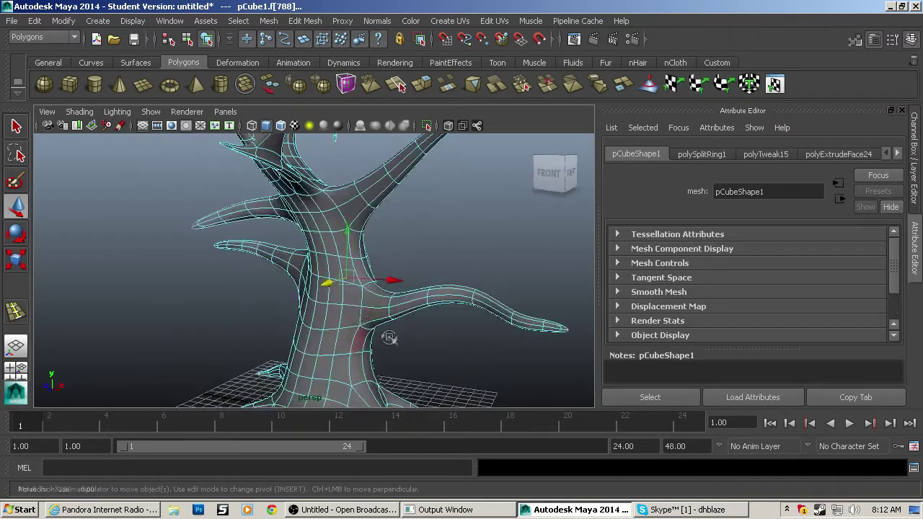
left_click(318, 314)
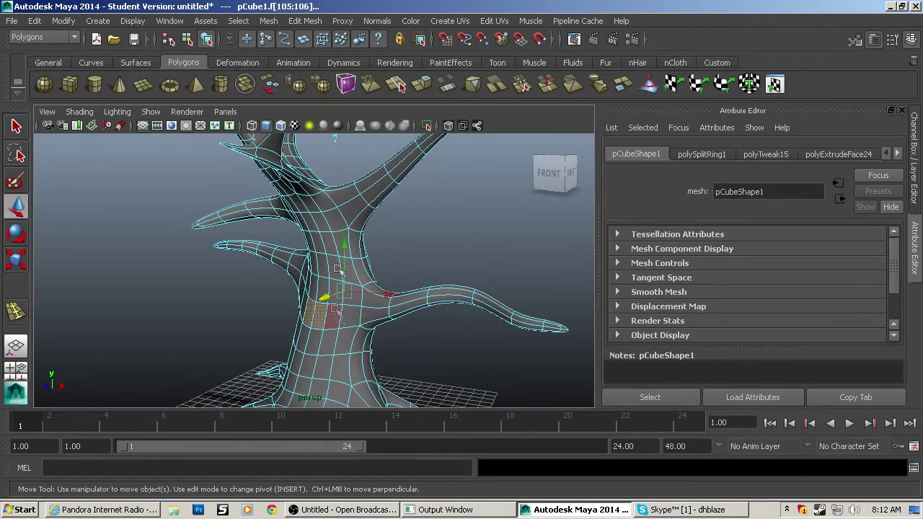
left_click(421, 84)
left_click_drag(429, 234, 284, 327, "alt")
left_click_drag(229, 310, 364, 332)
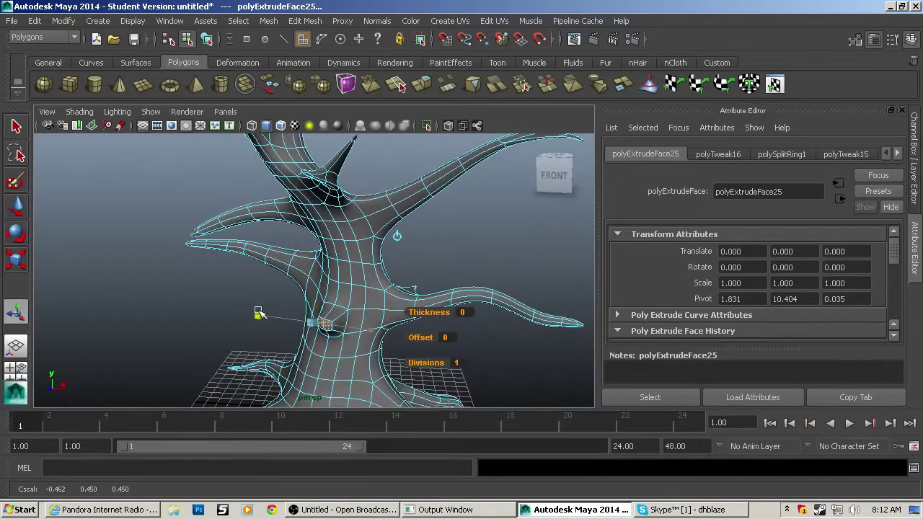
left_click_drag(258, 312, 244, 311)
key("g")
left_click_drag(350, 342, 108, 319, "alt")
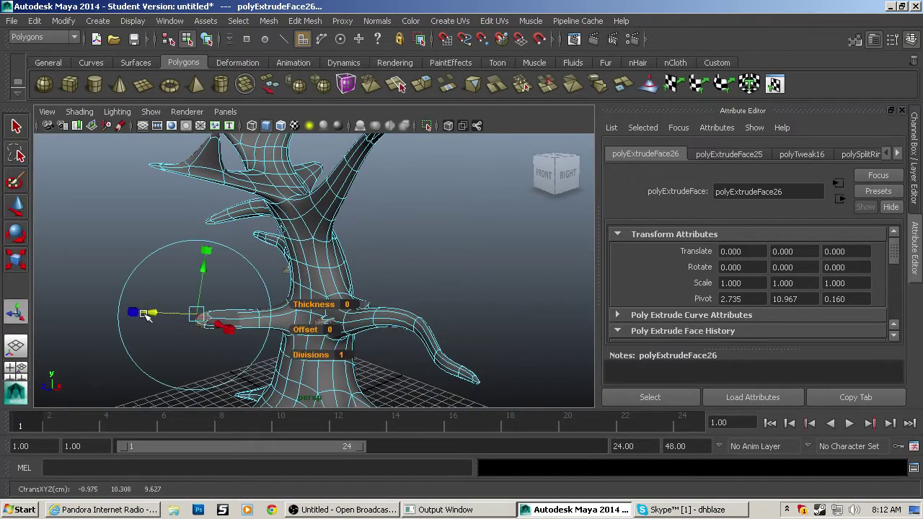
key("ctrl+z")
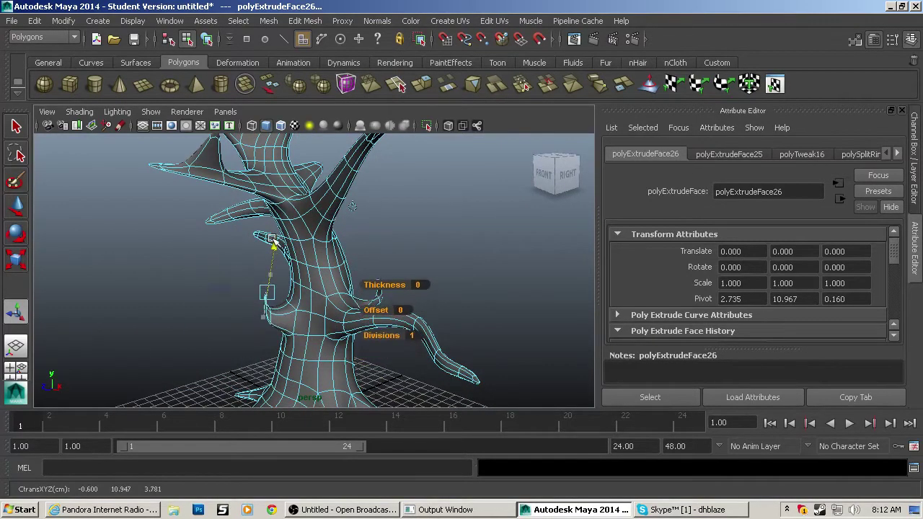
left_click_drag(442, 264, 370, 263, "alt")
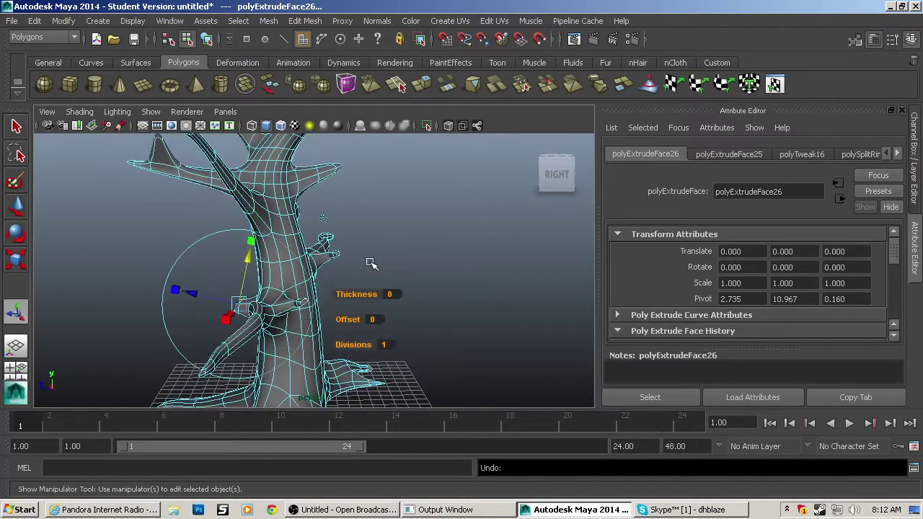
key("ctrl+z")
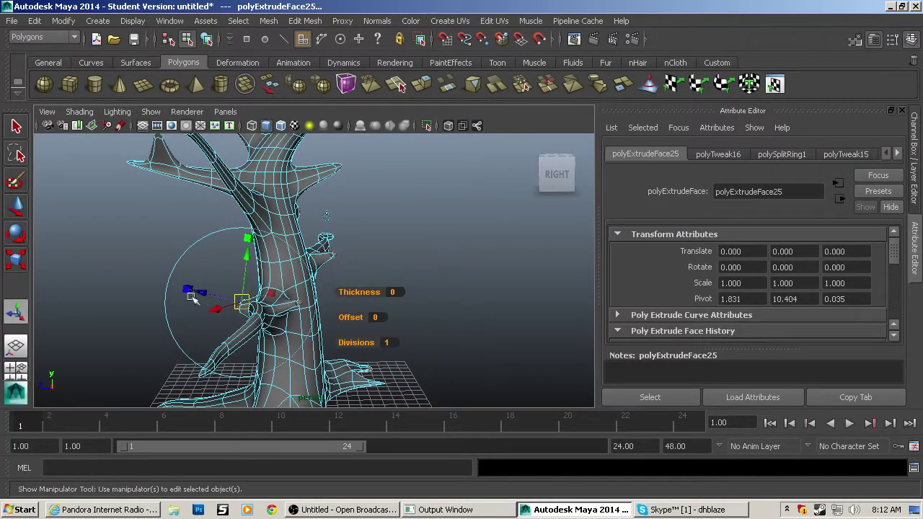
left_click(181, 294)
key("ctrl+z")
left_click_drag(202, 295, 173, 289)
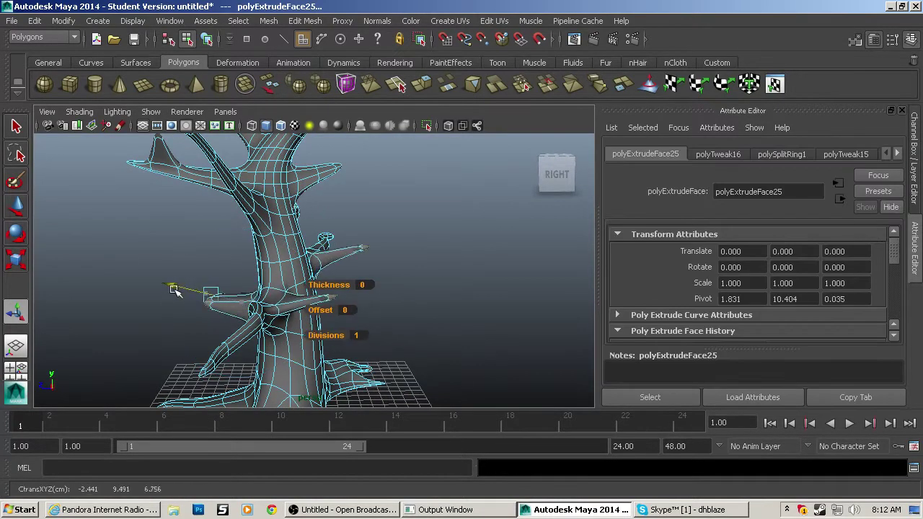
key("ctrl+z")
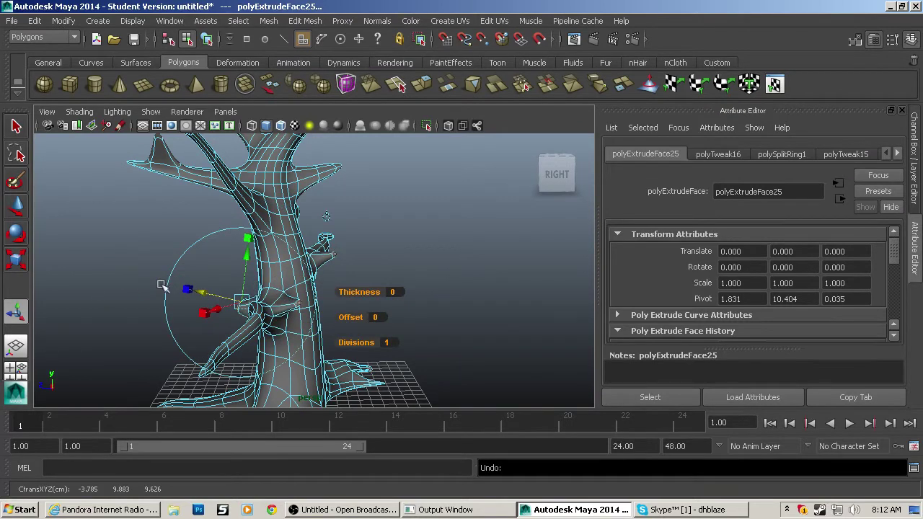
Extrude the end face of the lower front stub outward into a longer branch, with the mesh in unsmoothed display.
left_click_drag(216, 296, 259, 293, "alt")
scroll(249, 323, "up", 3)
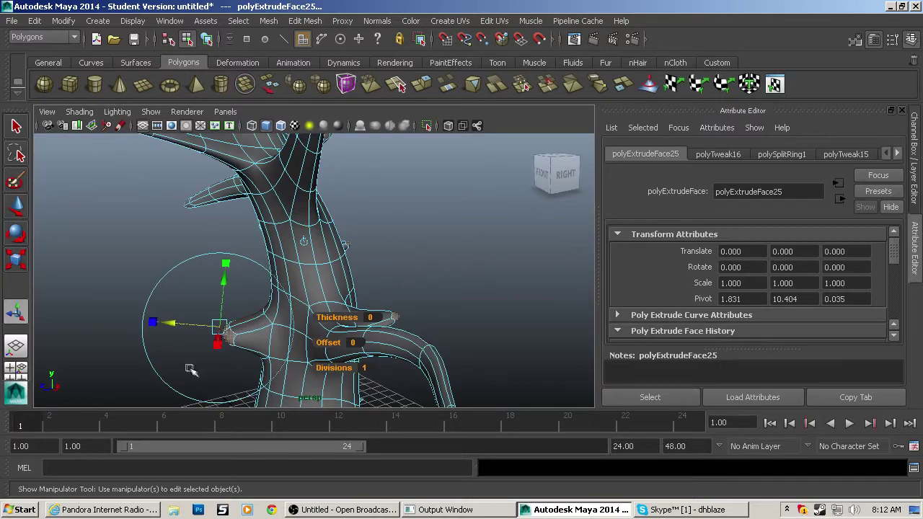
left_click_drag(189, 368, 252, 371, "alt")
key("q")
left_click(278, 349)
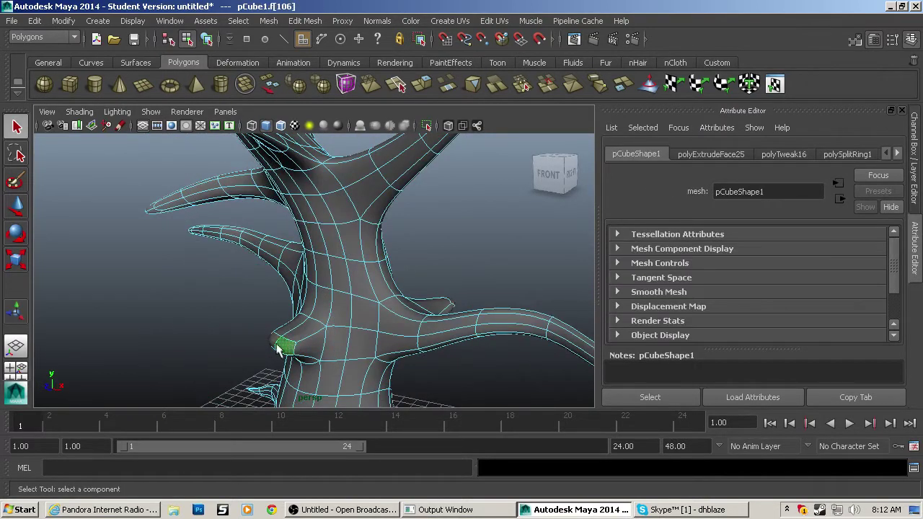
key("ctrl+e")
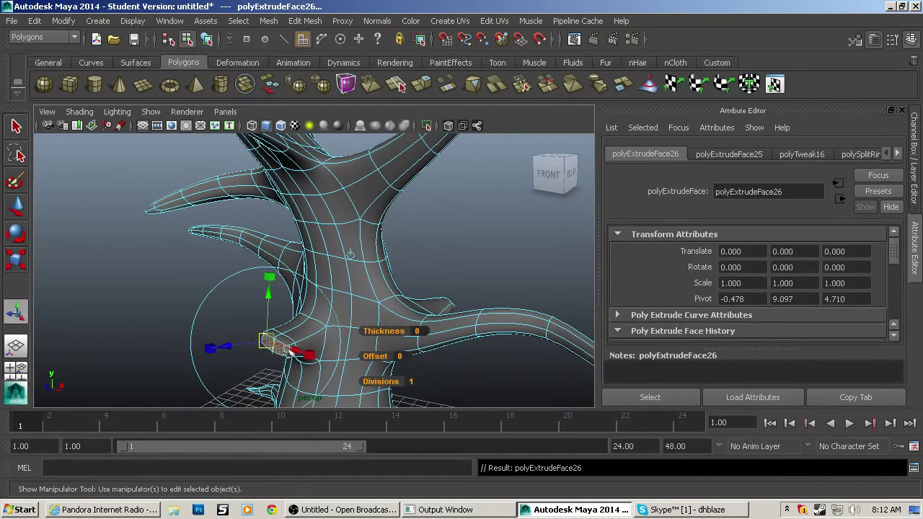
left_click_drag(238, 347, 287, 368)
key("1")
key("ctrl+z")
left_click(220, 365)
Scale down the new branch's end face and move it upward to lift the tip.
key("r")
middle_click_drag(333, 382, 334, 323, "alt")
left_click_drag(406, 365, 408, 345)
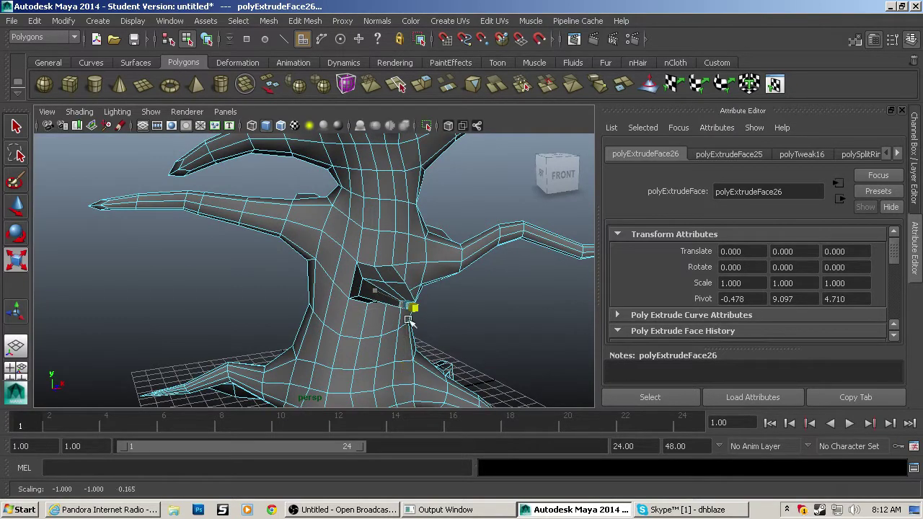
left_click_drag(431, 333, 324, 343, "alt")
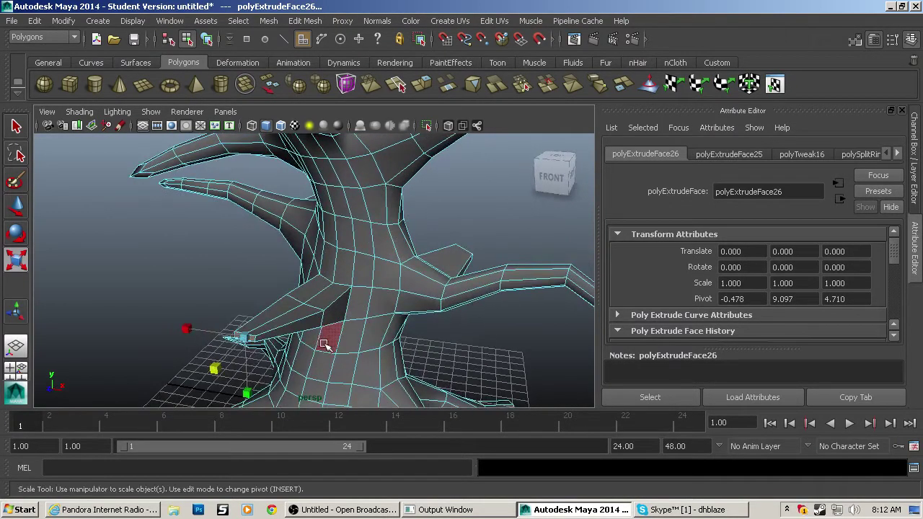
key("w")
left_click_drag(245, 302, 243, 261)
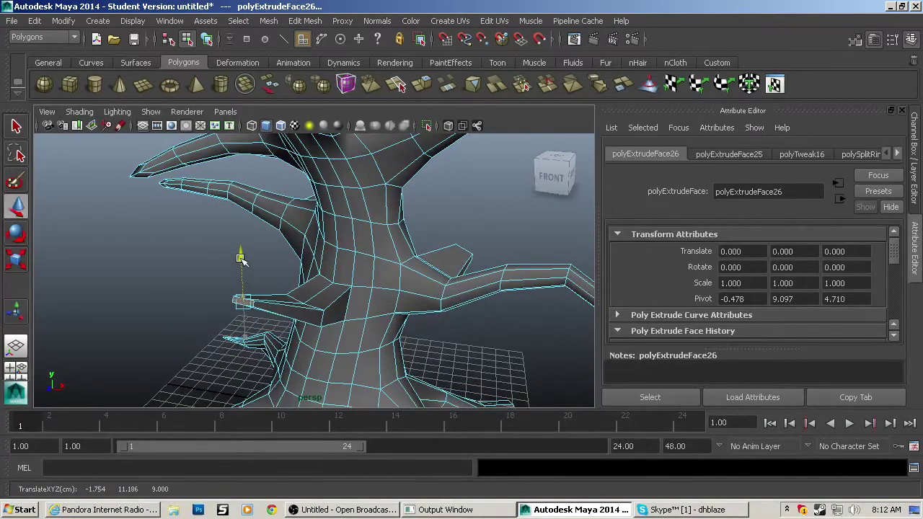
key("ctrl+e")
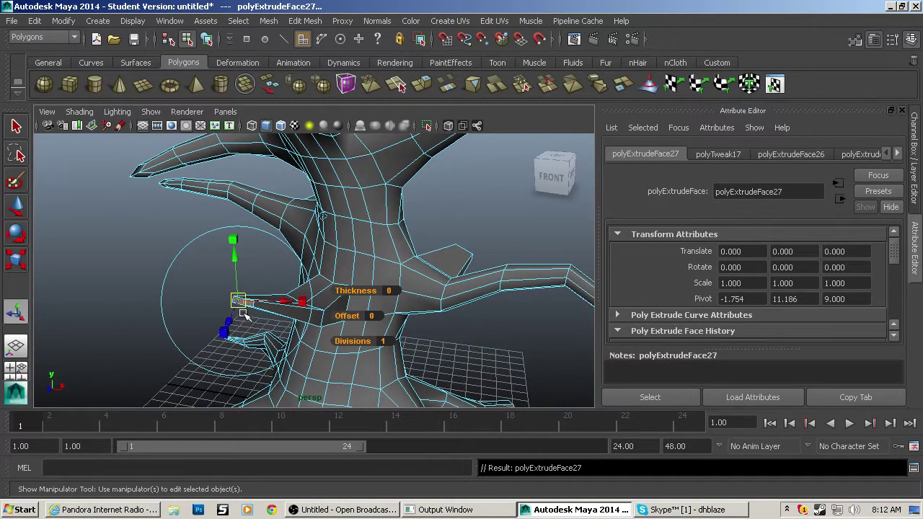
key("w")
left_click_drag(245, 315, 200, 336)
key("ctrl+z")
key("ctrl+z")
key("ctrl+z")
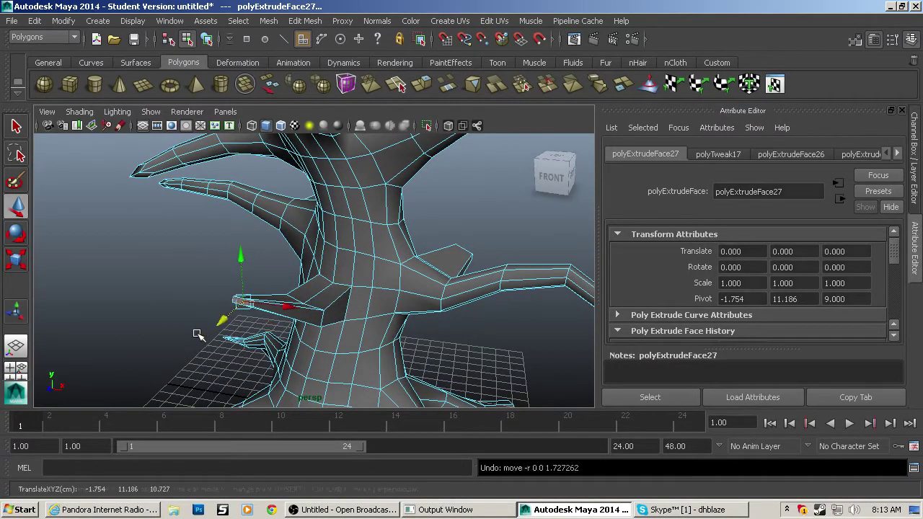
Extrude the front face at the new branch's tip into a tapered prong and extrude its end again to bend it.
left_click(249, 306)
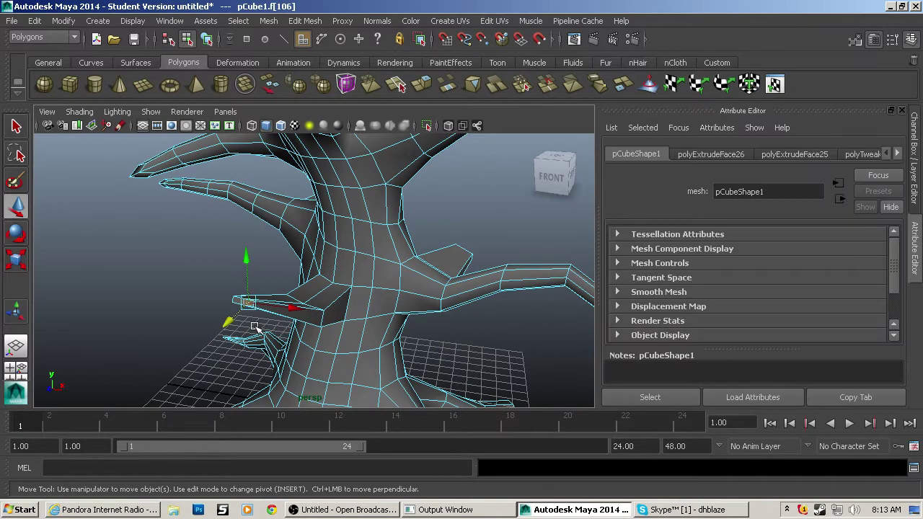
key("ctrl+e")
left_click_drag(235, 324, 242, 351)
left_click(309, 353)
key("ctrl+e")
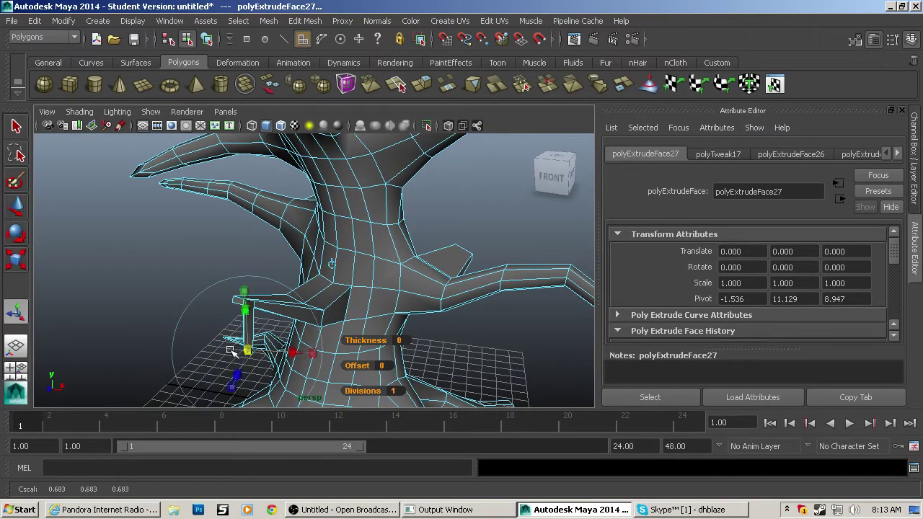
left_click_drag(245, 374, 389, 306)
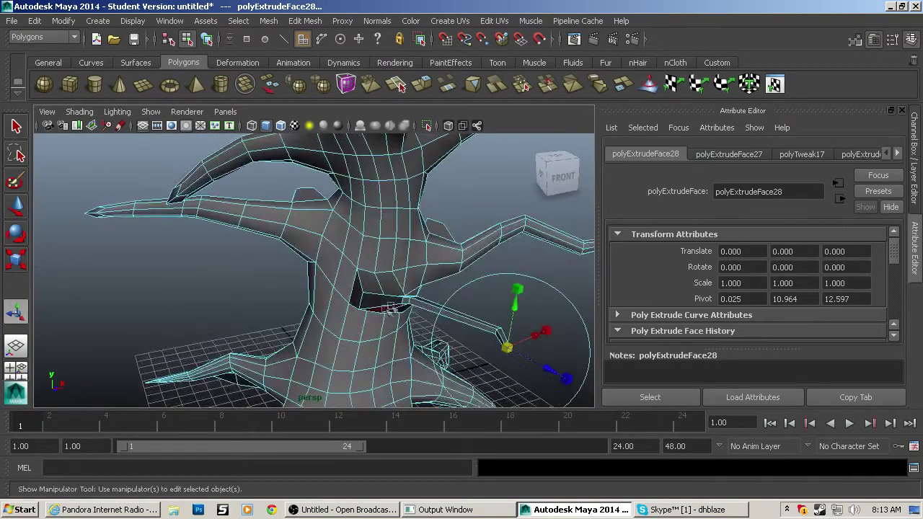
Extrude the other face at the branch tip into a second prong, shrink its end, and extrude it again.
left_click(406, 302)
key("ctrl+e")
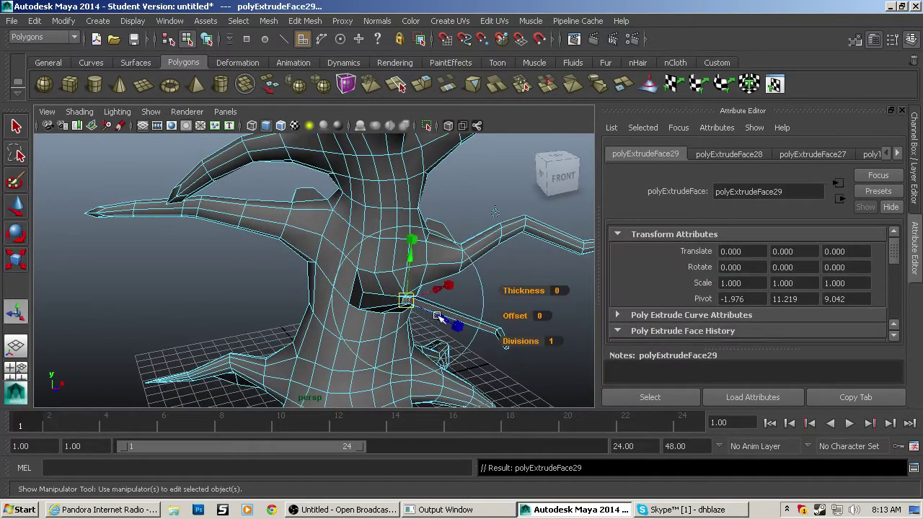
left_click_drag(437, 317, 432, 360)
left_click_drag(378, 327, 428, 357)
key("g")
left_click_drag(432, 323, 377, 351)
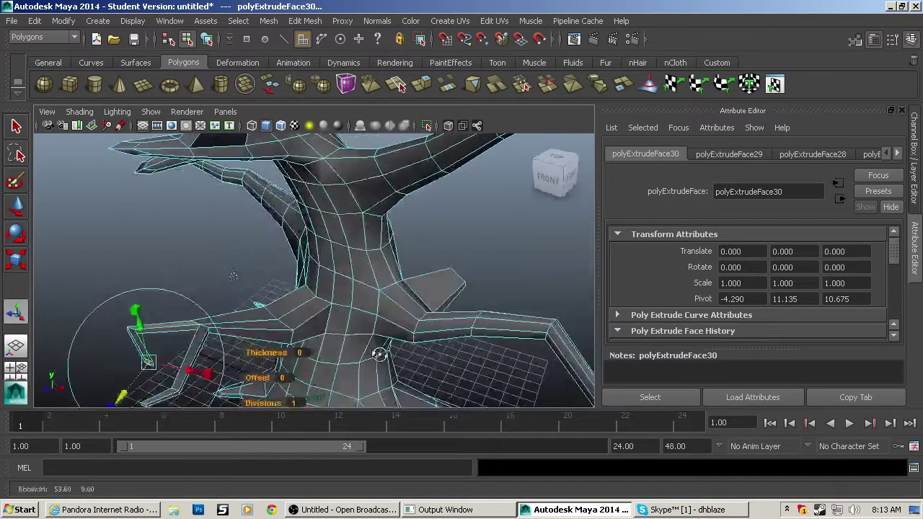
Extrude a final section on the second prong, scale its end down, and turn on the smooth mesh preview.
key("ctrl+e")
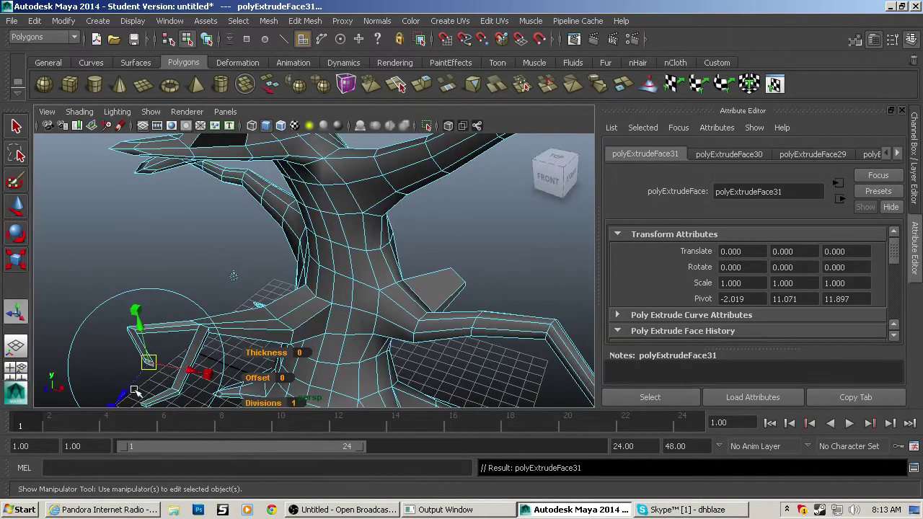
mouse_move(134, 391)
left_mouse_down()
mouse_move(184, 399)
mouse_move(142, 392)
left_mouse_up()
key("r")
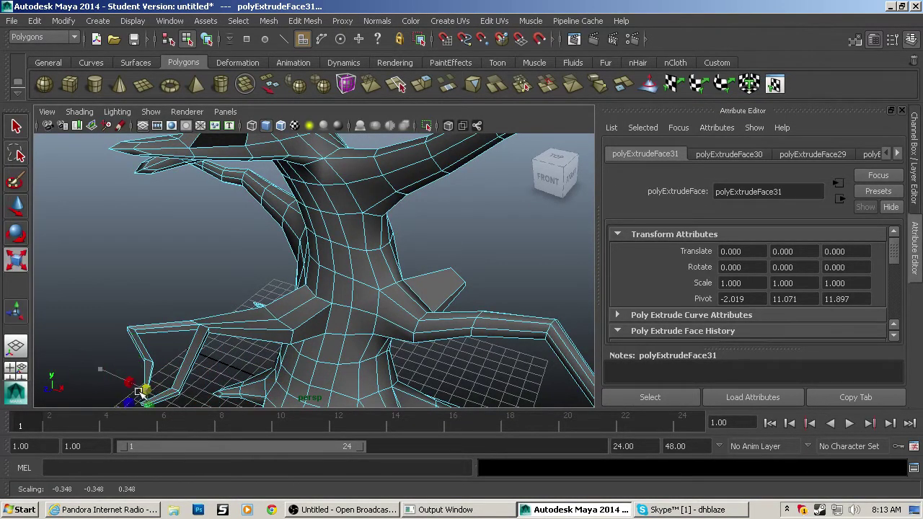
key("3")
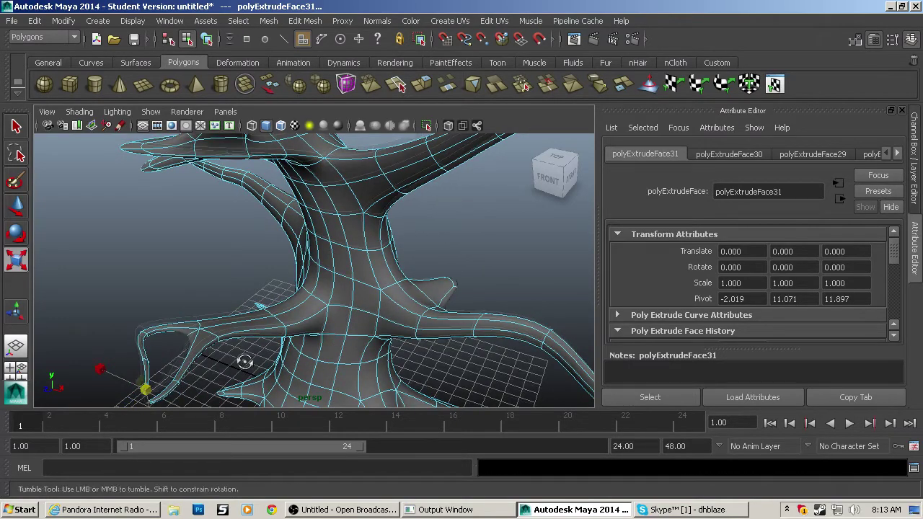
Examine the whole tree from several sides and the new forked branch up close.
left_click_drag(243, 362, 414, 346, "alt")
scroll(414, 345, "down", 5)
left_click_drag(320, 303, 391, 311, "alt")
left_click_drag(325, 328, 376, 362, "alt")
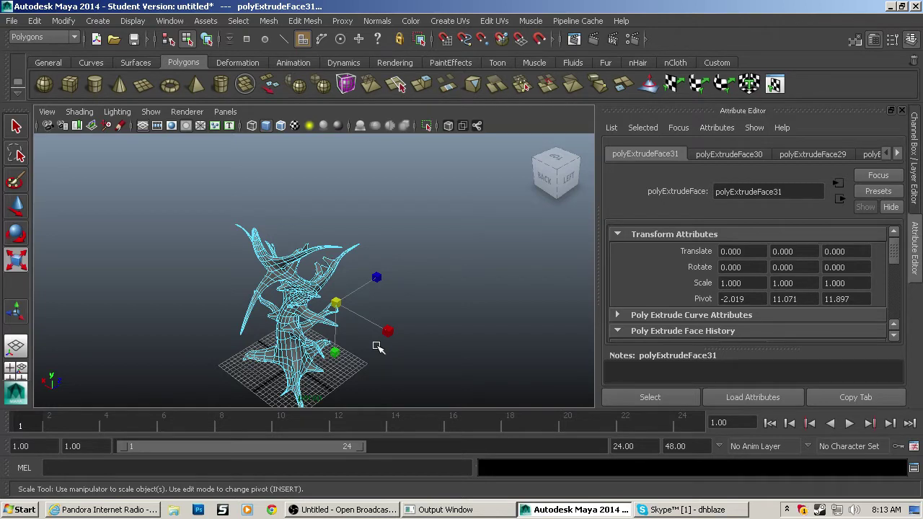
left_click_drag(374, 341, 473, 282, "alt")
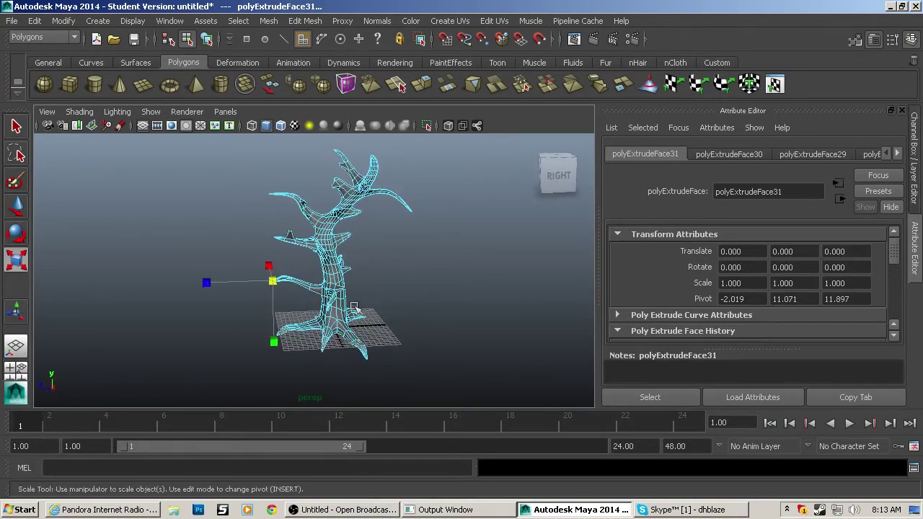
scroll(357, 307, "up", 8)
left_click_drag(239, 335, 313, 307, "alt")
scroll(286, 290, "up", 6)
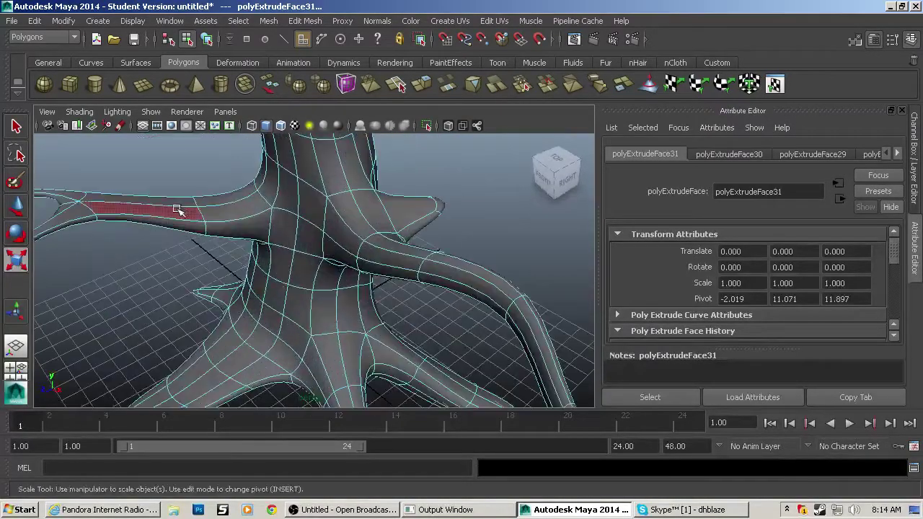
Select the edge loop across the forked branch between trunk and fork and scale it narrower.
key("F10")
left_click(202, 214)
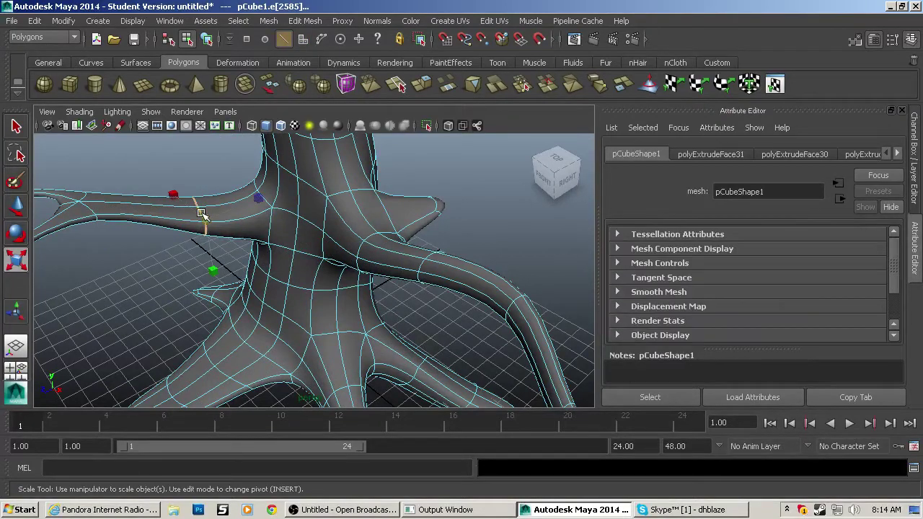
left_click_drag(214, 261, 288, 271, "alt")
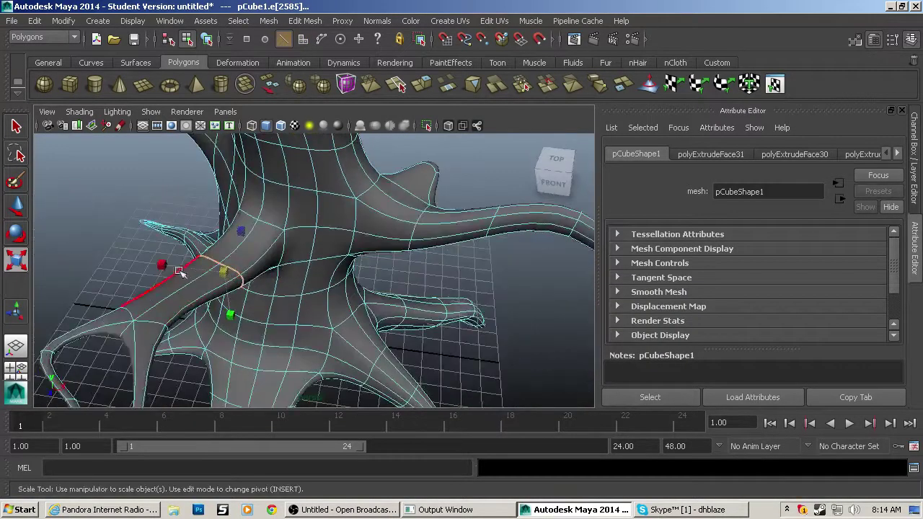
left_click_drag(163, 264, 203, 283)
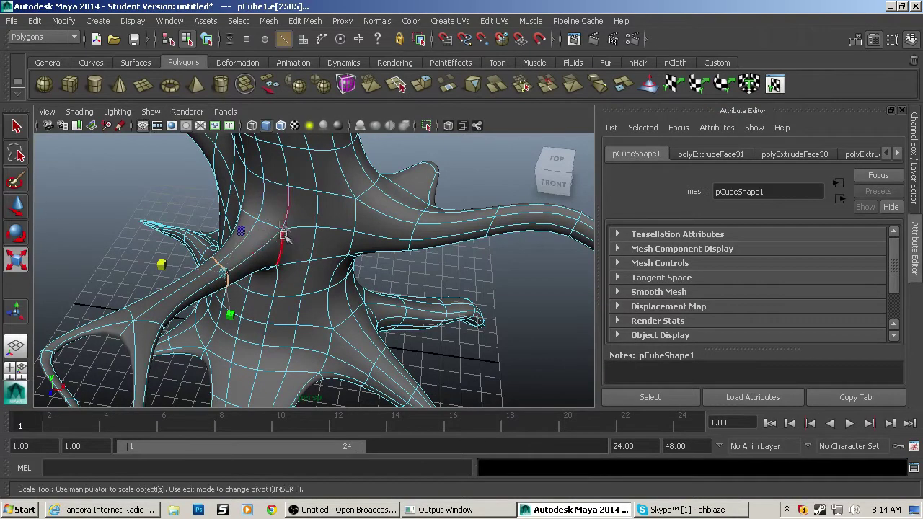
Insert an edge loop around the base of the forked branch where it meets the trunk.
left_click(305, 20)
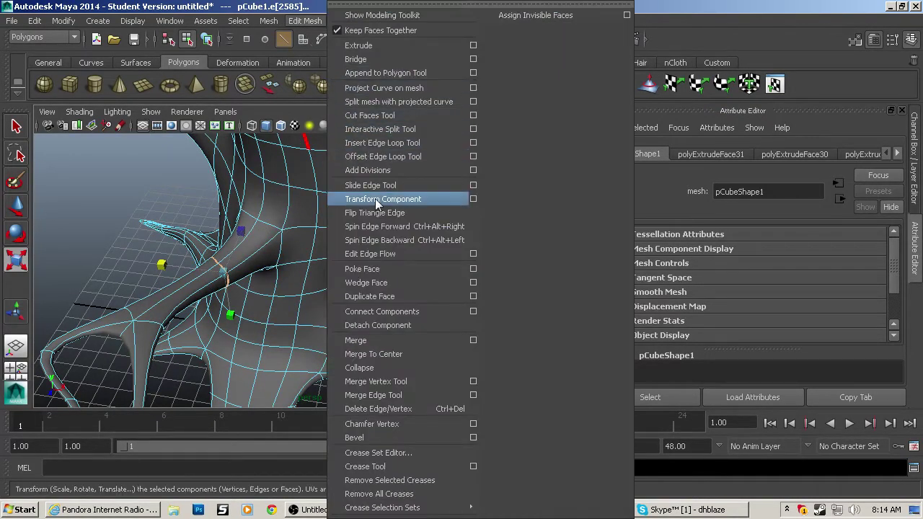
left_click(381, 142)
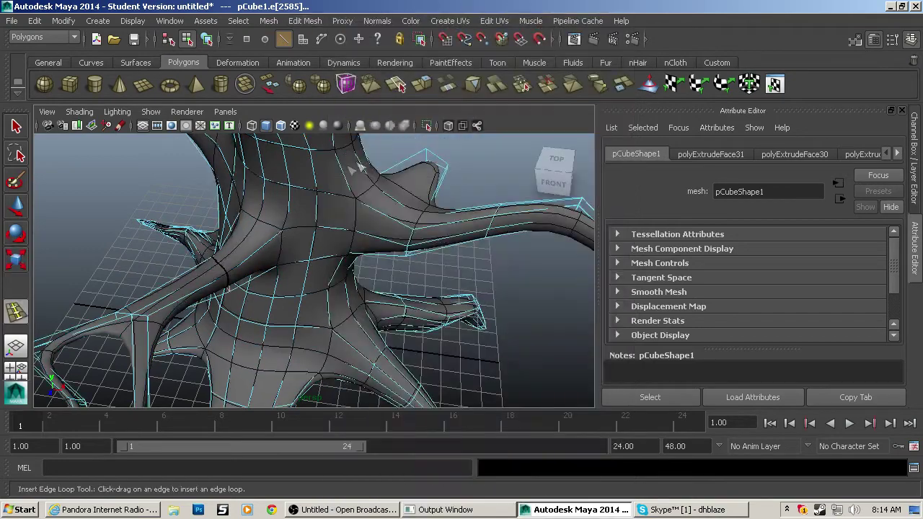
left_click(275, 244)
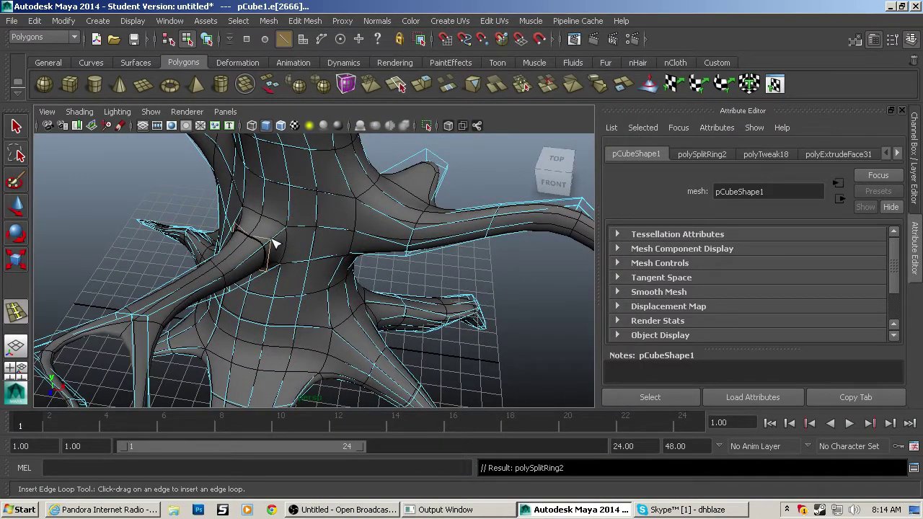
Insert an edge loop around the base of the long right-hand branch above the forked one.
key("q")
left_click_drag(270, 245, 199, 249, "alt")
mouse_move(310, 248)
left_mouse_down("alt")
mouse_move(223, 247)
mouse_move(199, 223)
mouse_move(78, 247)
mouse_move(180, 238)
mouse_move(312, 246)
left_mouse_up("alt")
scroll(223, 247, "down", 6)
scroll(336, 254, "up", 3)
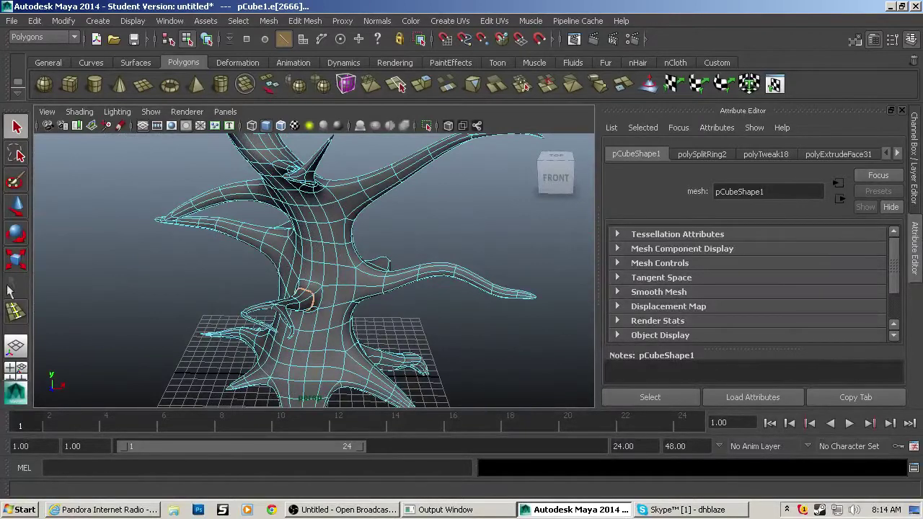
left_click(15, 312)
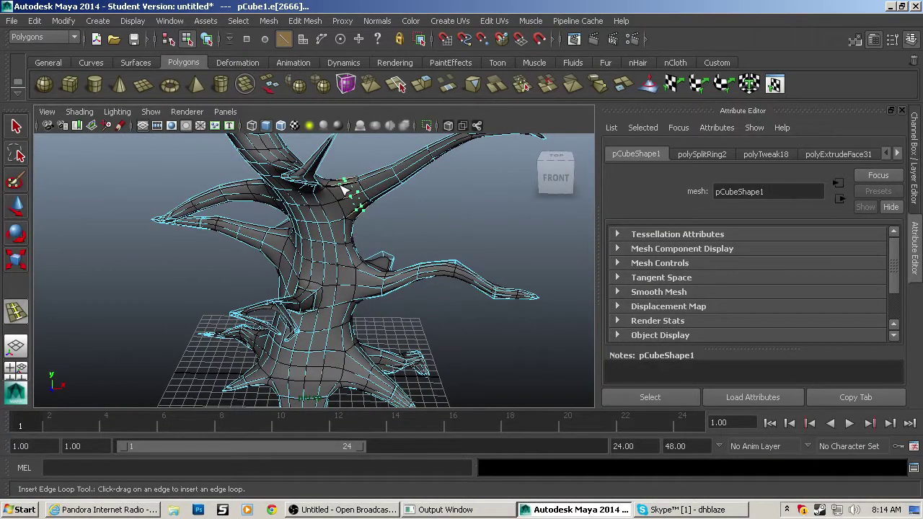
left_click_drag(340, 189, 346, 189)
Scale the two edge loops at the base of that right-hand branch narrower.
scroll(362, 190, "up", 5)
middle_click_drag(363, 190, 340, 279, "alt")
key("q")
left_click_drag(342, 281, 355, 254, "alt")
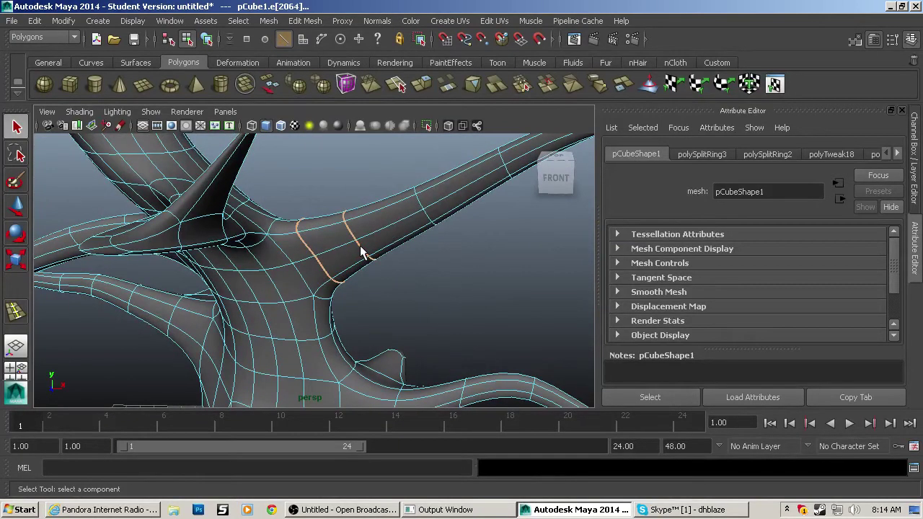
key("r")
left_click_drag(330, 249, 305, 251)
Scale the next edge loop along the branch narrower and select the loop farther out.
double_click(426, 214)
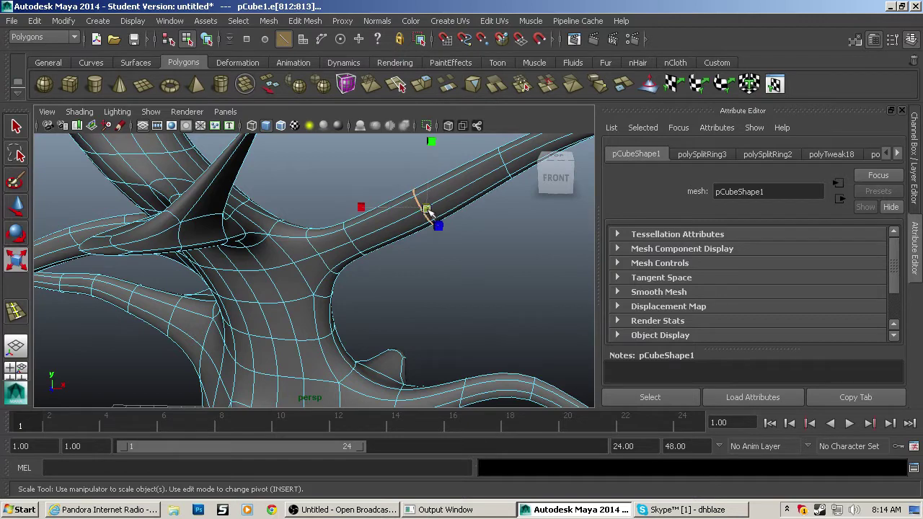
left_click_drag(427, 210, 411, 209)
middle_click_drag(468, 215, 393, 283, "alt")
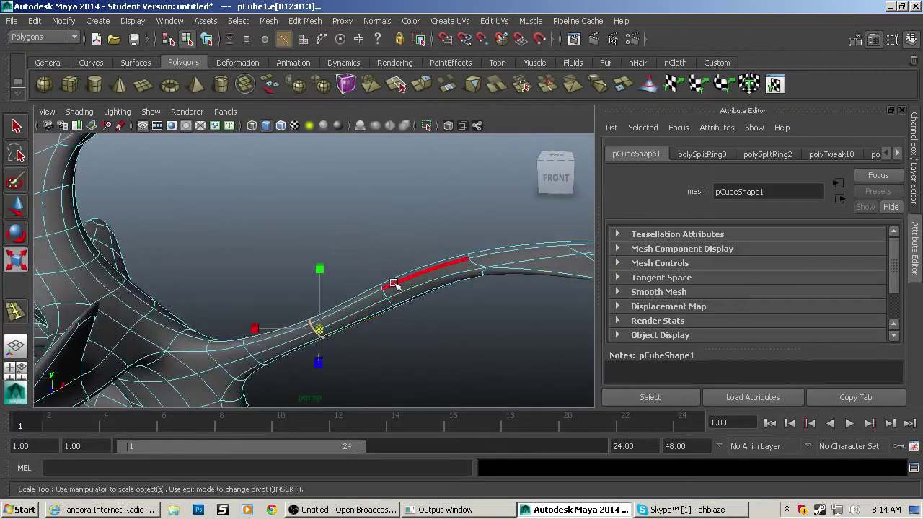
left_click(385, 296)
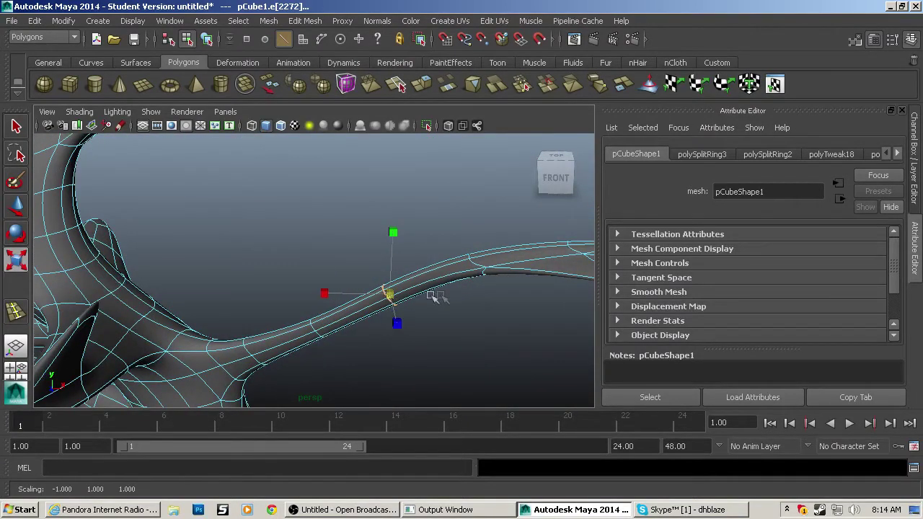
left_click_drag(432, 294, 404, 291, "alt")
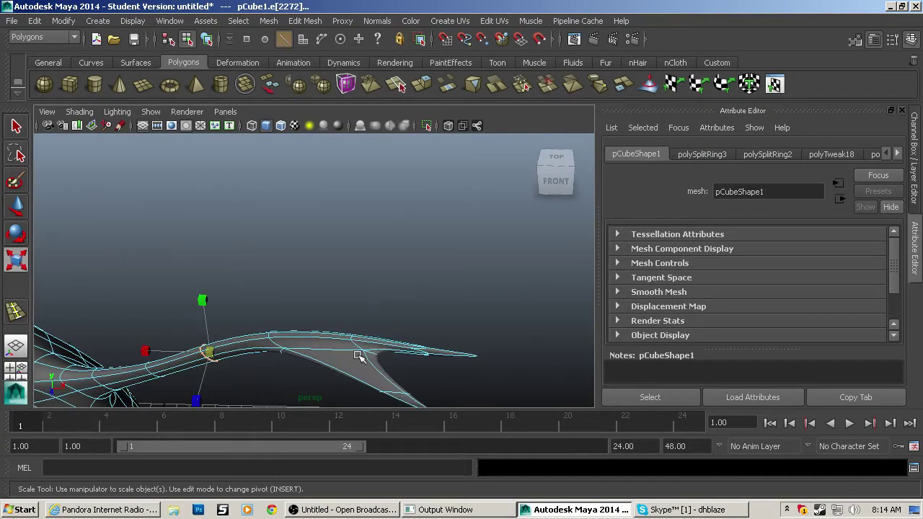
key("f")
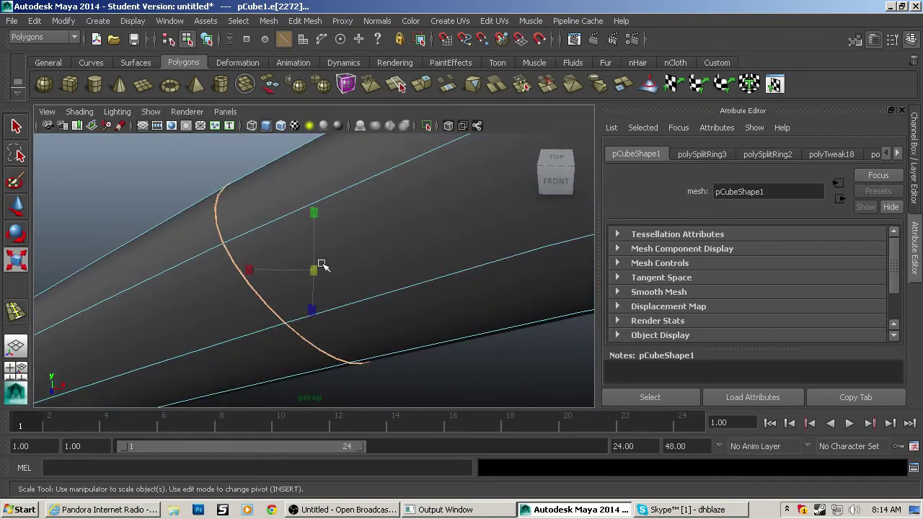
scroll(322, 266, "down", 8)
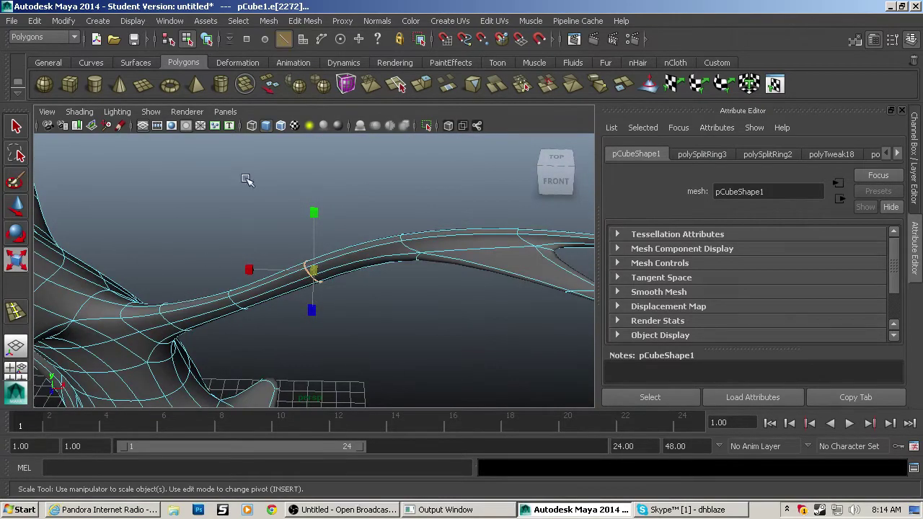
Return to object selection, select the whole tree, and examine it from several sides.
left_click(246, 179)
left_click(237, 308)
key("f")
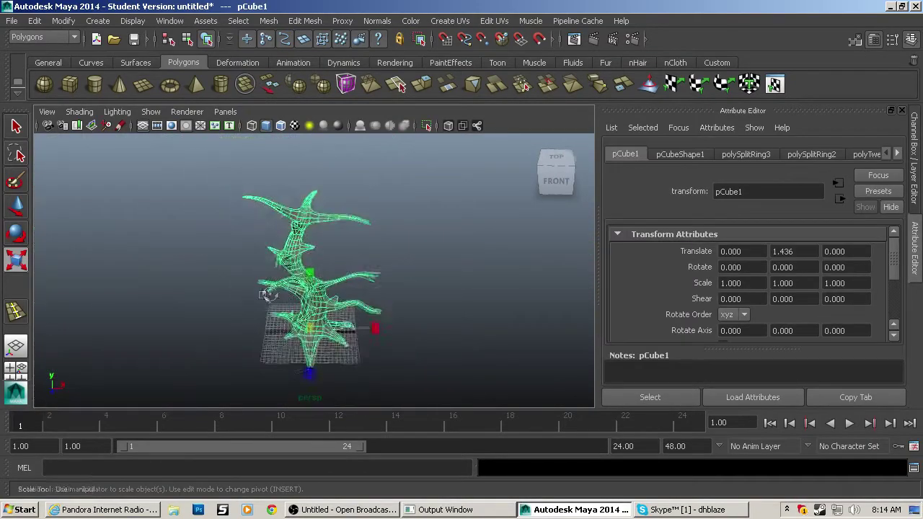
left_click_drag(268, 295, 486, 261, "alt")
scroll(390, 299, "up", 5)
scroll(405, 297, "down", 2)
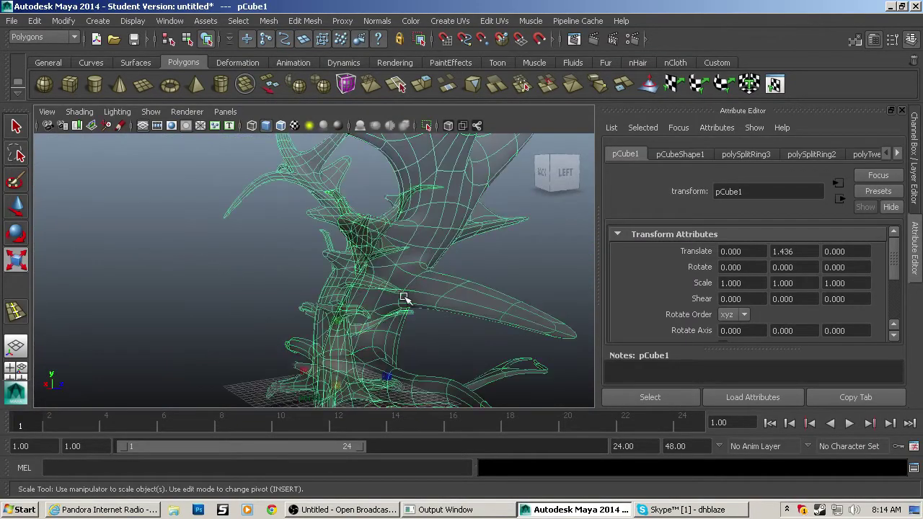
scroll(406, 295, "down", 6)
left_click_drag(408, 293, 206, 291, "alt")
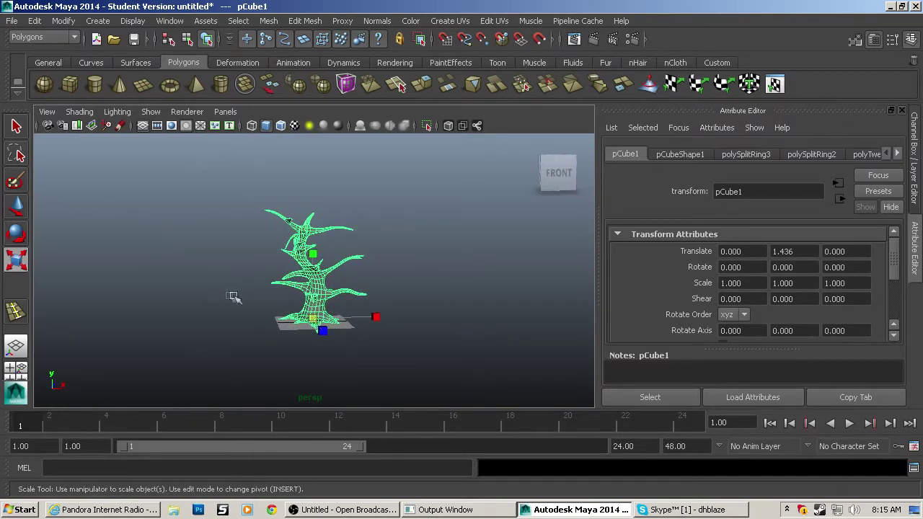
Duplicate the tree, move the copy to about -22.05 in X, and rotate it about -69 degrees in Y.
key("ctrl+d")
key("w")
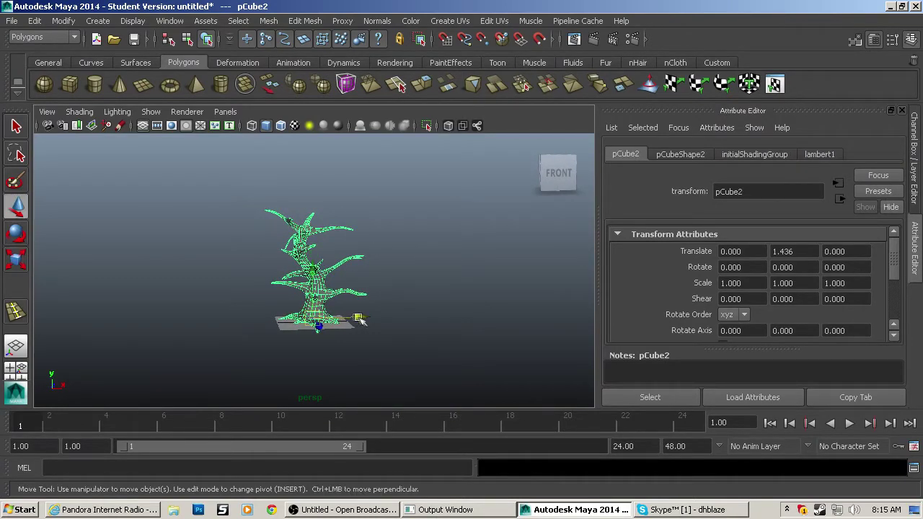
left_click_drag(360, 320, 191, 332)
key("e")
Duplicate the rotated copy and move the new tree to the other side of the original, at about 27.14 in X.
key("ctrl+d")
key("w")
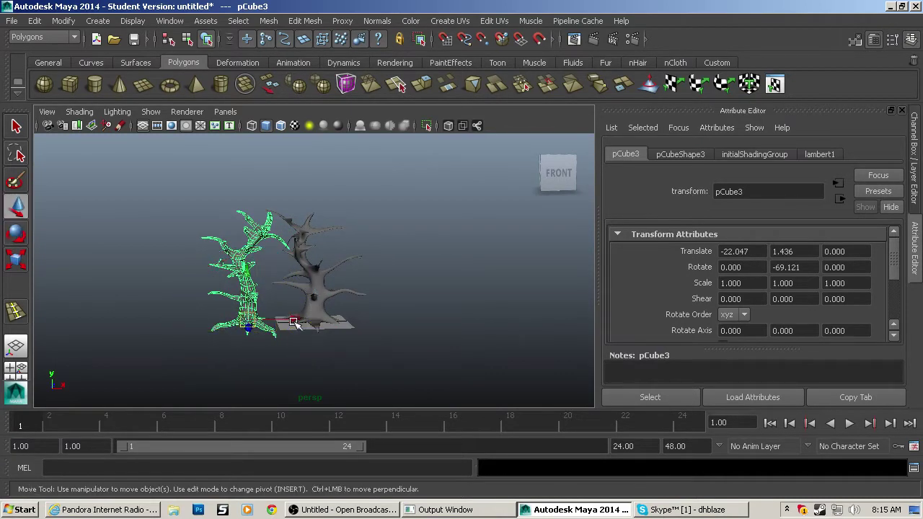
left_click_drag(292, 322, 409, 320)
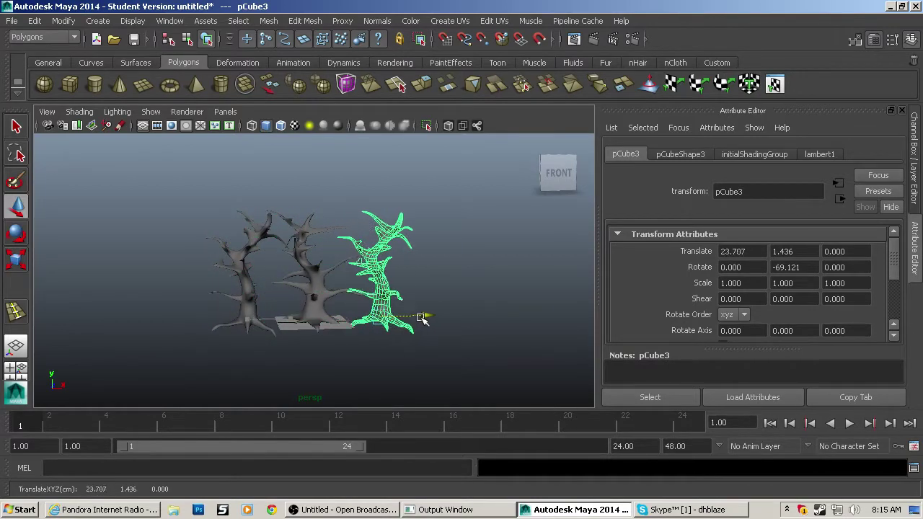
left_click_drag(423, 318, 434, 317)
Scale the third tree to 0.789 in Y, rotate it to about -23.4 degrees in Y, and lower it to about -0.07.
key("r")
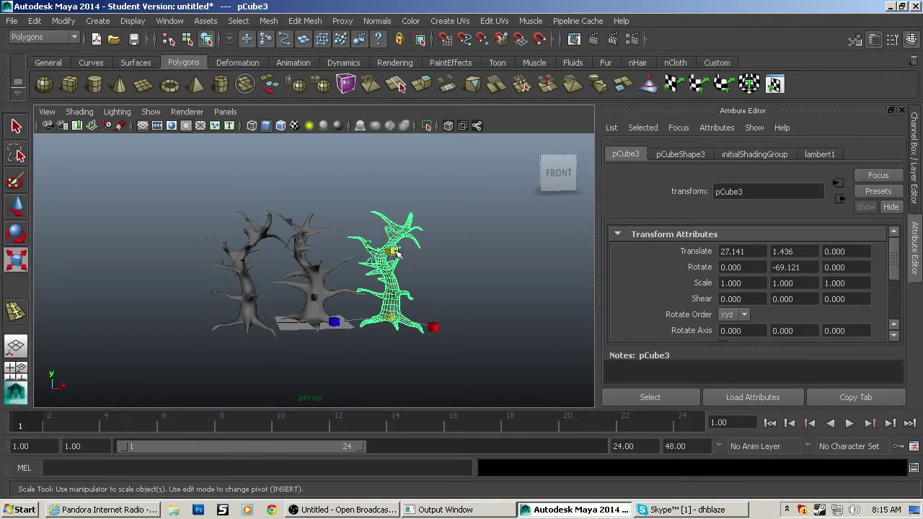
left_click_drag(396, 253, 396, 281)
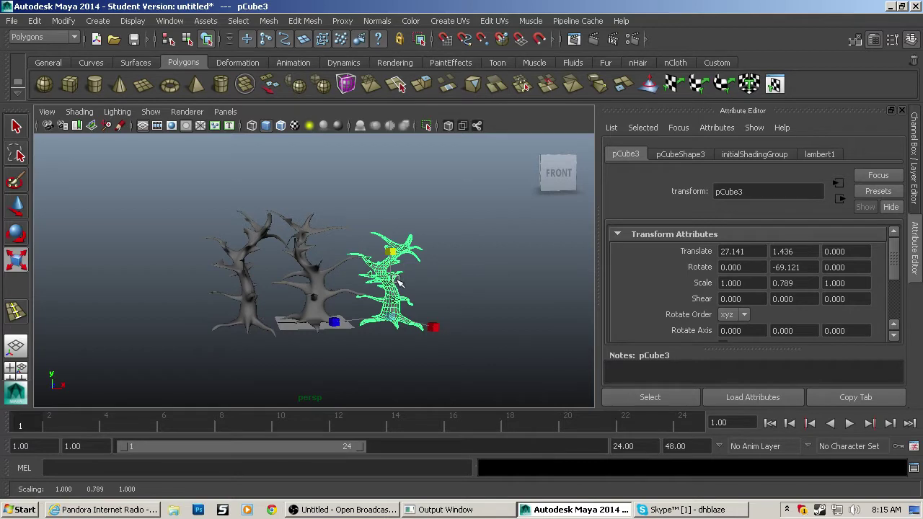
key("e")
left_click_drag(374, 326, 433, 328)
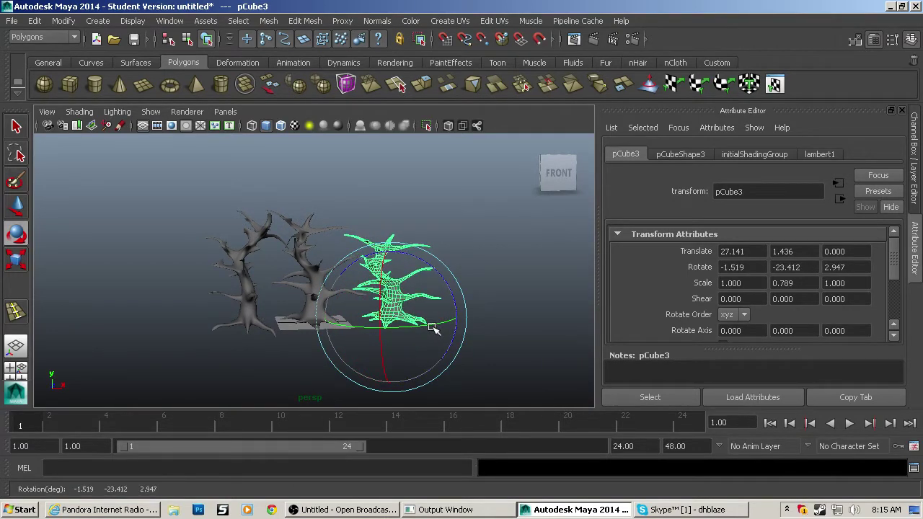
key("w")
left_click_drag(389, 267, 388, 272)
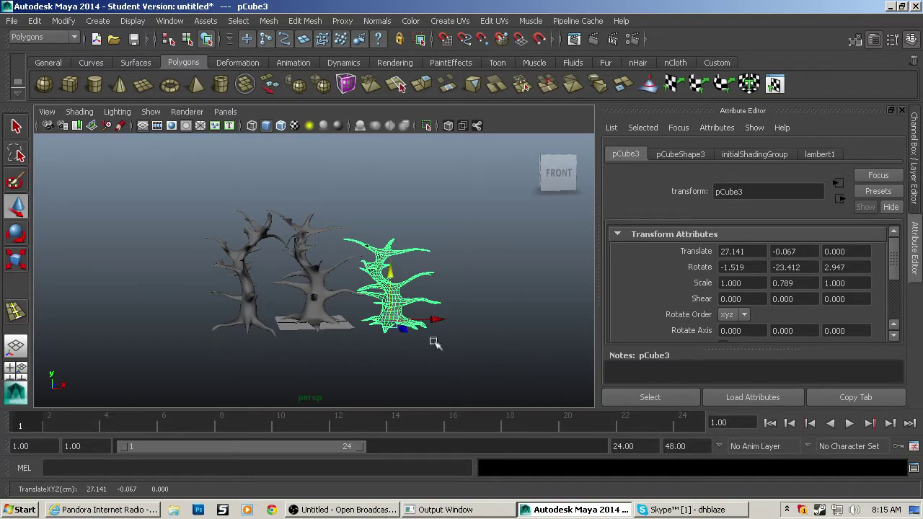
Select the outer faces of the upper right branch on the shortened third tree.
scroll(435, 342, "up", 3)
scroll(450, 340, "down", 3)
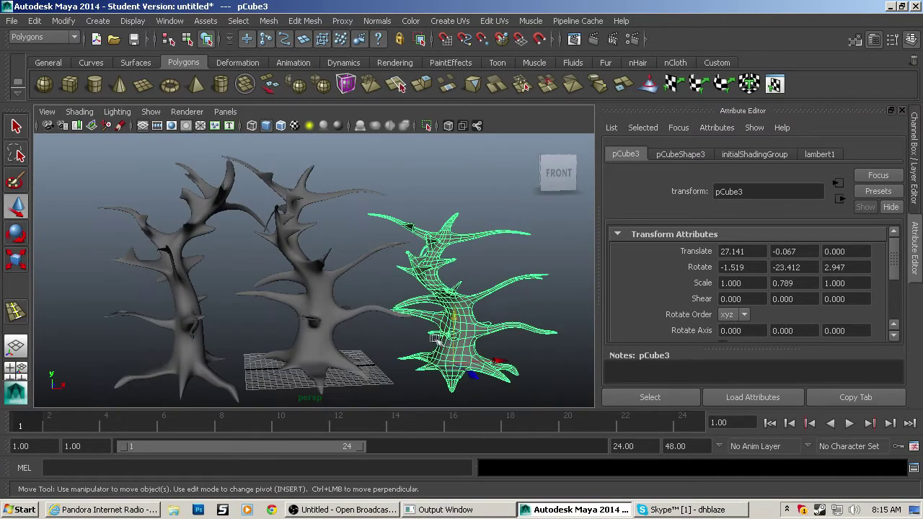
left_click_drag(450, 340, 406, 364, "alt")
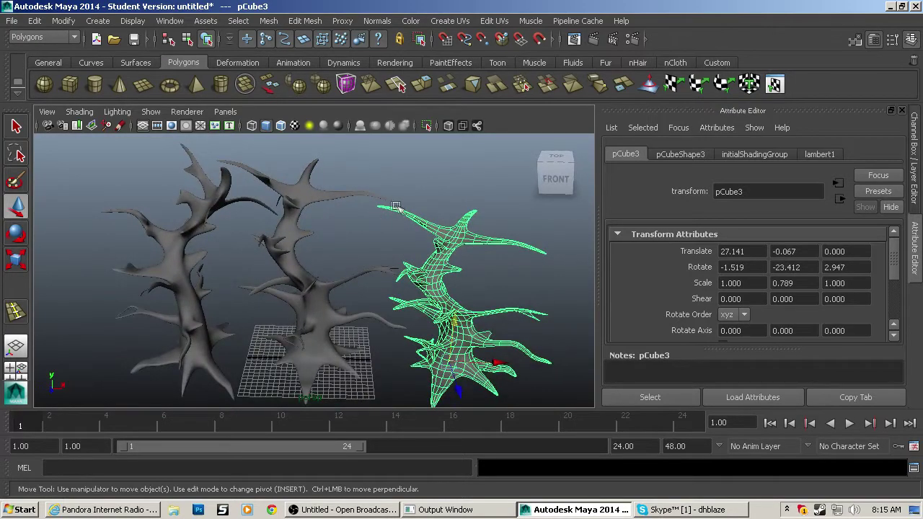
left_click_drag(396, 206, 422, 199, "alt")
key("F11")
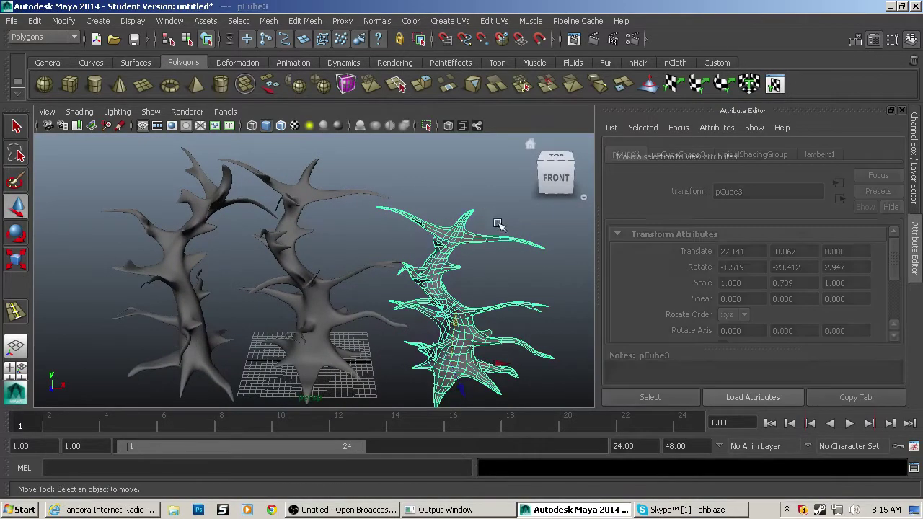
left_click_drag(503, 216, 576, 290)
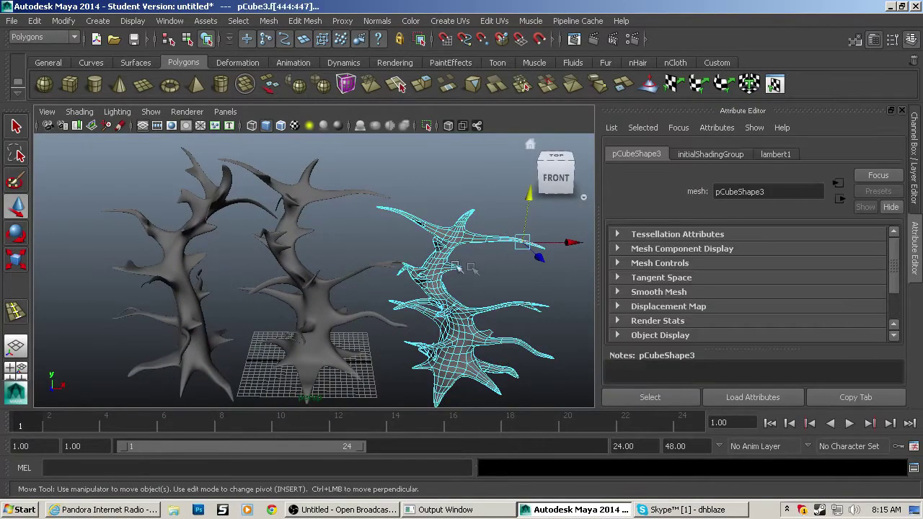
Open the Move Tool settings and enable Soft Select.
double_click(16, 209)
scroll(129, 260, "down", 5)
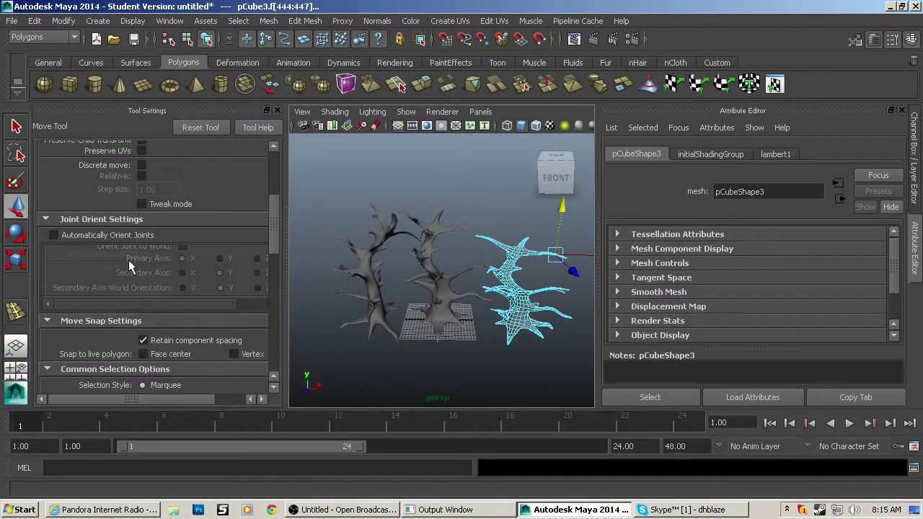
scroll(129, 260, "down", 5)
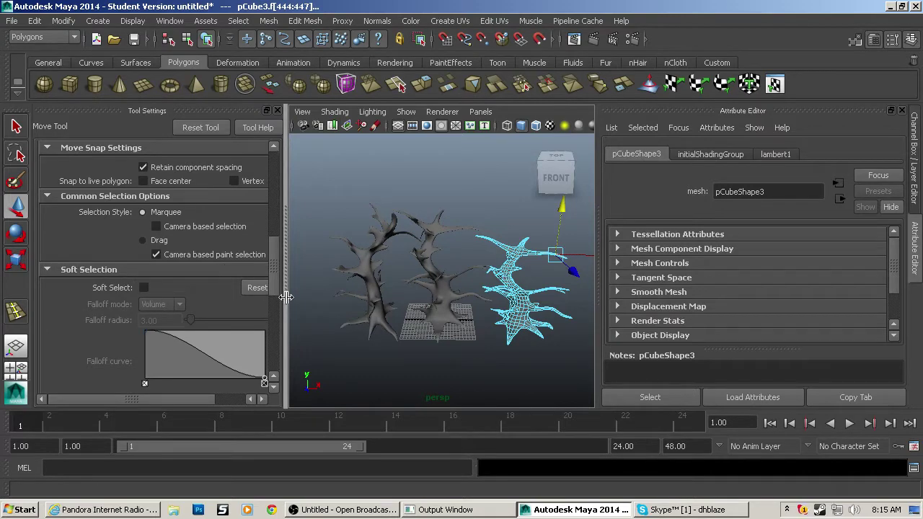
left_click_drag(285, 295, 346, 296)
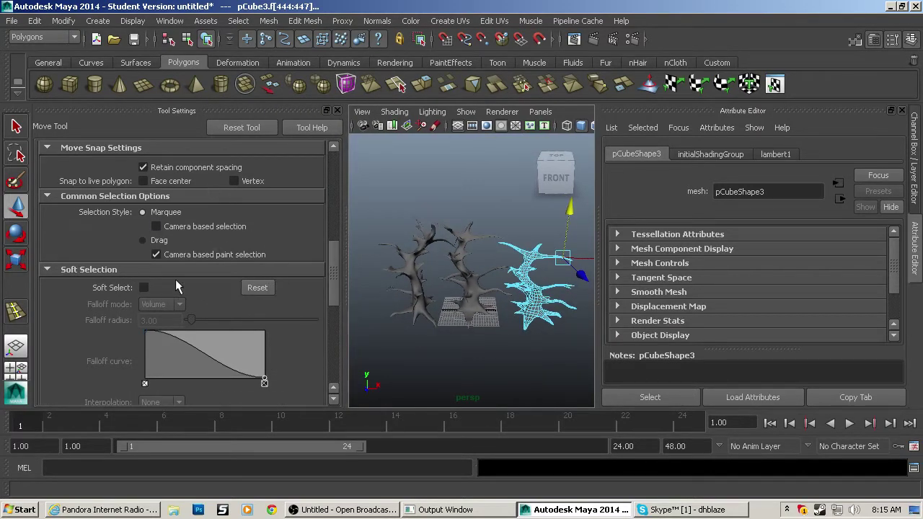
left_click(144, 287)
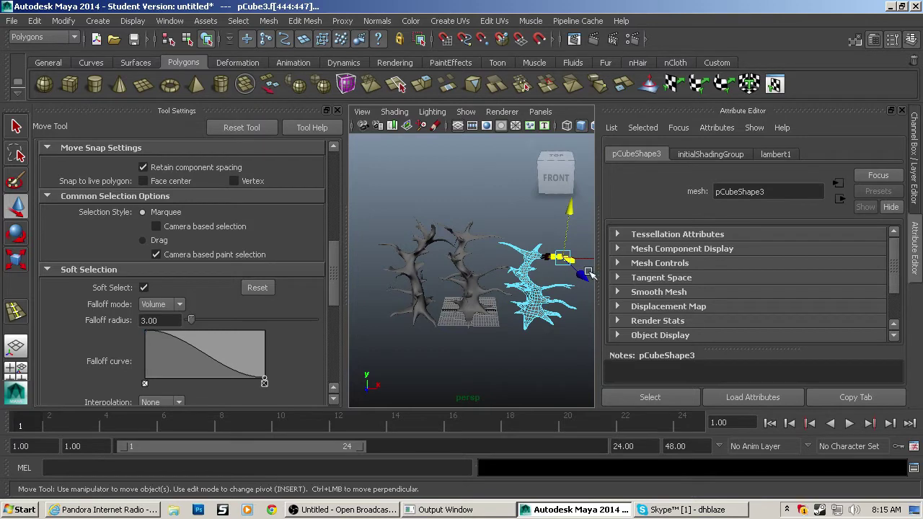
Set the soft selection falloff radius to 9.66 and raise the selected branch faces.
key("f")
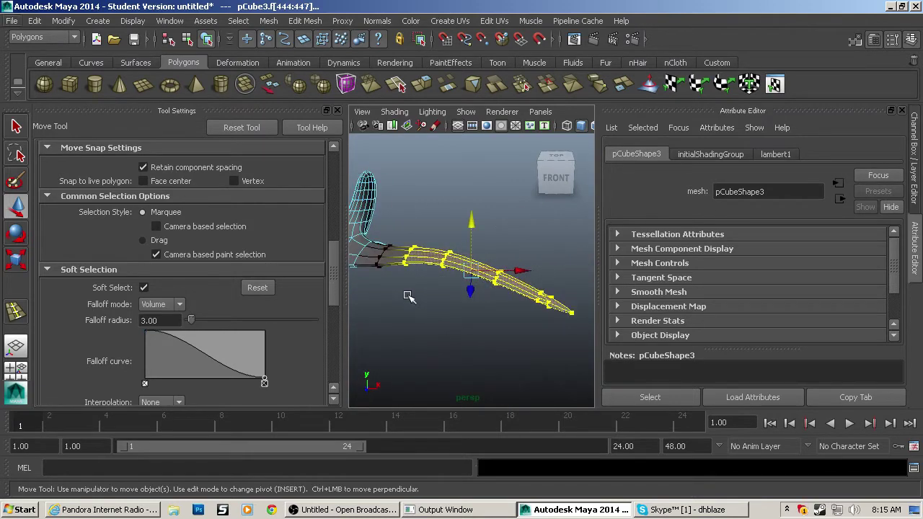
scroll(407, 296, "up", 3)
scroll(407, 296, "down", 3)
left_click_drag(189, 320, 200, 320)
middle_click_drag(429, 306, 585, 311)
scroll(535, 311, "down", 3)
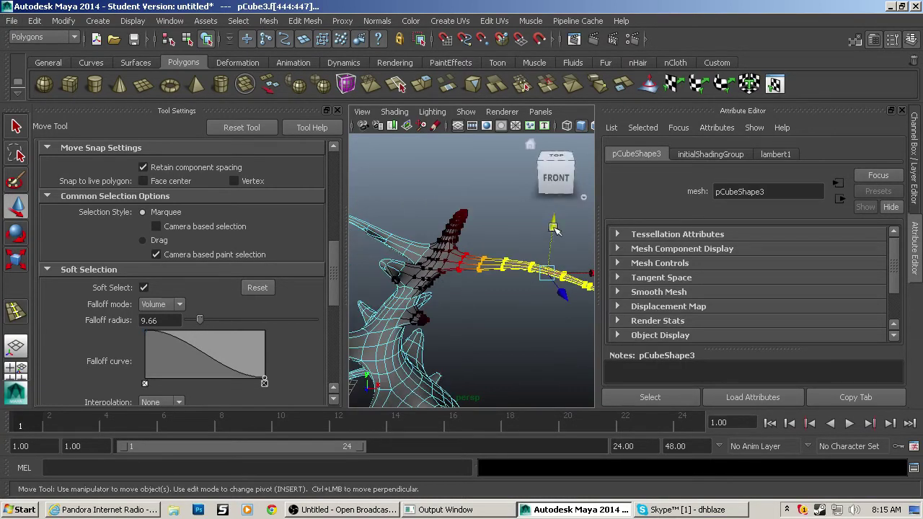
middle_click_drag(553, 228, 517, 189)
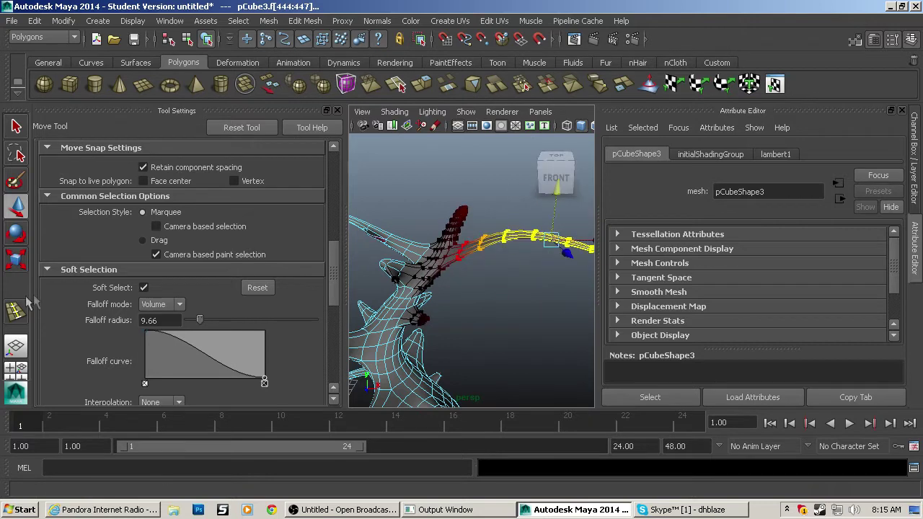
Lower the selected branch faces with Soft Select off, and raise them partway with Soft Select back on.
left_click(143, 287)
mouse_move(553, 195)
left_mouse_down()
mouse_move(559, 221)
mouse_move(547, 209)
left_mouse_up()
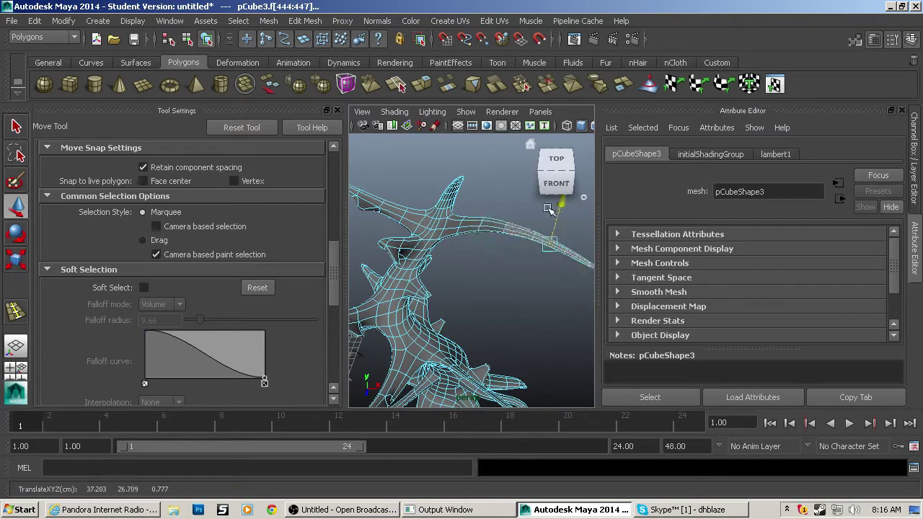
middle_click_drag(548, 209, 542, 242)
left_click(143, 287)
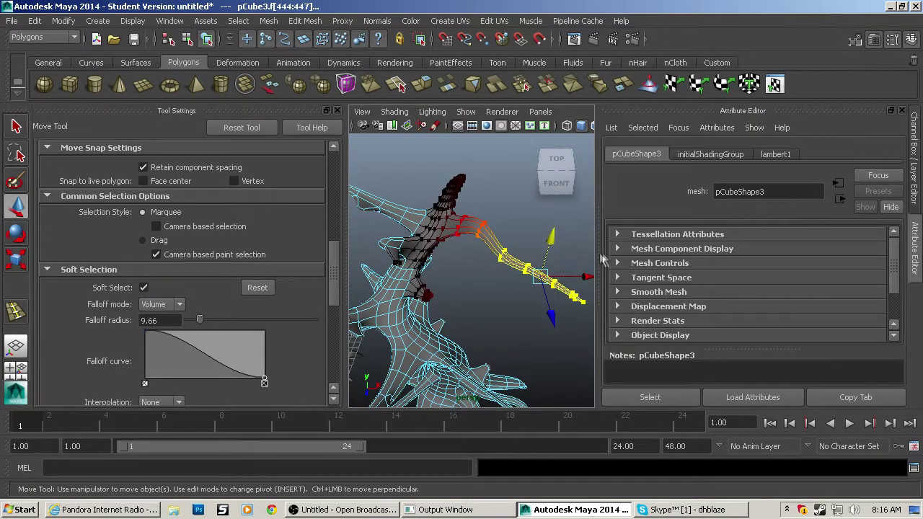
left_click_drag(554, 236, 560, 205)
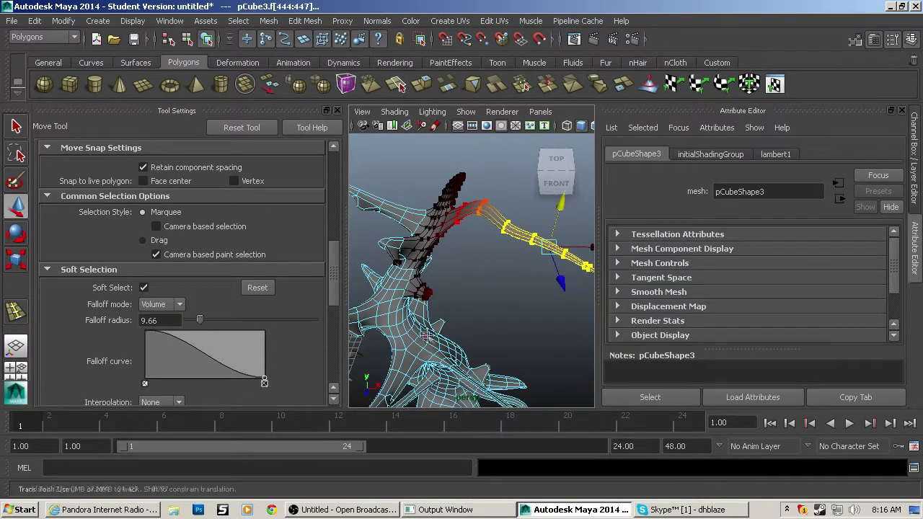
Select faces on a branch lower down the third tree's trunk and raise them with soft selection.
left_click_drag(483, 291, 465, 264, "alt")
left_click_drag(458, 317, 454, 315)
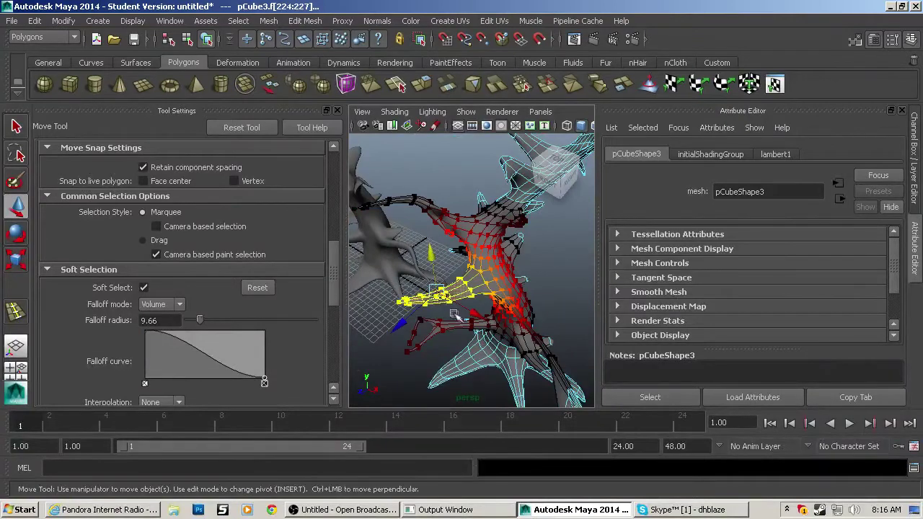
left_click_drag(431, 254, 429, 213)
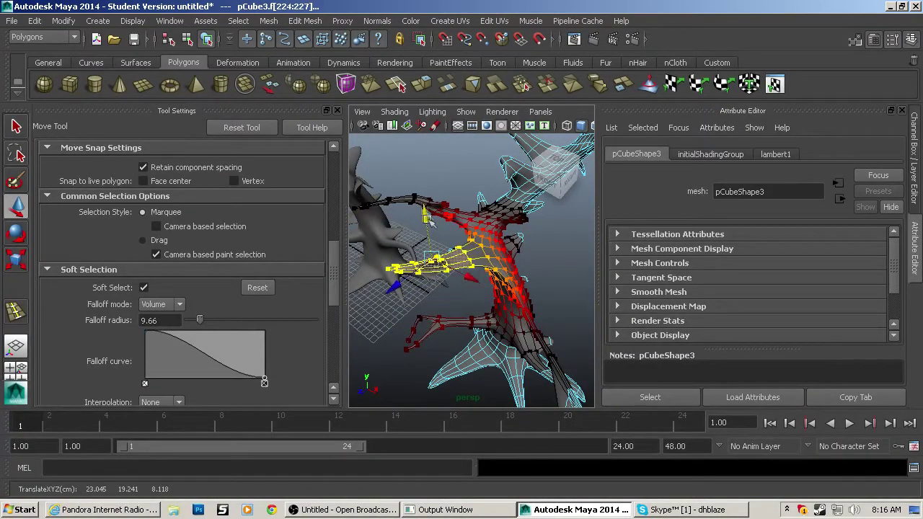
Select faces on another branch on the third tree's trunk and raise them with soft selection.
left_click_drag(396, 291, 586, 198, "alt")
left_click_drag(469, 281, 435, 319)
left_click_drag(428, 271, 441, 163)
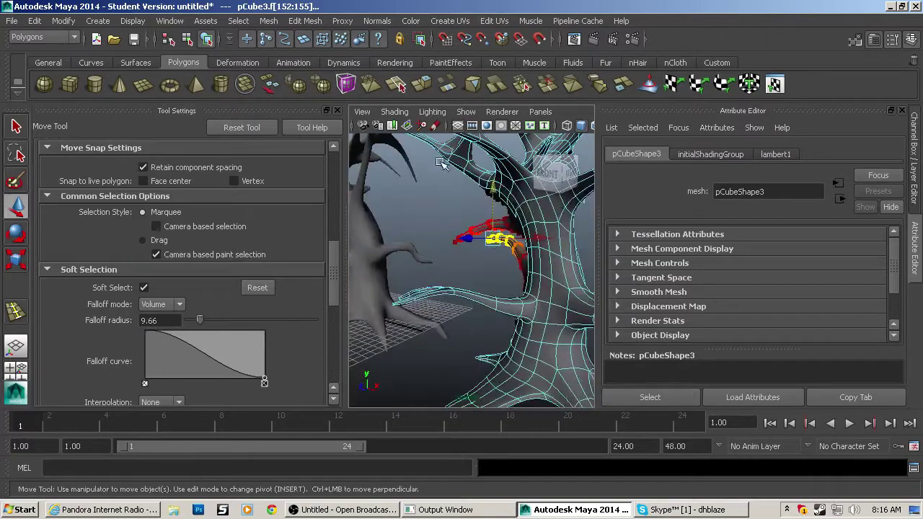
Collapse the Soft Selection settings and examine the third tree's reshaped branches from the side and front.
left_click_drag(520, 264, 289, 271, "alt")
left_click(259, 272)
middle_click_drag(404, 288, 409, 289, "alt")
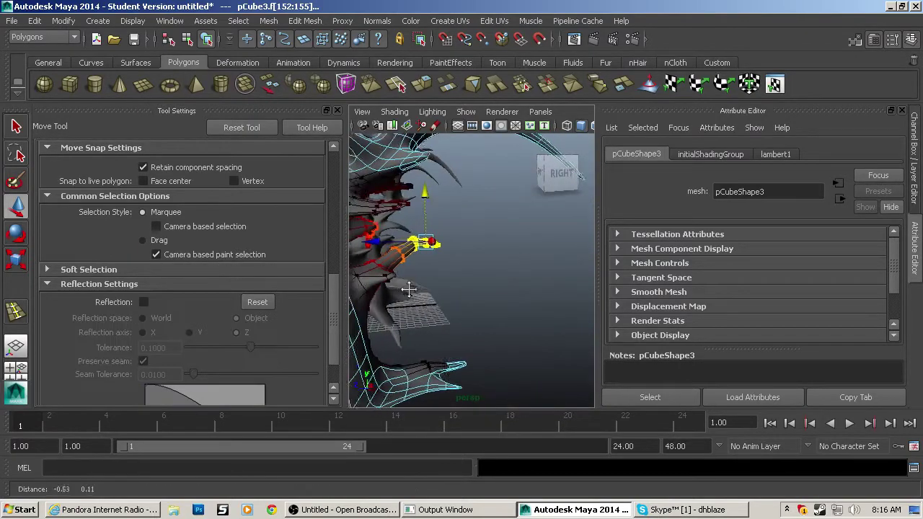
left_click_drag(409, 289, 510, 279, "alt")
left_click_drag(396, 270, 531, 267, "alt")
scroll(52, 296, "up", 3)
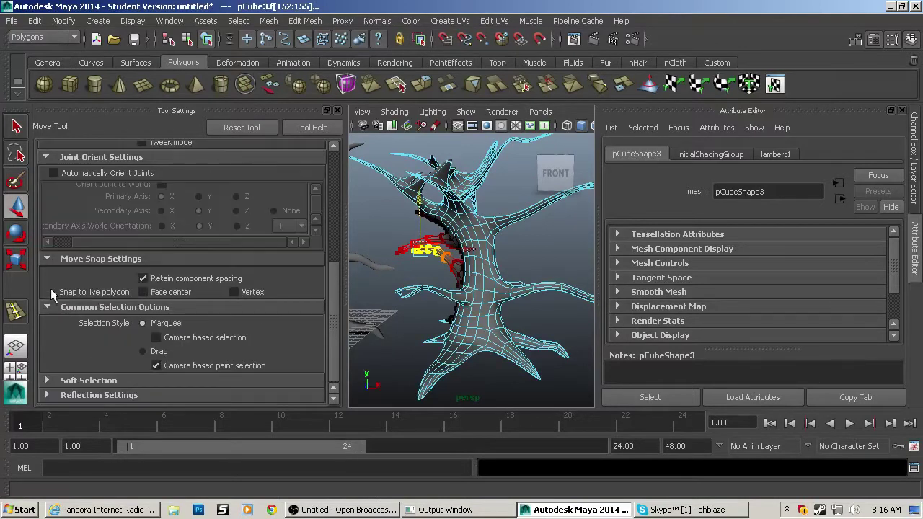
scroll(524, 296, "up", 5)
scroll(549, 272, "down", 8)
Toggle soft selection off, leave face editing on the third tree and clear the selection.
key("b")
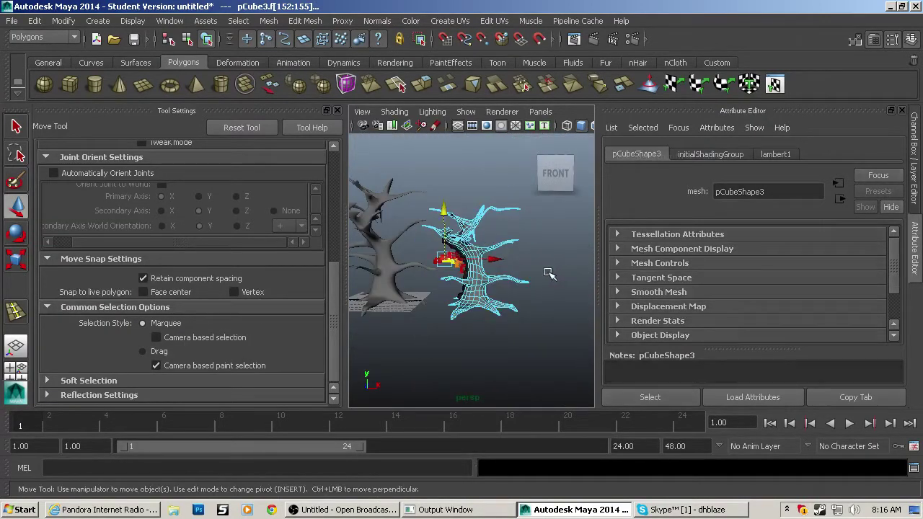
left_click(548, 271)
left_click(559, 177)
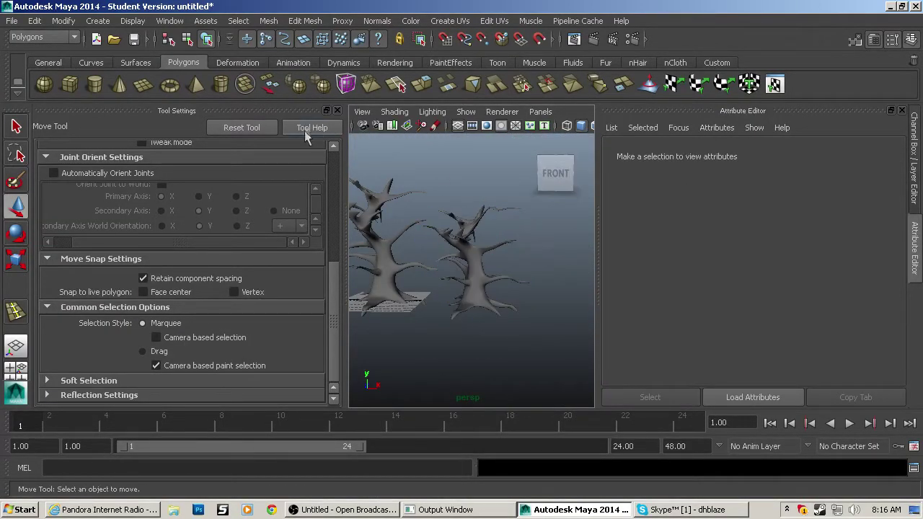
Close the Tool Settings and show the Channel Box / Layer Editor with all three trees in view.
left_click(337, 110)
left_click_drag(274, 252, 373, 278, "alt")
left_click(912, 210)
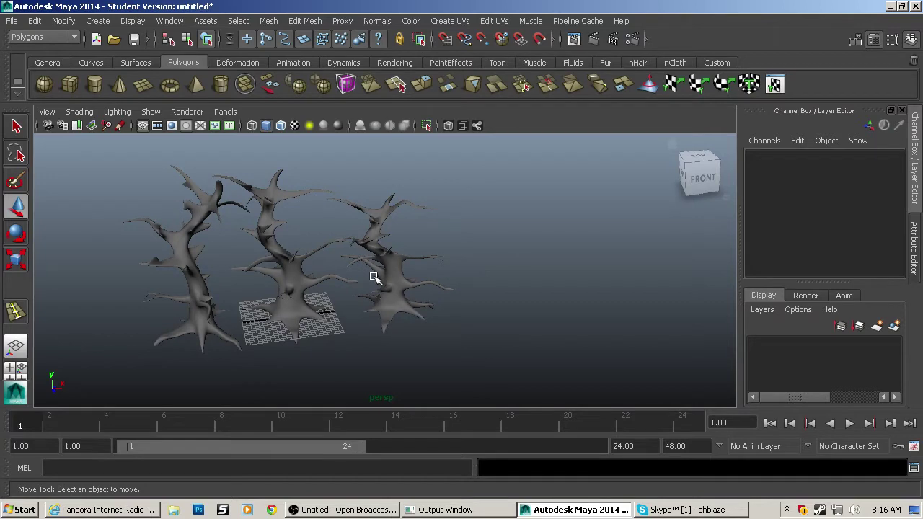
left_click_drag(389, 321, 401, 338, "alt")
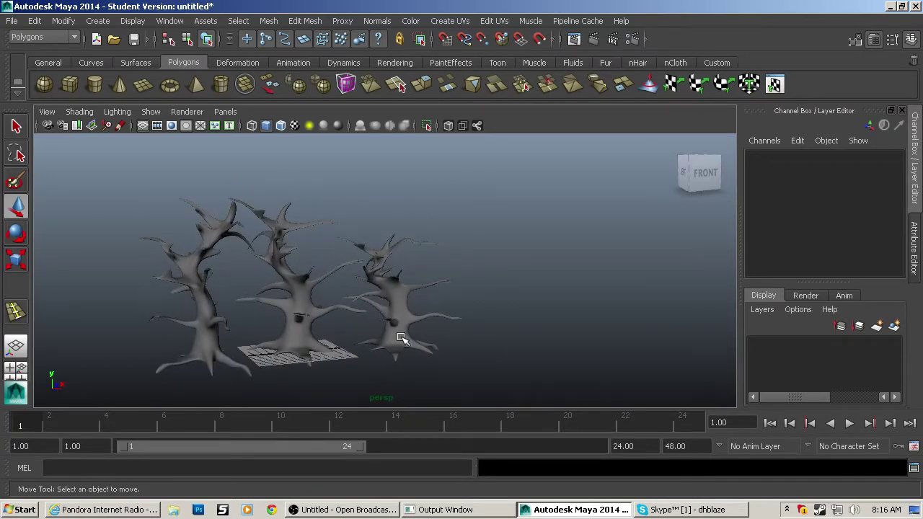